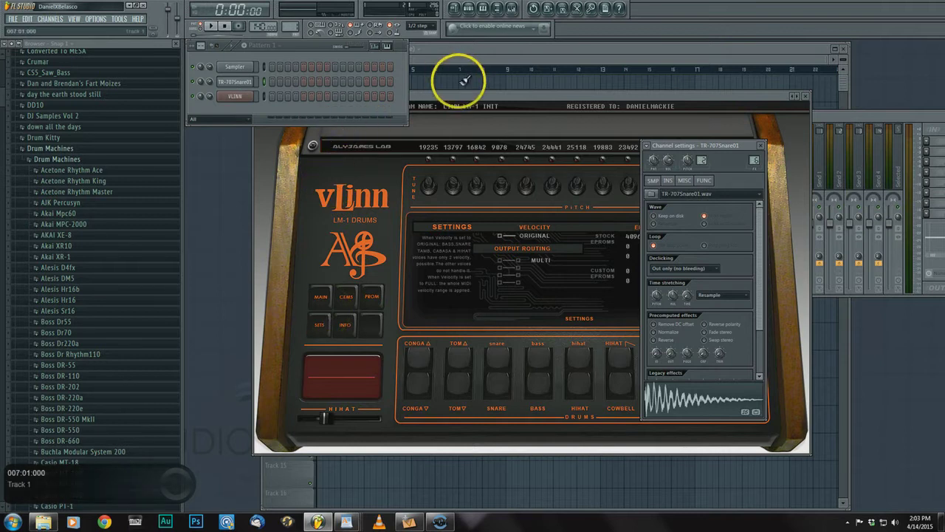
# Bring the VLINN drum machine window to the front and reposition it slightly higher in the workspace
pyautogui.moveTo(460, 97); pyautogui.dragTo(459, 108)
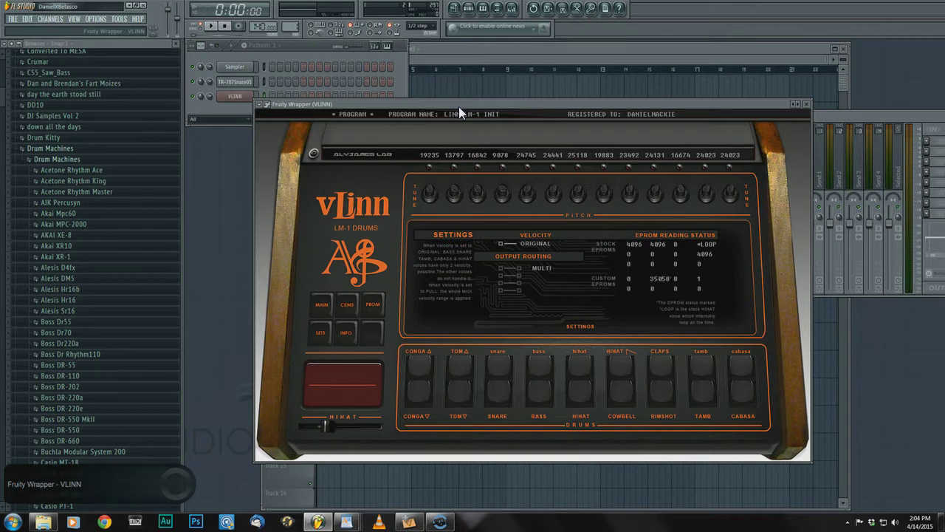
pyautogui.moveTo(459, 107); pyautogui.dragTo(454, 91)
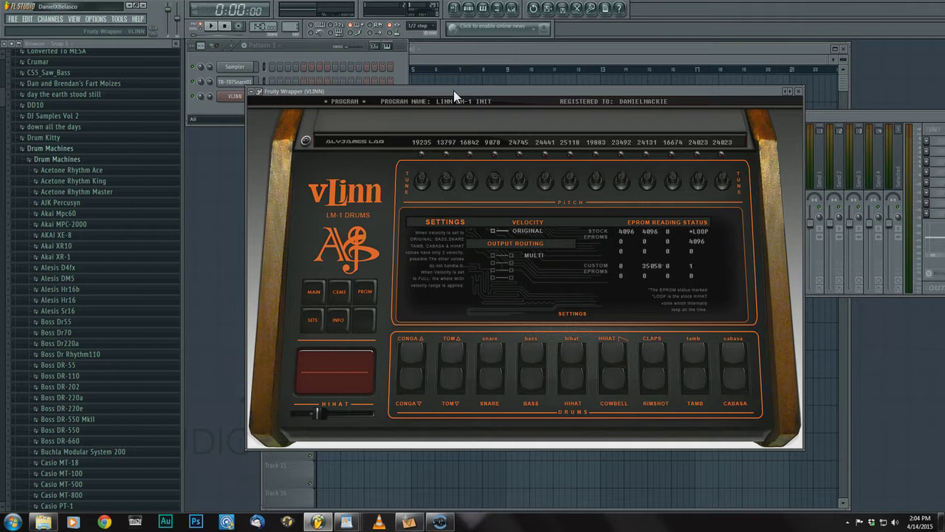
pyautogui.click(446, 101)
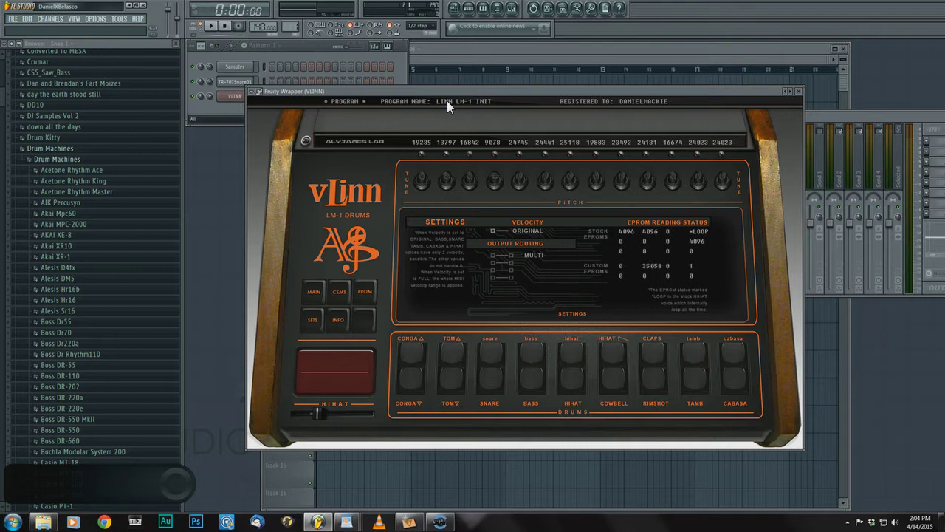
pyautogui.click(450, 89)
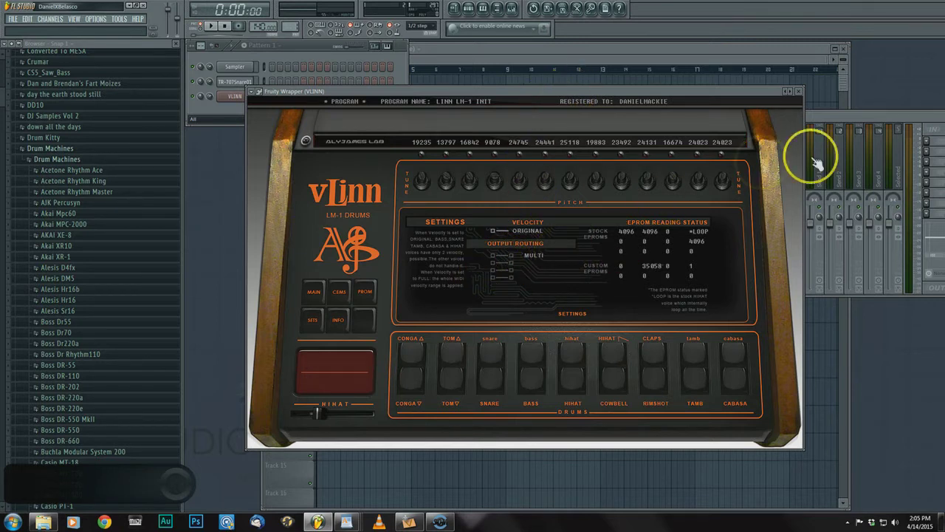
# Bring the mixer into view, inspect its Insert 2 and Insert 3 tracks, and return to the VLINN window
pyautogui.moveTo(823, 116); pyautogui.dragTo(771, 127)
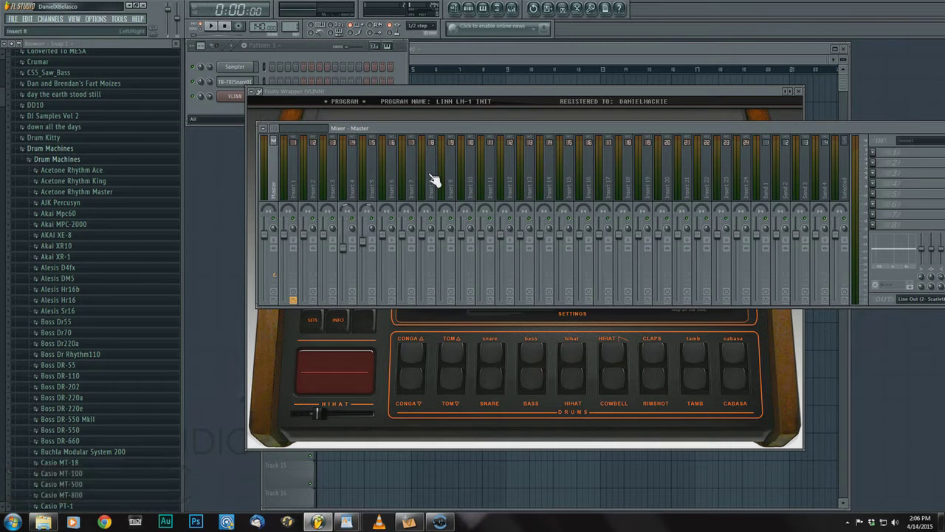
pyautogui.click(317, 169)
pyautogui.click(330, 186)
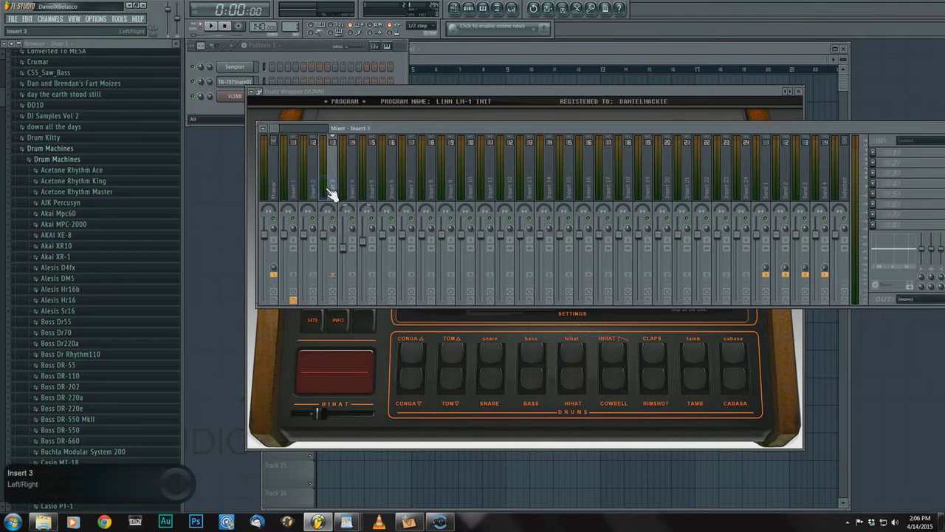
pyautogui.click(332, 189)
pyautogui.click(447, 120)
pyautogui.click(480, 93)
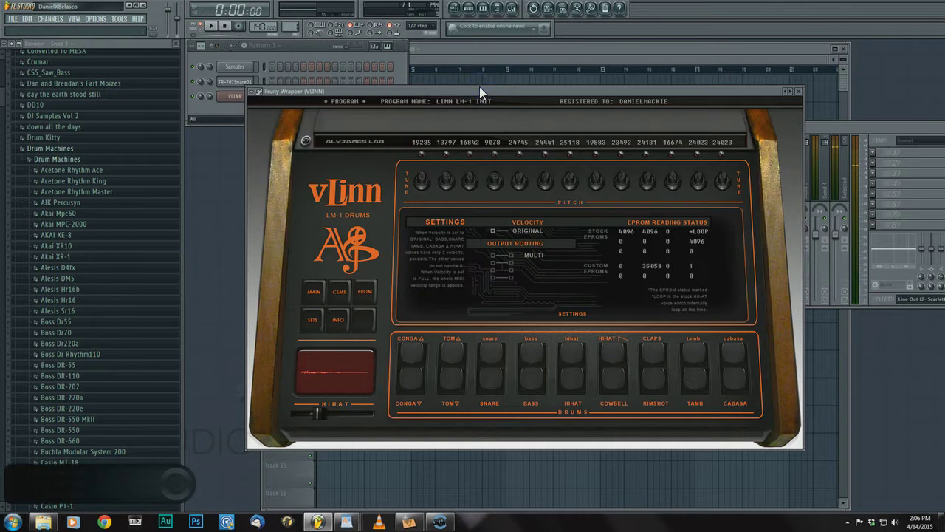
# Lower the VLINN's ninth voice pitch to 18966 and its tenth voice pitch to 20899, then audition a drum note
pyautogui.click(399, 181)
pyautogui.click(447, 185)
pyautogui.click(558, 188)
pyautogui.click(526, 185)
pyautogui.click(522, 179)
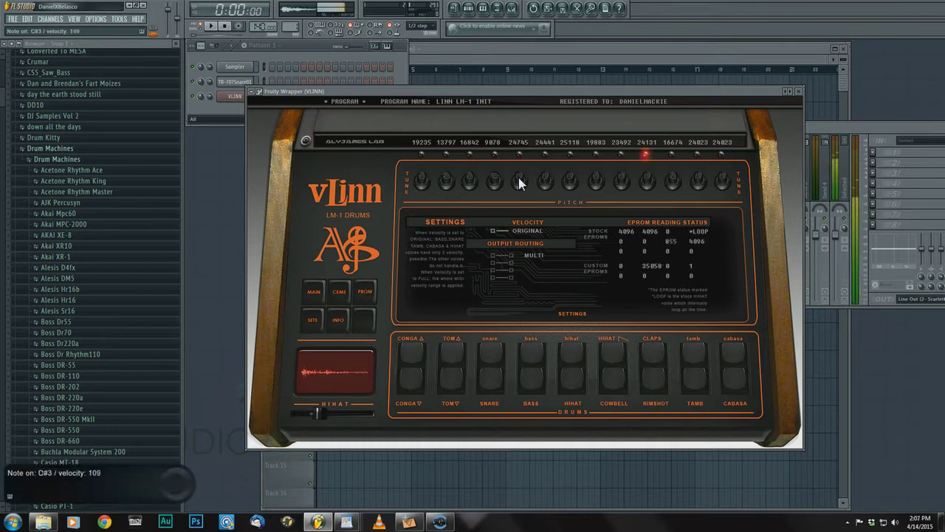
pyautogui.moveTo(644, 185)
pyautogui.mouseDown()
pyautogui.moveTo(642, 213)
pyautogui.moveTo(644, 172)
pyautogui.mouseUp()
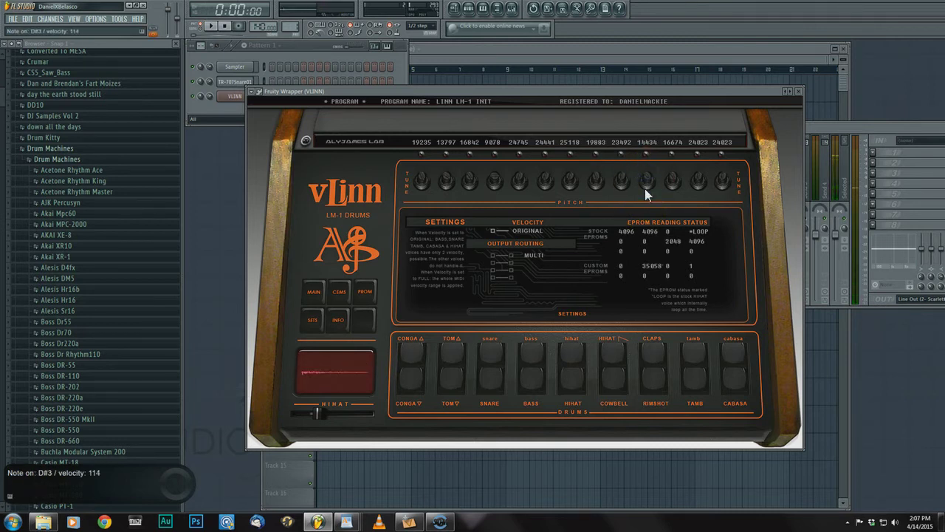
pyautogui.moveTo(645, 184); pyautogui.dragTo(622, 176)
pyautogui.press('x')
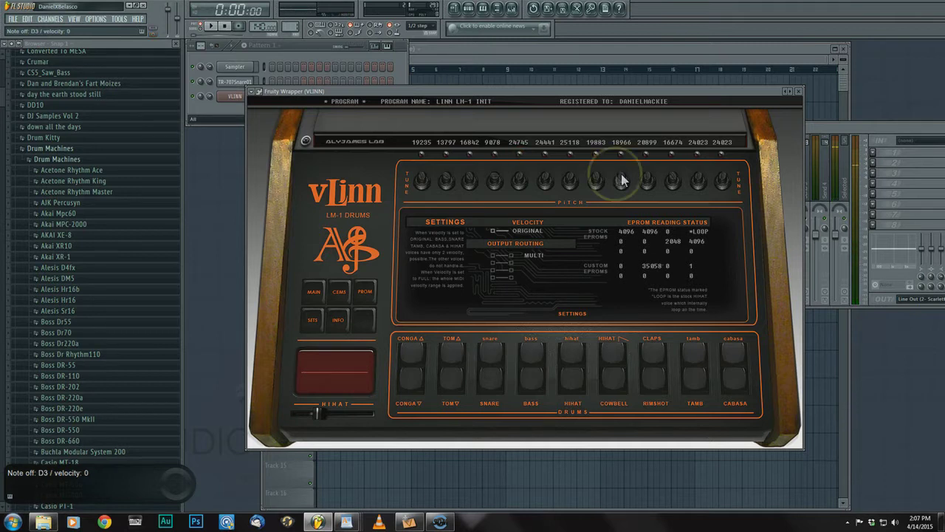
# Lower the VLINN snare pitch to about 20866, fine-tune it and audition the snare
pyautogui.click(521, 181)
pyautogui.moveTo(521, 181); pyautogui.dragTo(518, 186)
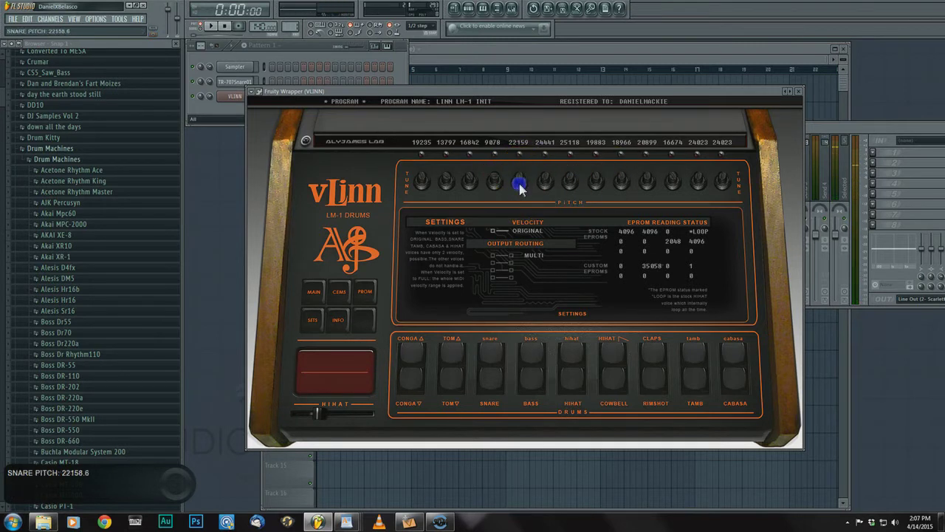
pyautogui.press('x')
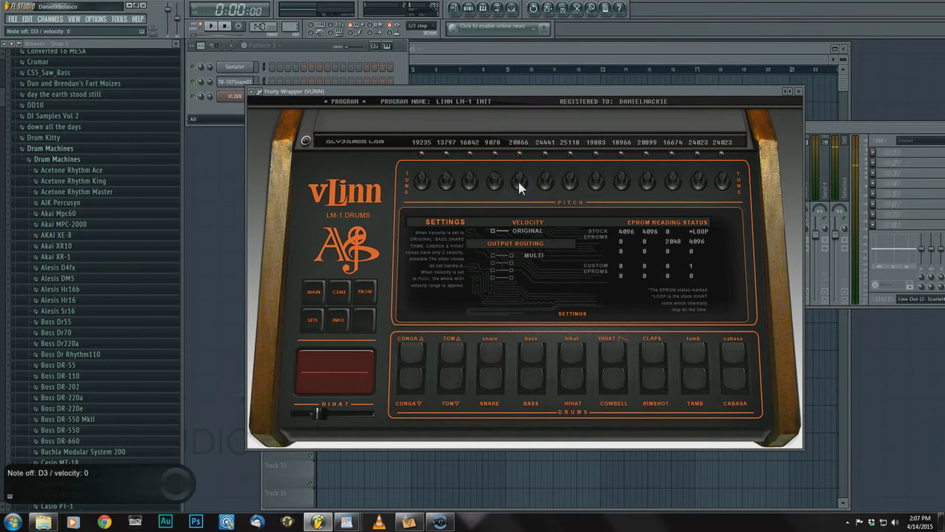
pyautogui.moveTo(520, 175); pyautogui.dragTo(520, 176)
pyautogui.press('x')
pyautogui.press('x')
# Bring the mixer fully into view and load Compressor DeEsser in effect slot 2 of Insert 3
pyautogui.click(818, 138)
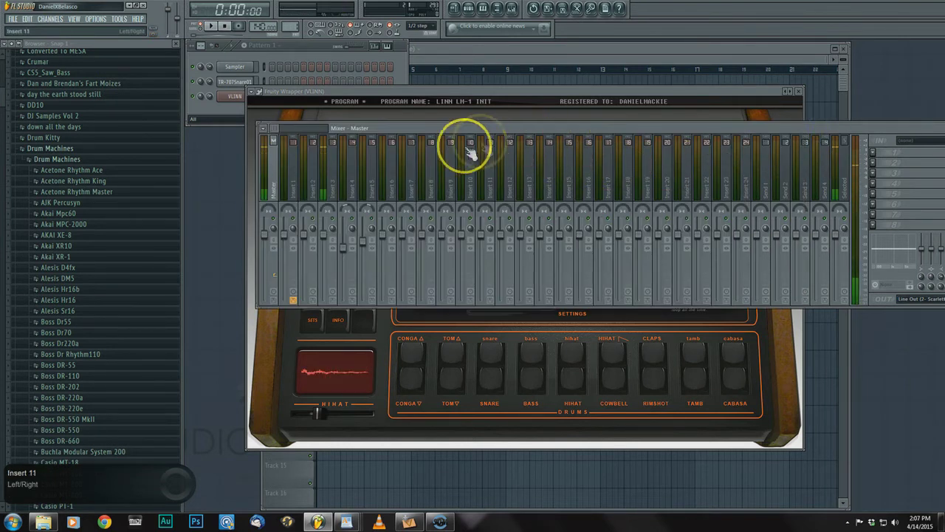
pyautogui.moveTo(411, 128); pyautogui.dragTo(363, 152)
pyautogui.click(288, 198)
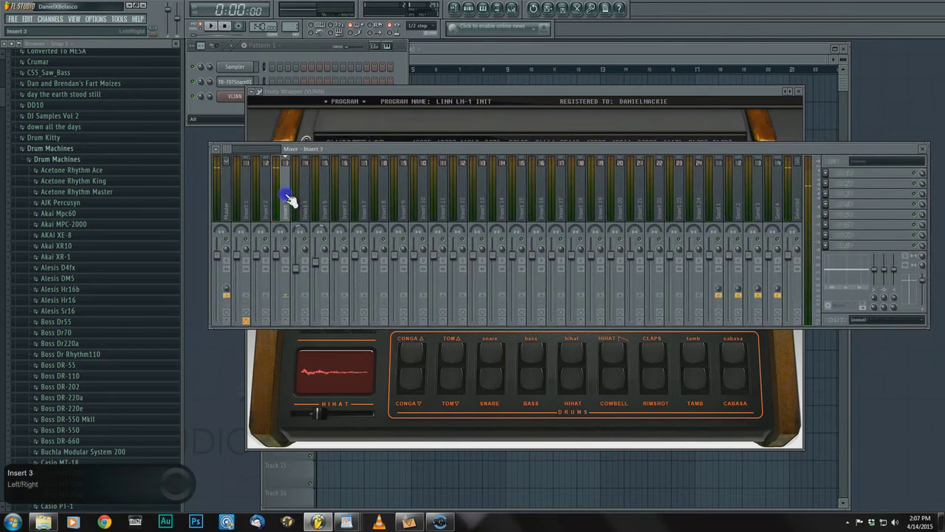
pyautogui.click(832, 188)
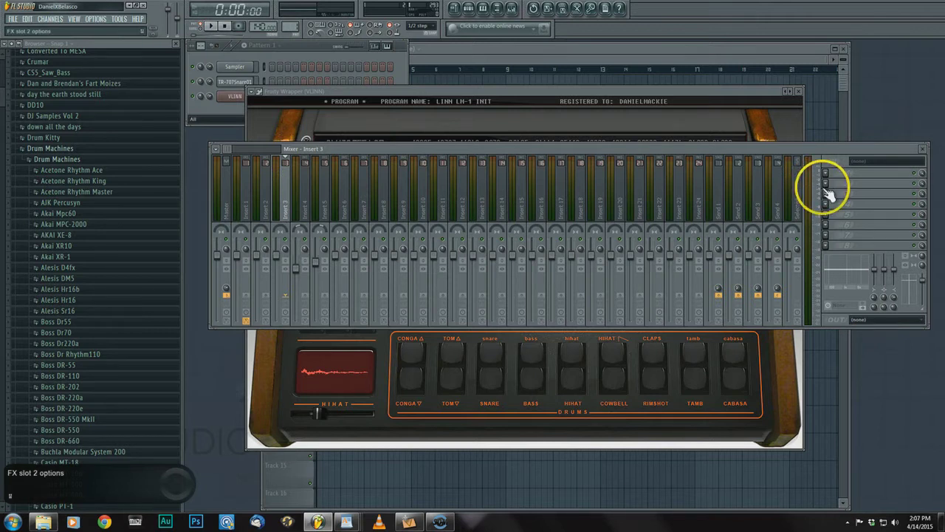
pyautogui.click(816, 68)
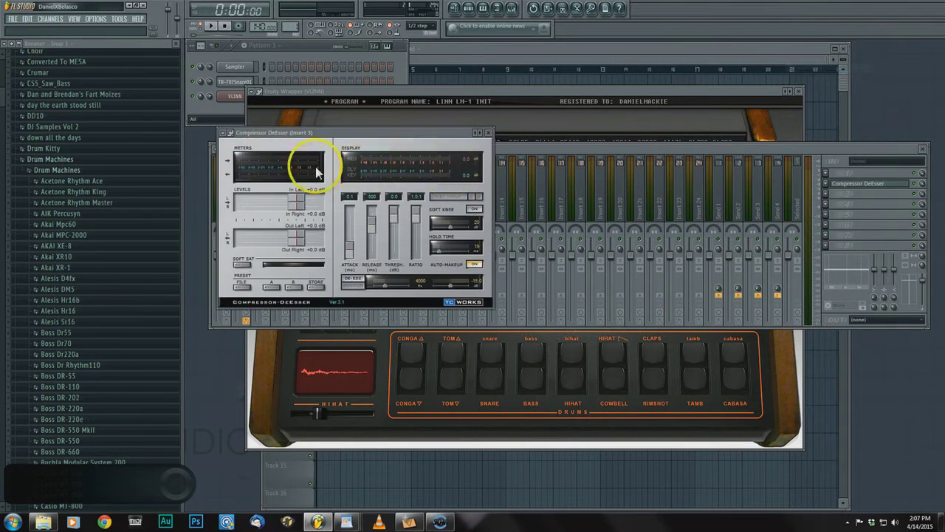
# Load the compressor's Medium (analog) preset and try thresholds of -35.8 dB and -14.2 dB
pyautogui.click(223, 132)
pyautogui.moveTo(235, 159)
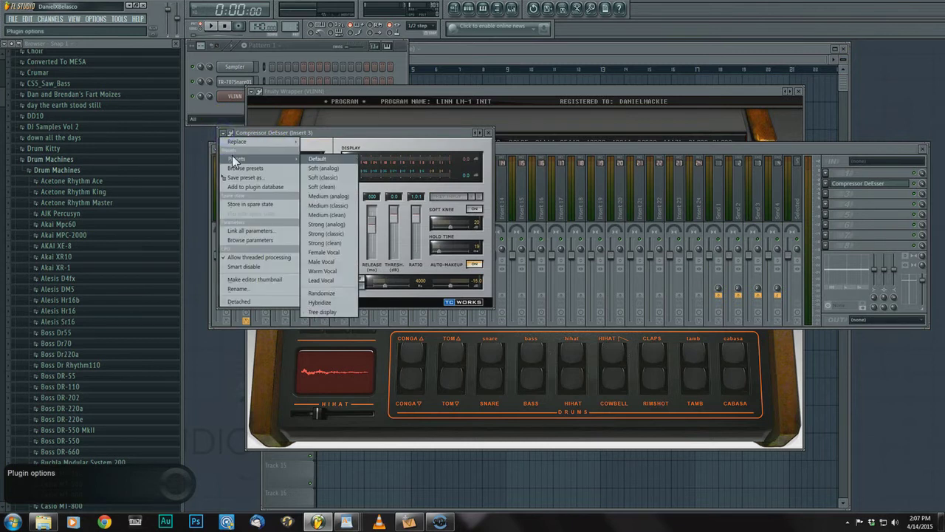
pyautogui.click(327, 196)
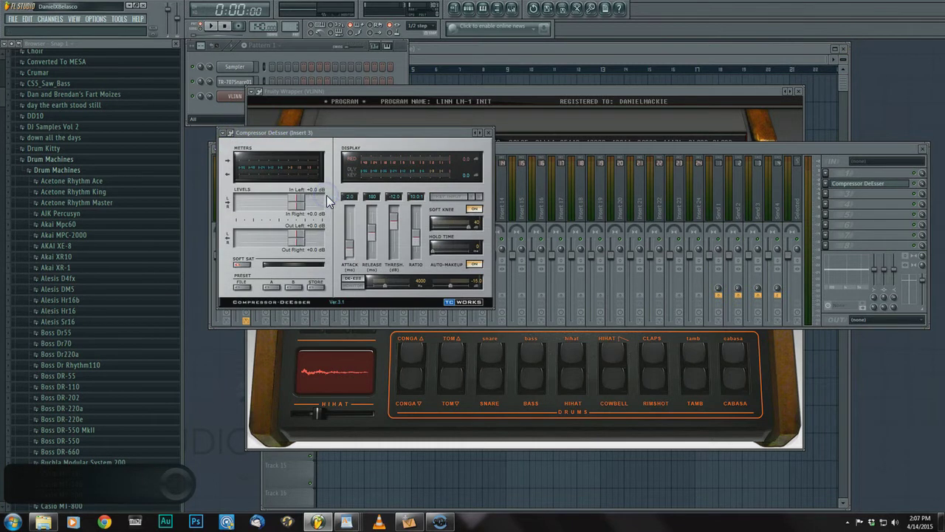
pyautogui.moveTo(393, 218); pyautogui.dragTo(393, 236)
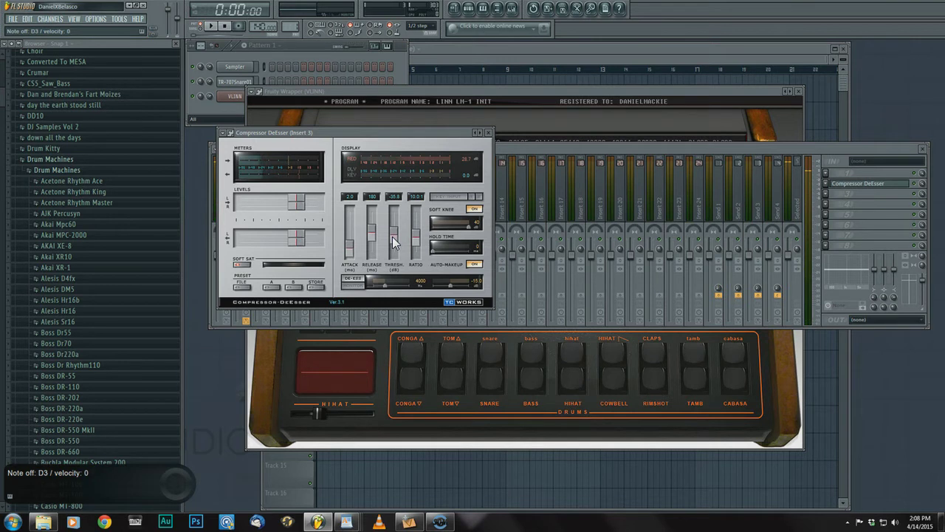
pyautogui.moveTo(393, 237); pyautogui.dragTo(392, 222)
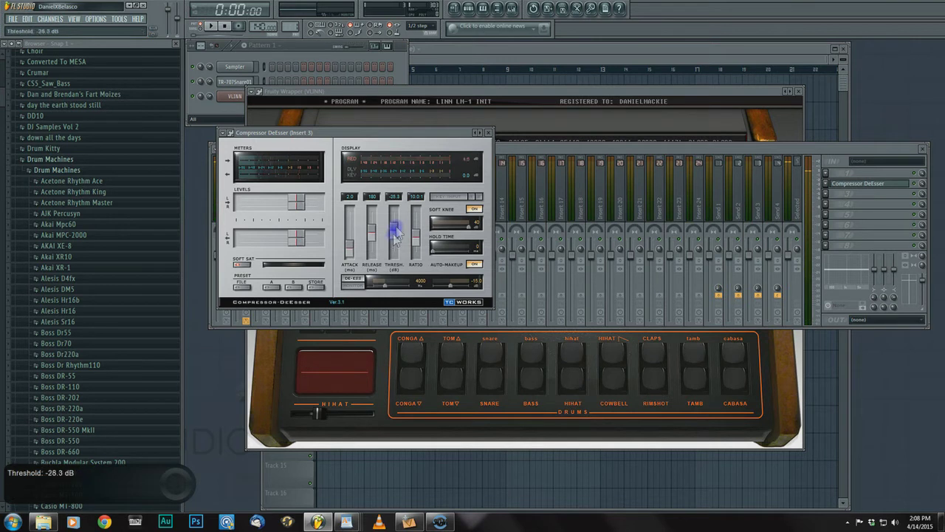
# Try the compressor's Soft (analog) preset on the snare and move the plugin window aside
pyautogui.click(222, 133)
pyautogui.moveTo(239, 161)
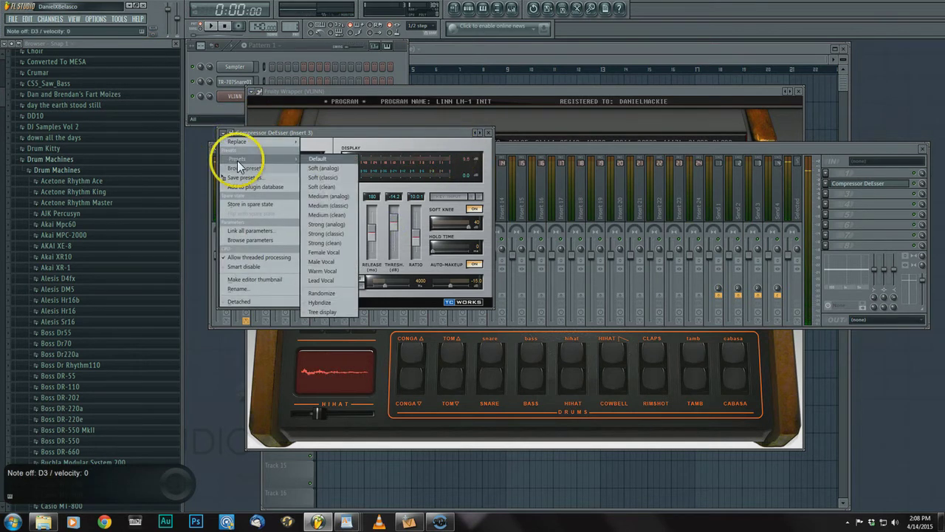
pyautogui.click(322, 169)
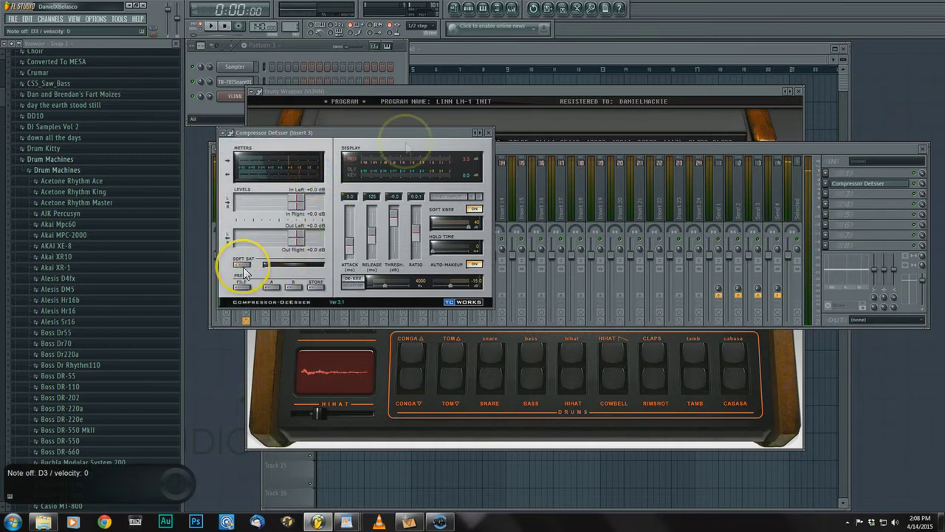
pyautogui.moveTo(375, 132); pyautogui.dragTo(426, 135)
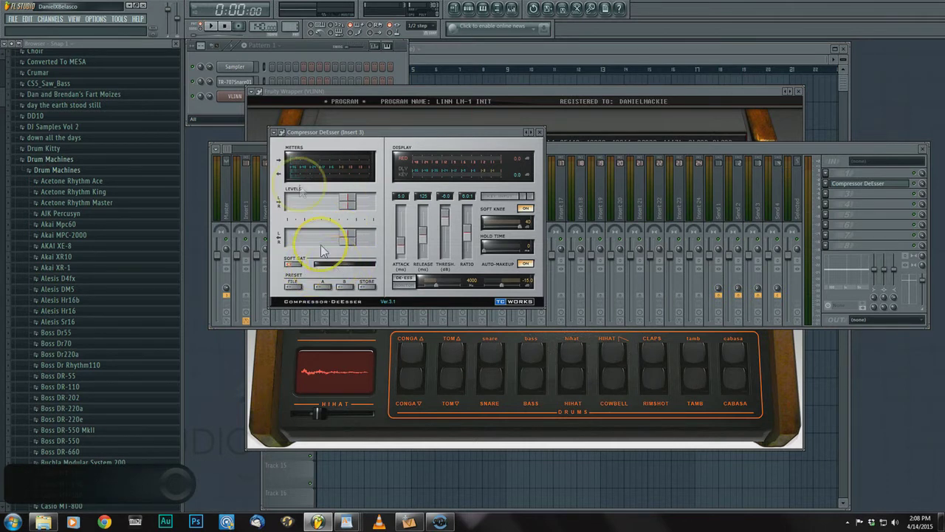
# Load the Strong (analog) preset in the Compressor DeEsser on Insert 3
pyautogui.click(275, 132)
pyautogui.moveTo(289, 164)
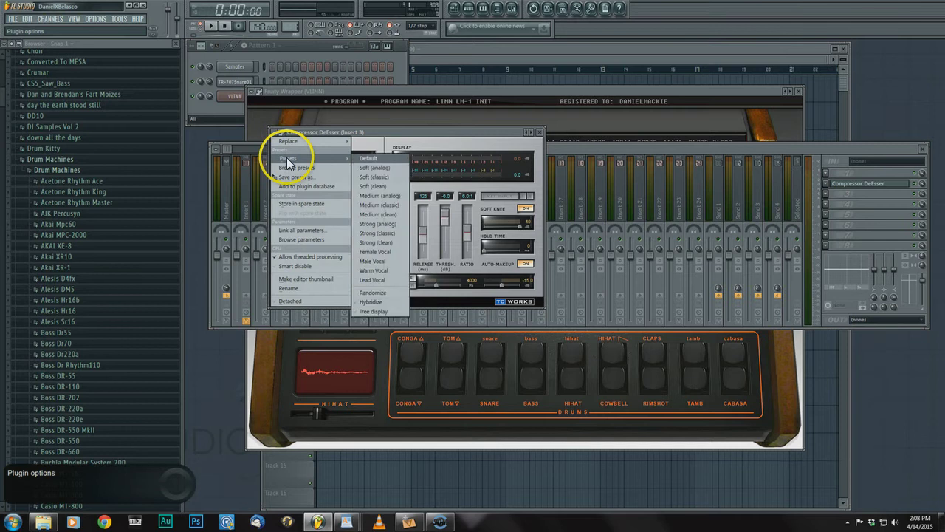
pyautogui.click(380, 226)
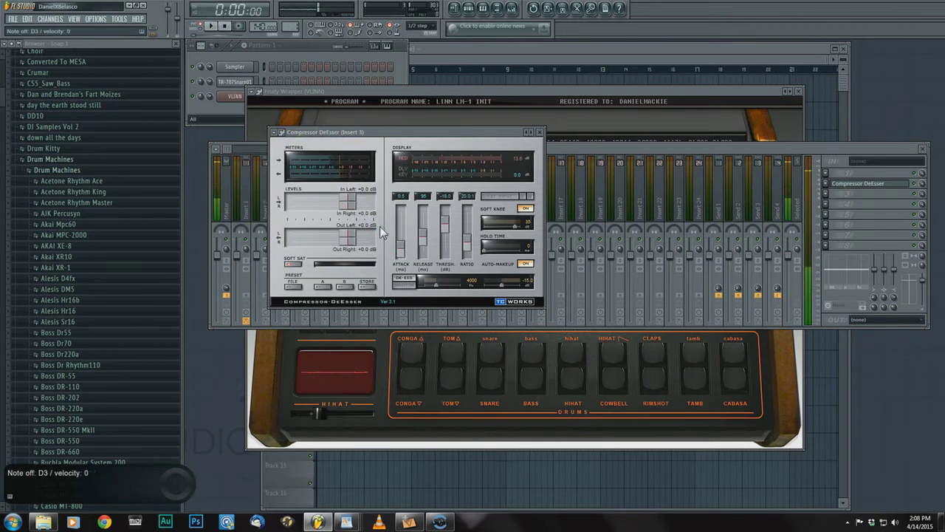
# Toggle the compressor's de-esser for comparison, raise its threshold and frequency settings, and close the plugin
pyautogui.click(403, 280)
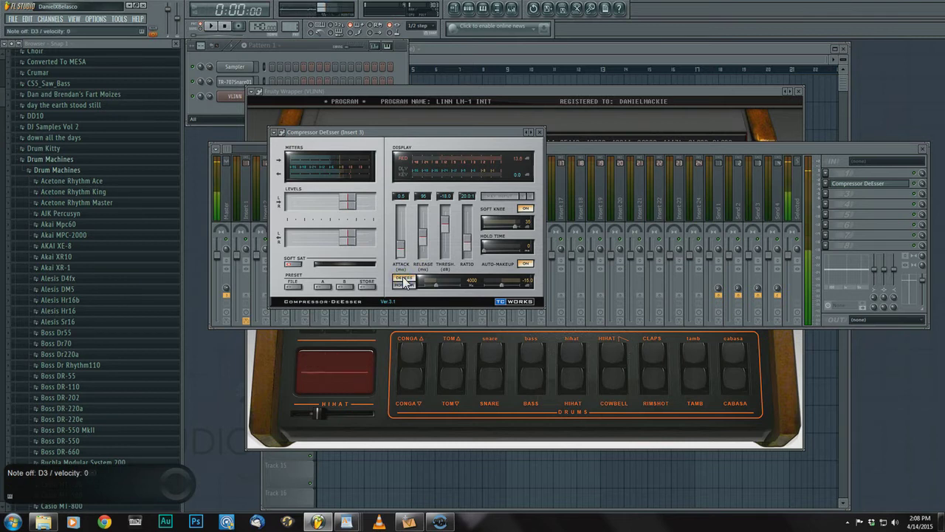
pyautogui.click(404, 281)
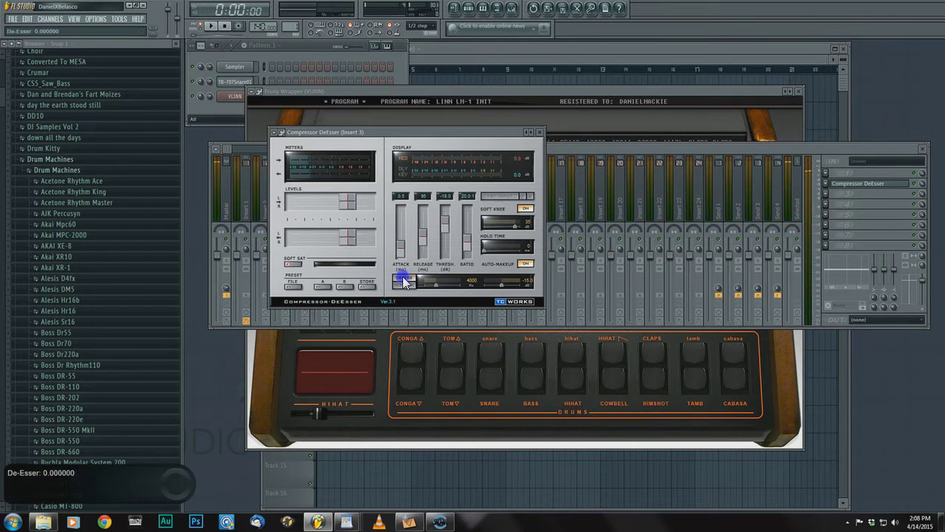
pyautogui.moveTo(503, 285); pyautogui.dragTo(510, 285)
pyautogui.moveTo(435, 285); pyautogui.dragTo(444, 289)
pyautogui.click(407, 281)
pyautogui.click(403, 278)
pyautogui.click(539, 133)
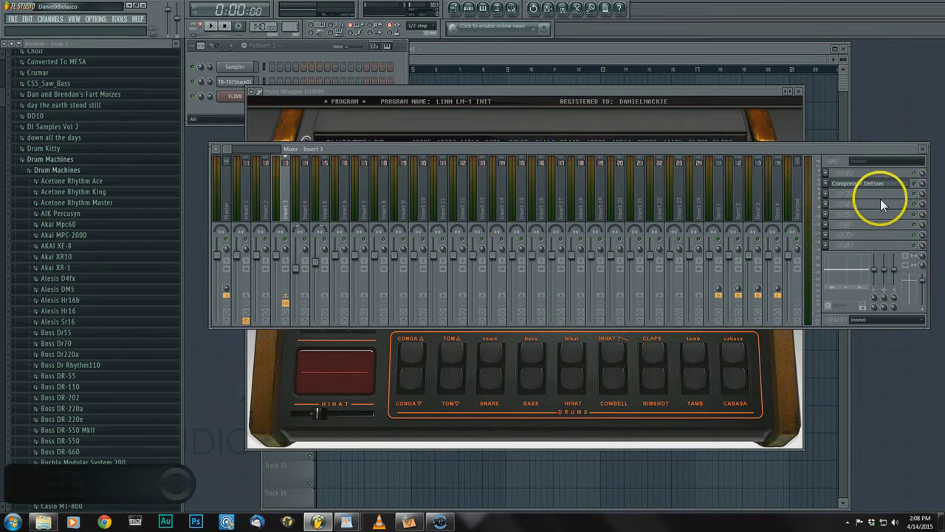
# Load Fruity Reeverb in effect slot 3 of Insert 3 and place its window over the middle of the mixer
pyautogui.click(826, 193)
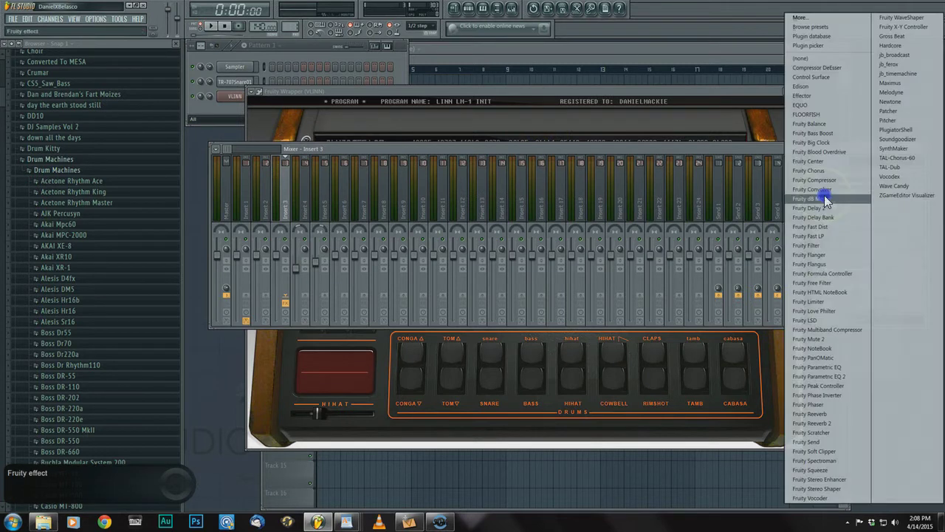
pyautogui.click(843, 416)
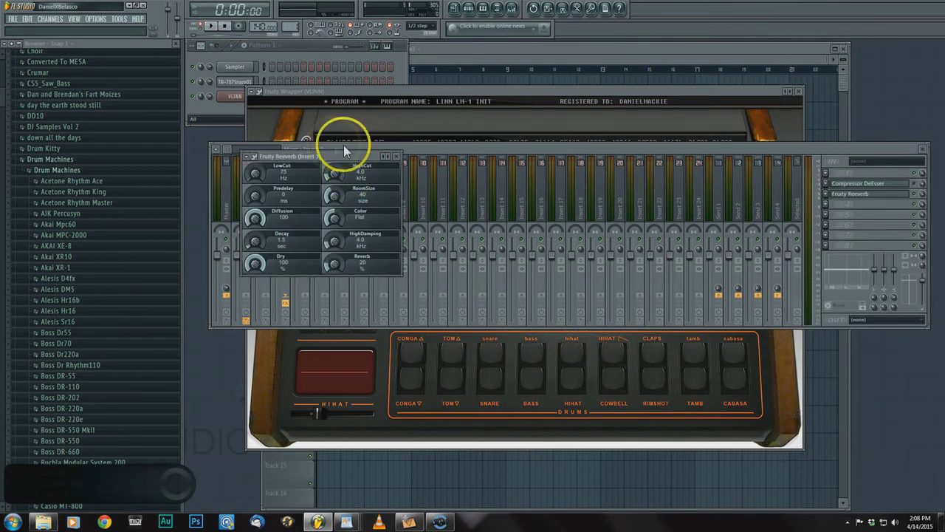
pyautogui.moveTo(333, 155); pyautogui.dragTo(455, 171)
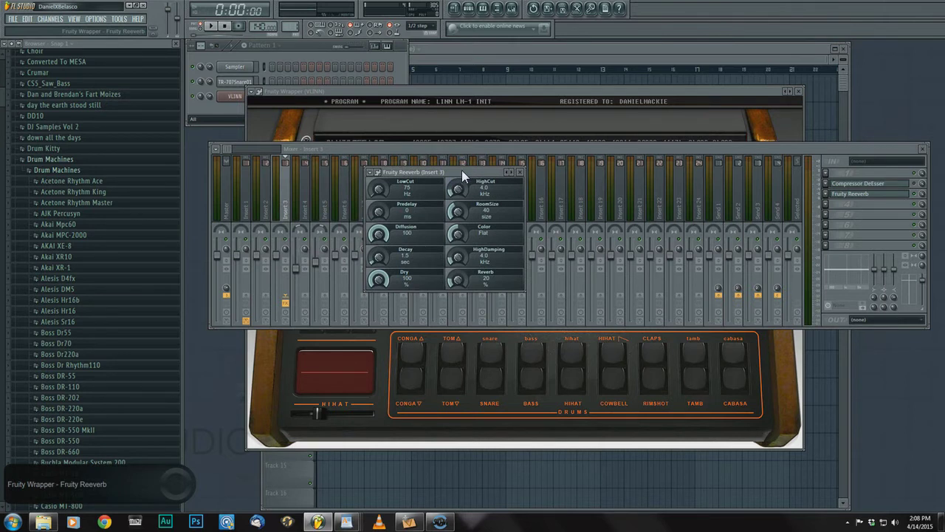
pyautogui.click(456, 167)
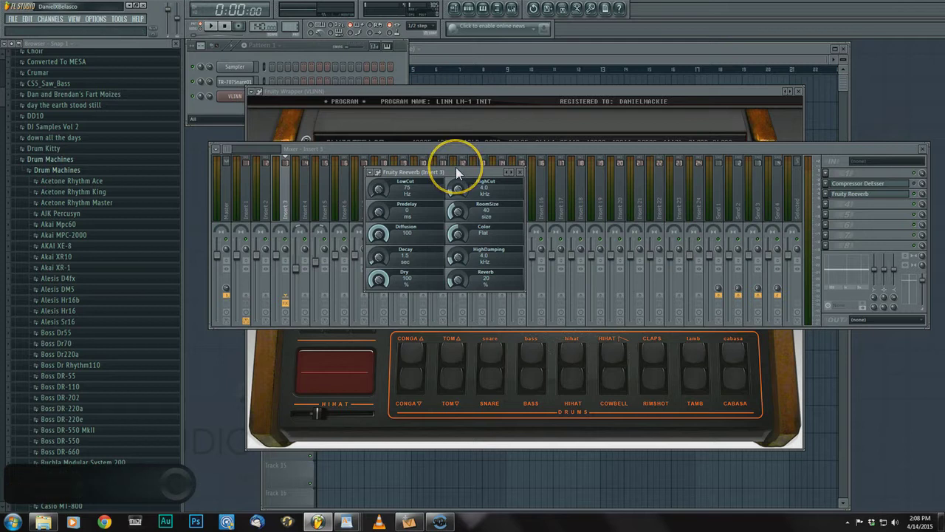
pyautogui.click(459, 173)
# Audition the snare and raise the Fruity Reeverb RoomSize to 100
pyautogui.press('x')
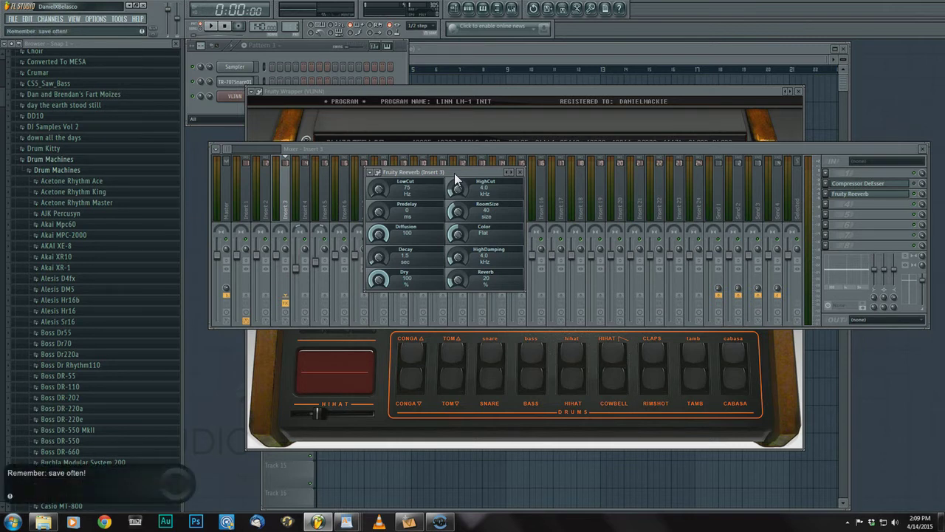
pyautogui.click(458, 212)
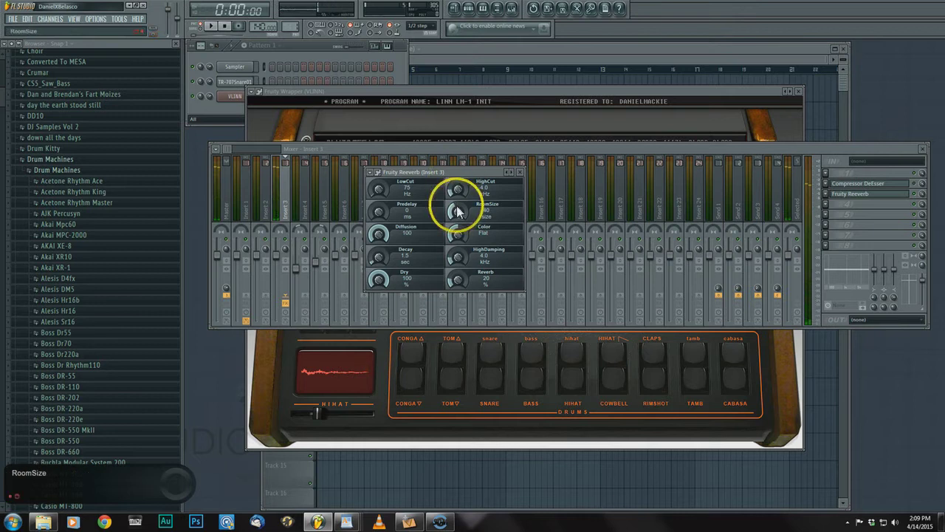
pyautogui.moveTo(458, 213); pyautogui.dragTo(458, 173)
pyautogui.moveTo(459, 213); pyautogui.dragTo(457, 181)
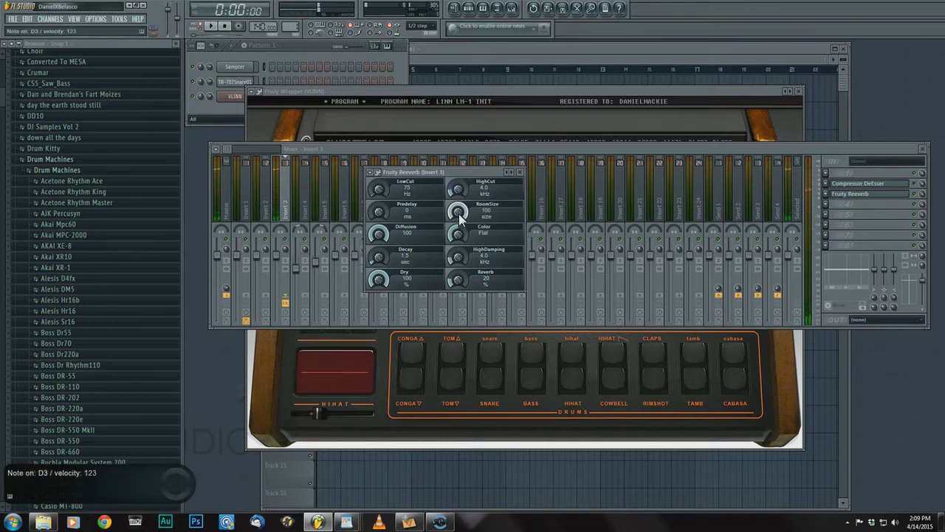
# Set the Fruity Reeverb RoomSize to 73, Predelay to 47 ms and LowCut to 249 Hz
pyautogui.moveTo(459, 214); pyautogui.dragTo(458, 248)
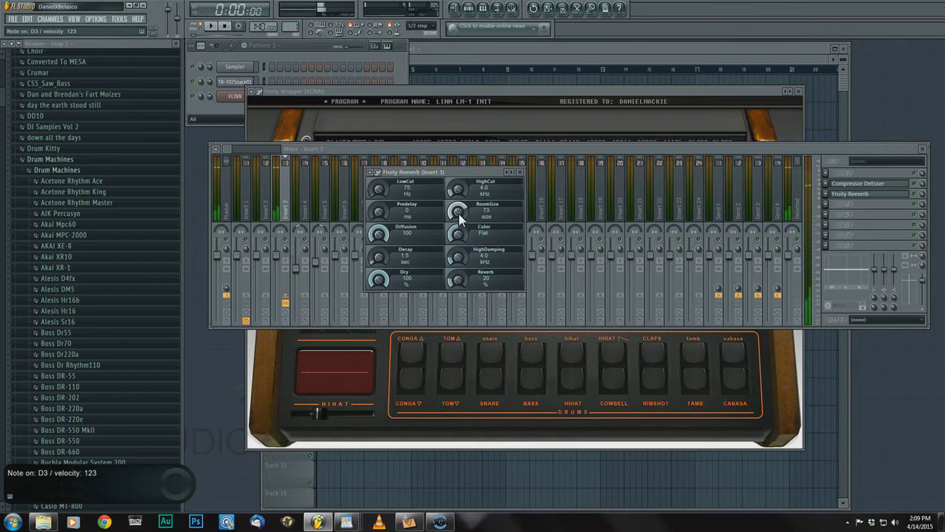
pyautogui.moveTo(379, 214); pyautogui.dragTo(379, 181)
pyautogui.moveTo(379, 214); pyautogui.dragTo(381, 181)
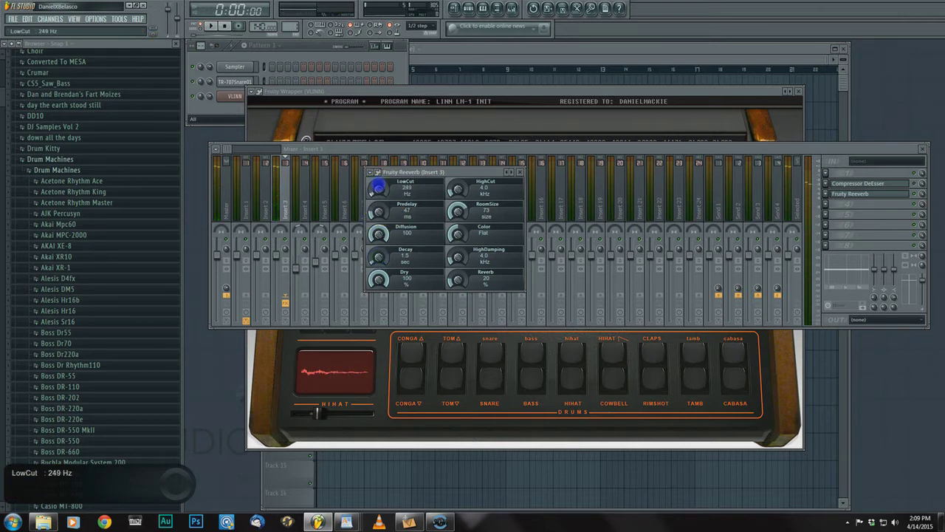
pyautogui.moveTo(378, 188); pyautogui.dragTo(391, 224)
# Set the reverb's Decay to 1.0 sec, its Reverb level to 39% and HighDamping to 7.5 kHz
pyautogui.moveTo(377, 258); pyautogui.dragTo(377, 263)
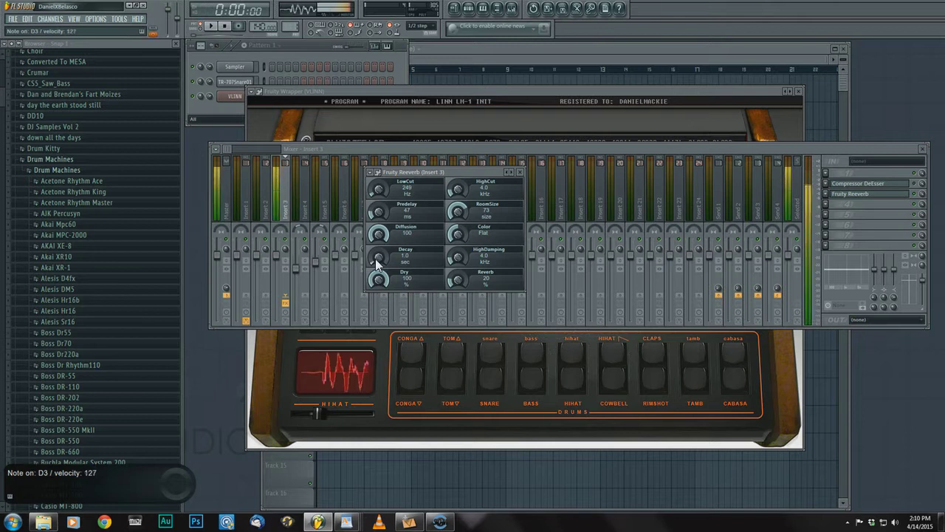
pyautogui.moveTo(457, 281); pyautogui.dragTo(460, 240)
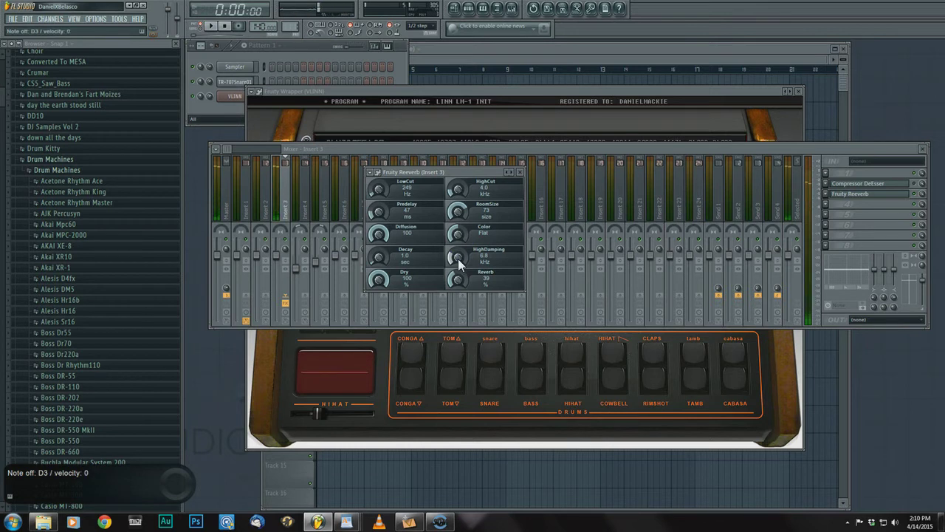
pyautogui.moveTo(458, 258); pyautogui.dragTo(458, 258)
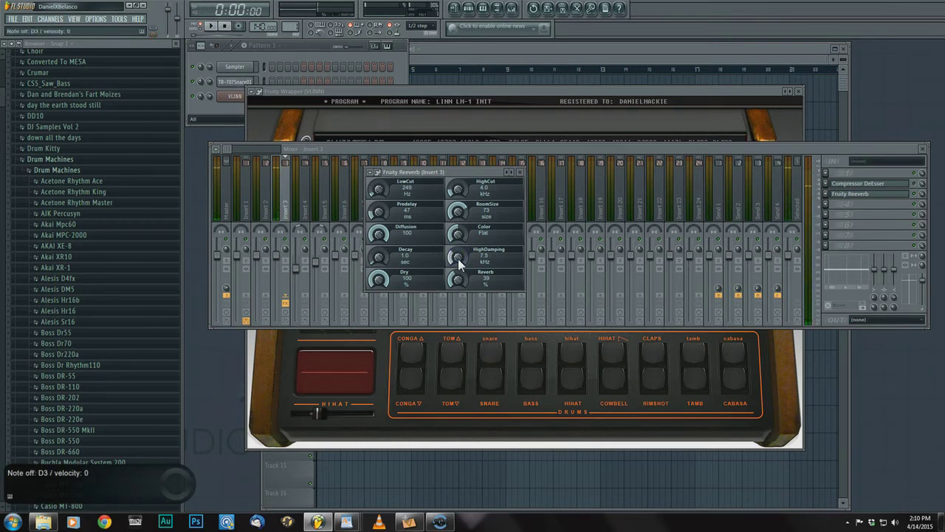
# Load FLOORFISH in effect slot 4 of Insert 3 and switch on its stereo mode
pyautogui.click(831, 210)
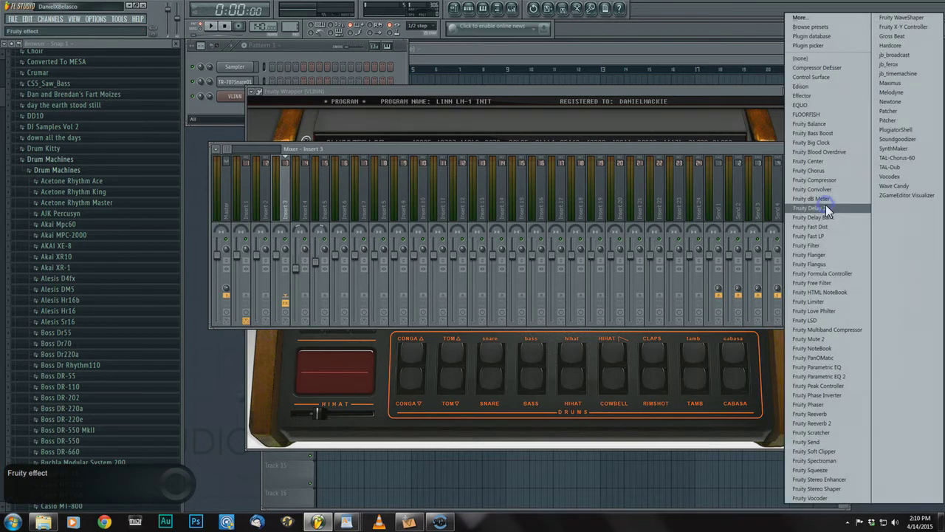
pyautogui.click(836, 118)
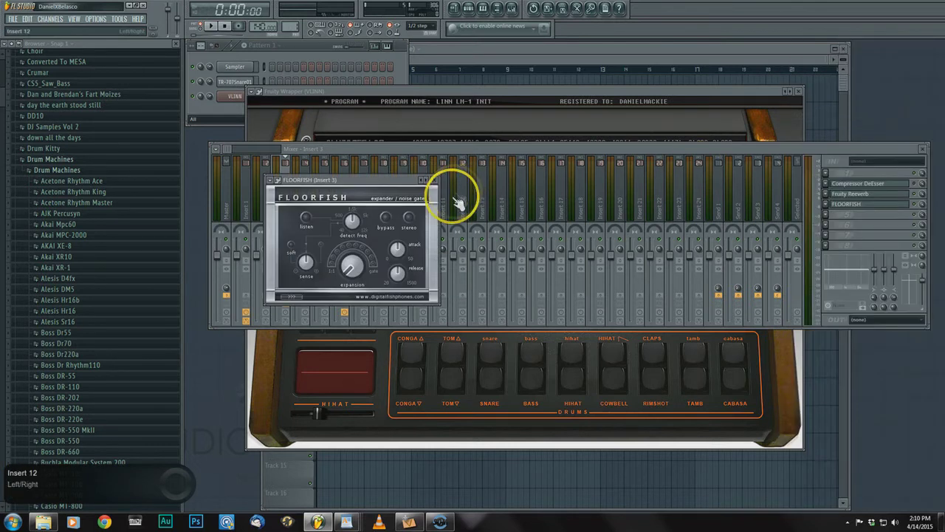
pyautogui.click(408, 217)
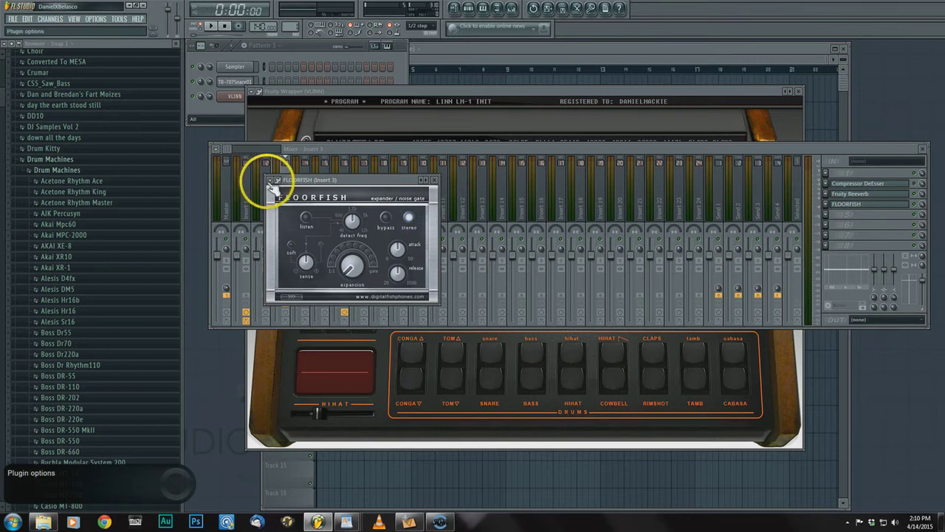
# Load a FLOORFISH preset with the expansion at full gate, and switch stereo mode on again
pyautogui.click(271, 180)
pyautogui.moveTo(281, 207)
pyautogui.click(370, 244)
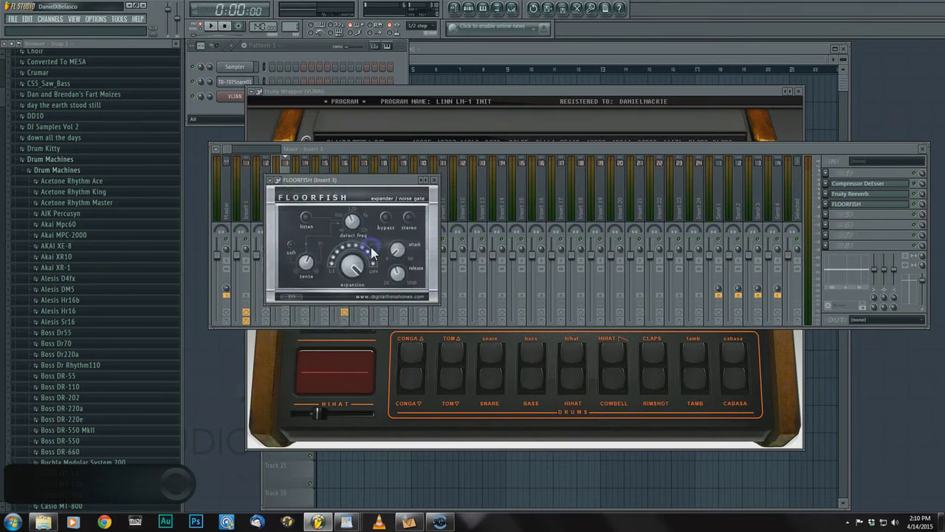
pyautogui.click(380, 229)
pyautogui.click(362, 181)
pyautogui.click(409, 218)
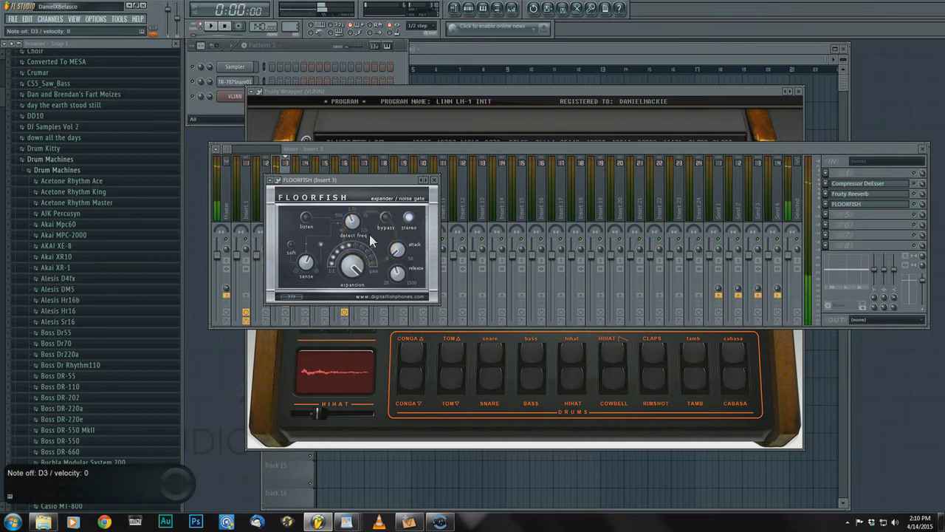
# Adjust FLOORFISH's release, detect frequency and attack while auditioning the snare
pyautogui.click(396, 274)
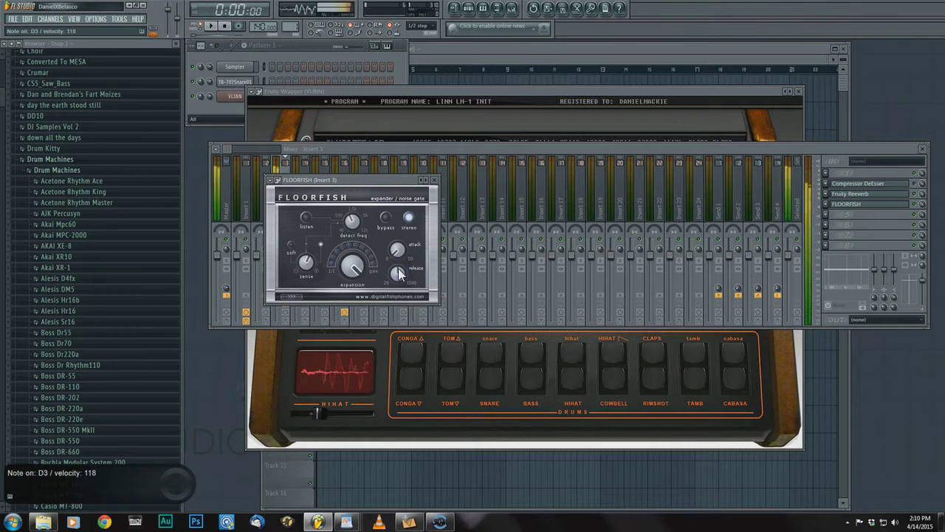
pyautogui.click(393, 220)
pyautogui.click(352, 219)
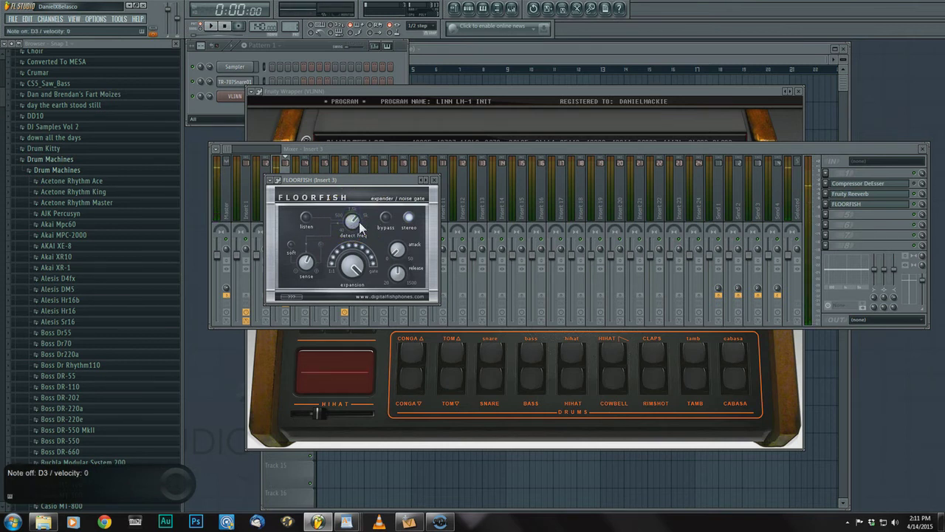
pyautogui.click(359, 221)
pyautogui.click(397, 249)
pyautogui.click(447, 253)
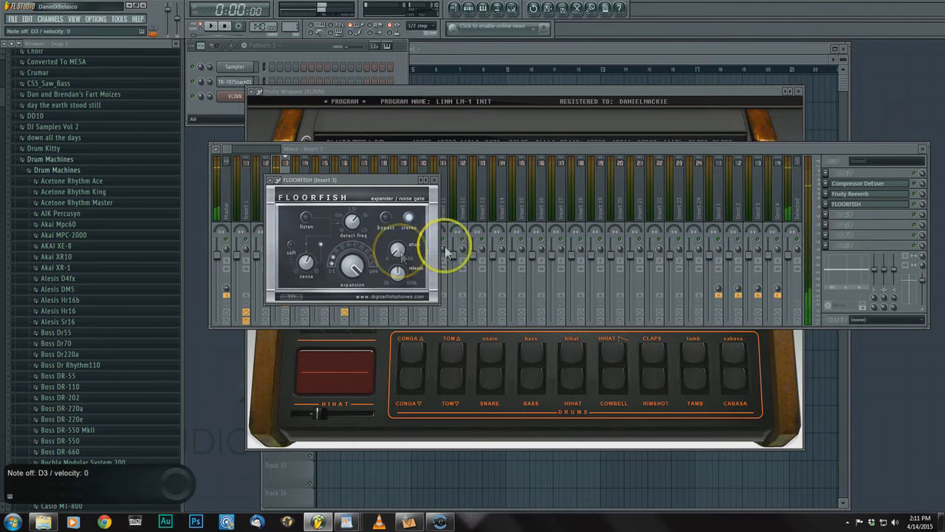
# Reopen Fruity Reeverb on Insert 3, lowering the Reverb level to 22% and the Predelay to 29 ms
pyautogui.click(849, 194)
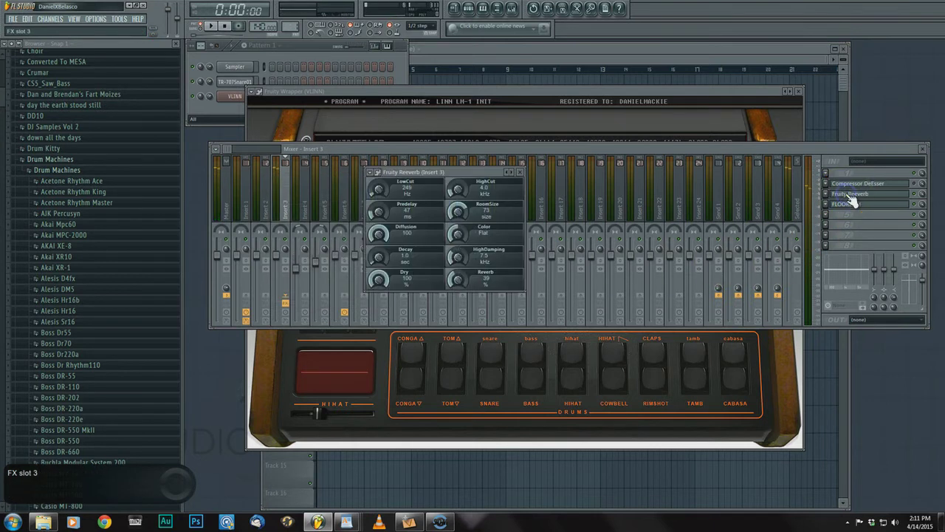
pyautogui.click(458, 280)
pyautogui.moveTo(458, 280)
pyautogui.mouseDown()
pyautogui.moveTo(458, 295)
pyautogui.moveTo(458, 271)
pyautogui.mouseUp()
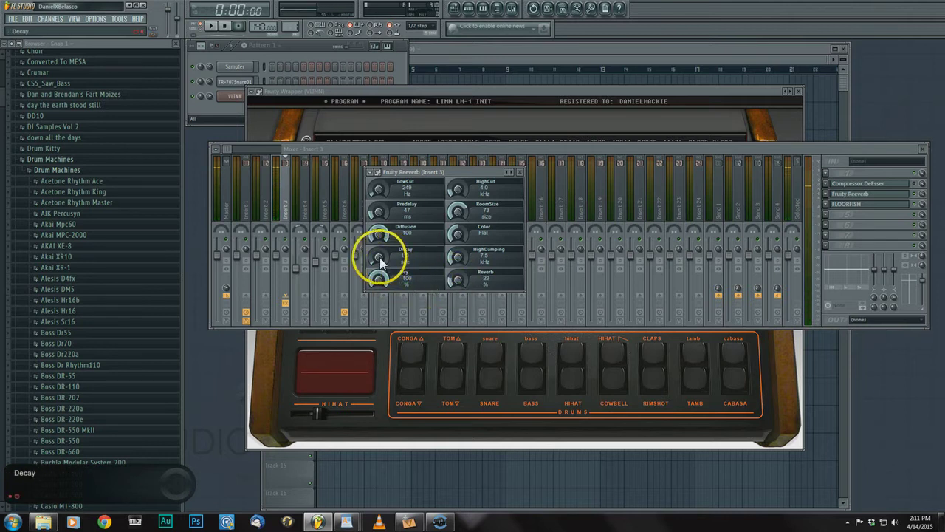
pyautogui.moveTo(379, 211); pyautogui.dragTo(378, 220)
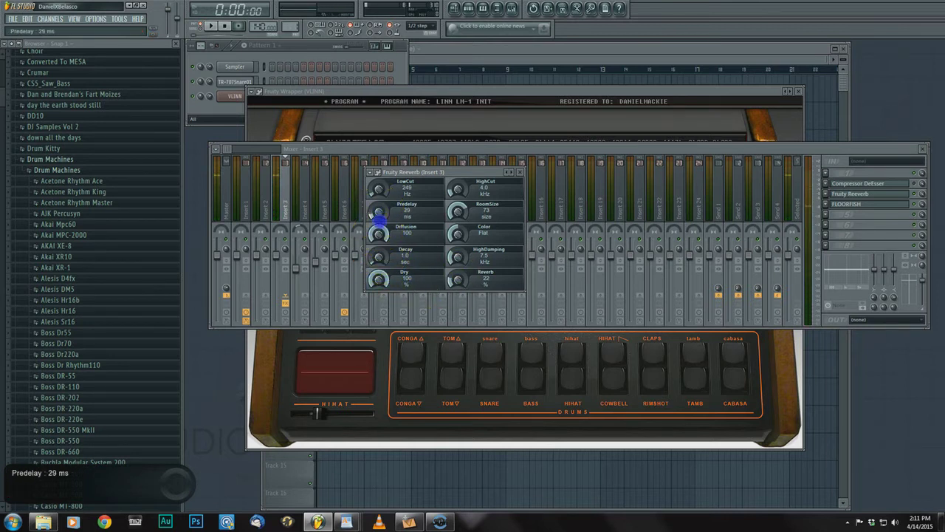
# Reduce the Fruity Reeverb RoomSize to 49 and its Reverb level to 21%
pyautogui.click(443, 213)
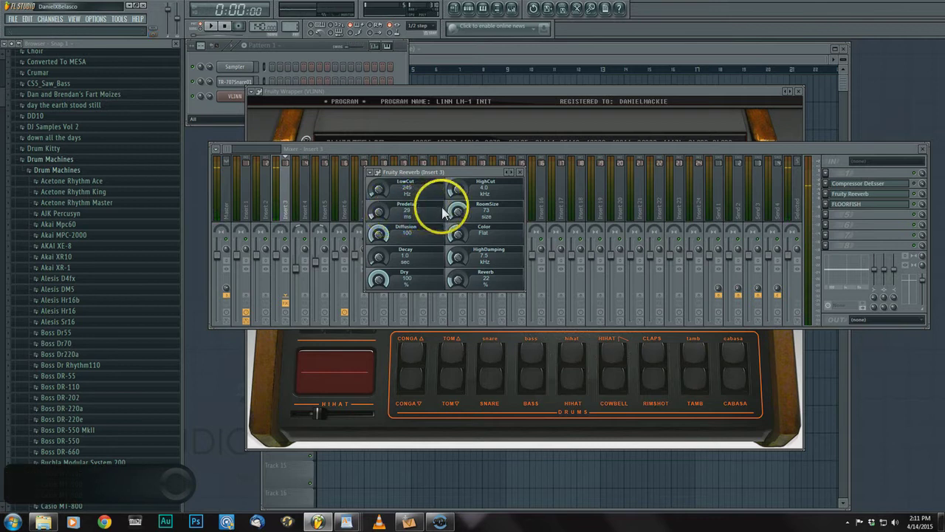
pyautogui.moveTo(443, 213)
pyautogui.mouseDown()
pyautogui.moveTo(456, 221)
pyautogui.moveTo(456, 213)
pyautogui.mouseUp()
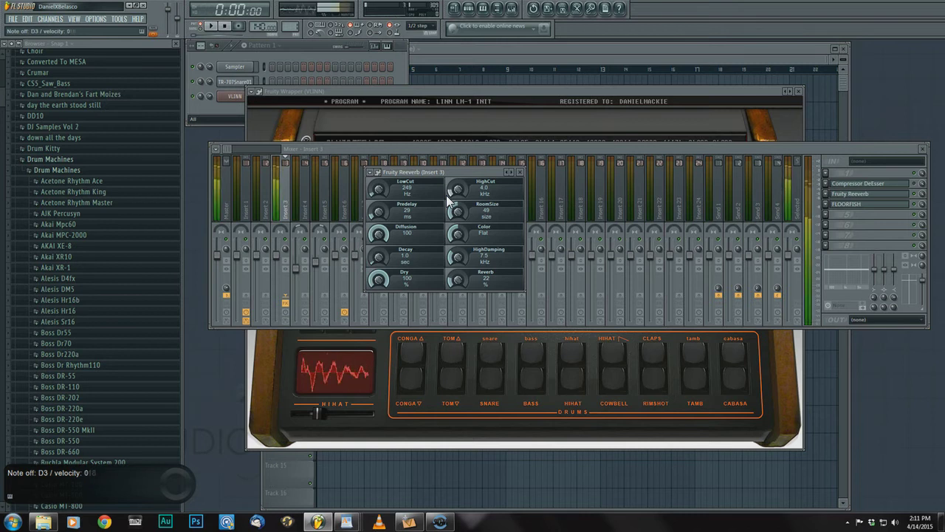
pyautogui.moveTo(457, 281); pyautogui.dragTo(458, 283)
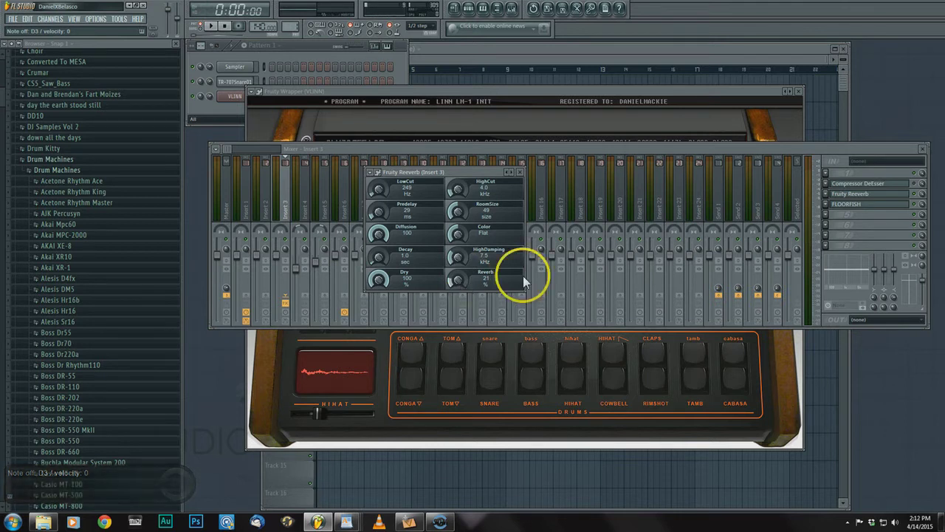
# Load Fruity Parametric EQ 2 in effect slot 5 of Insert 3 and place its window over the middle of the mixer
pyautogui.click(830, 214)
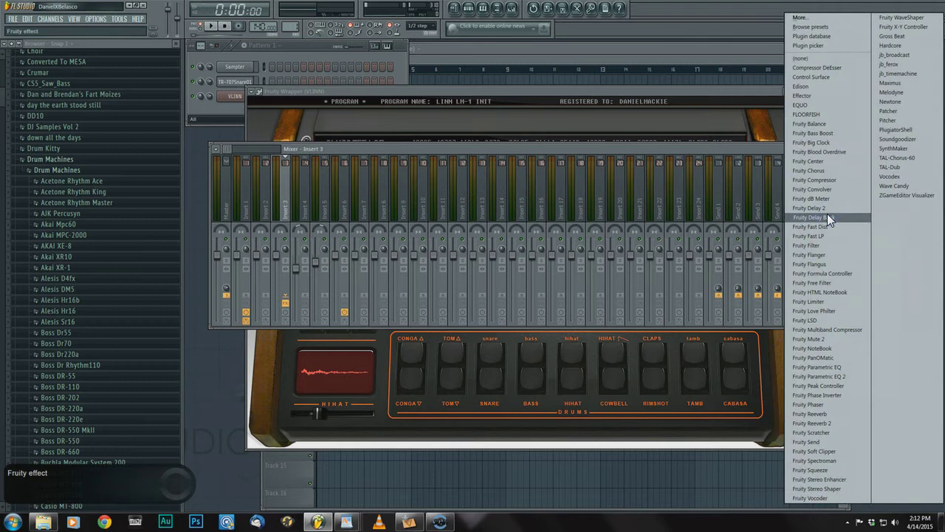
pyautogui.click(827, 376)
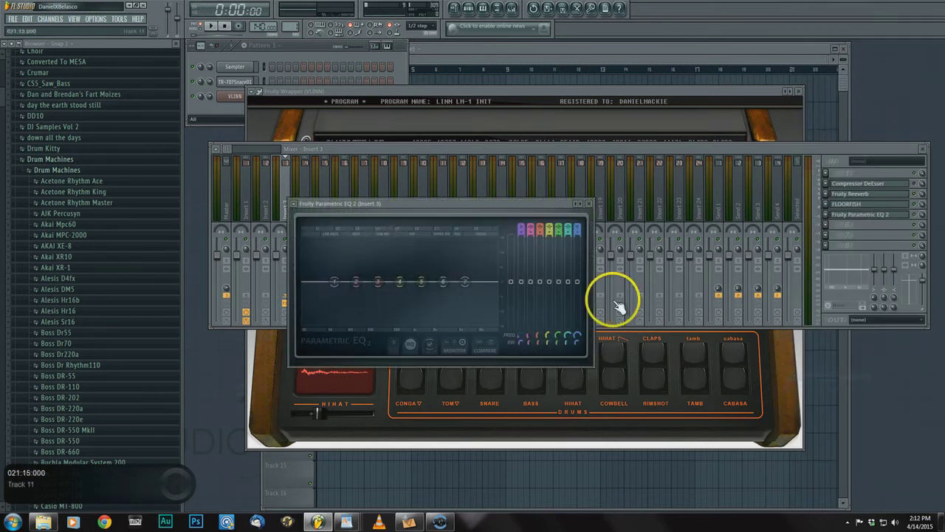
pyautogui.moveTo(399, 205); pyautogui.dragTo(461, 168)
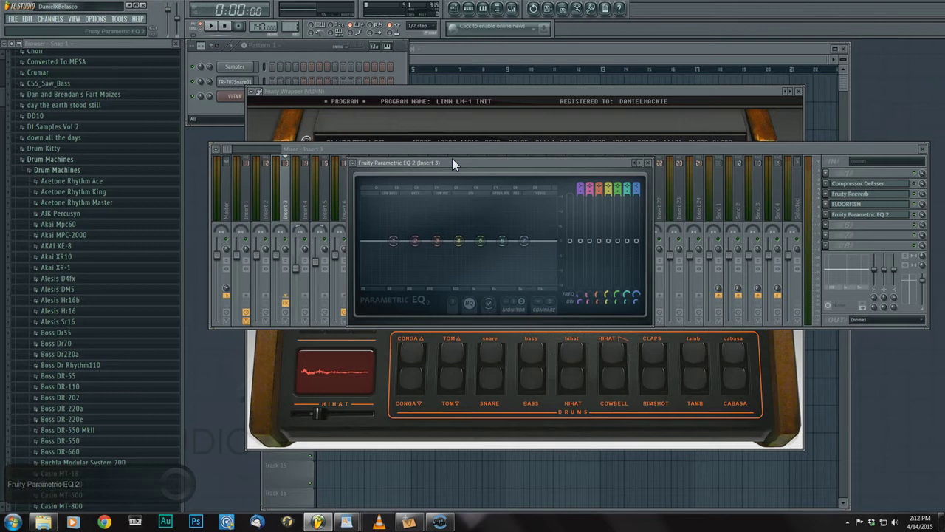
# Cut the Band 1 low shelf by about 7.2 dB at 68 Hz and slightly boost Band 2 around 117 Hz
pyautogui.click(415, 243)
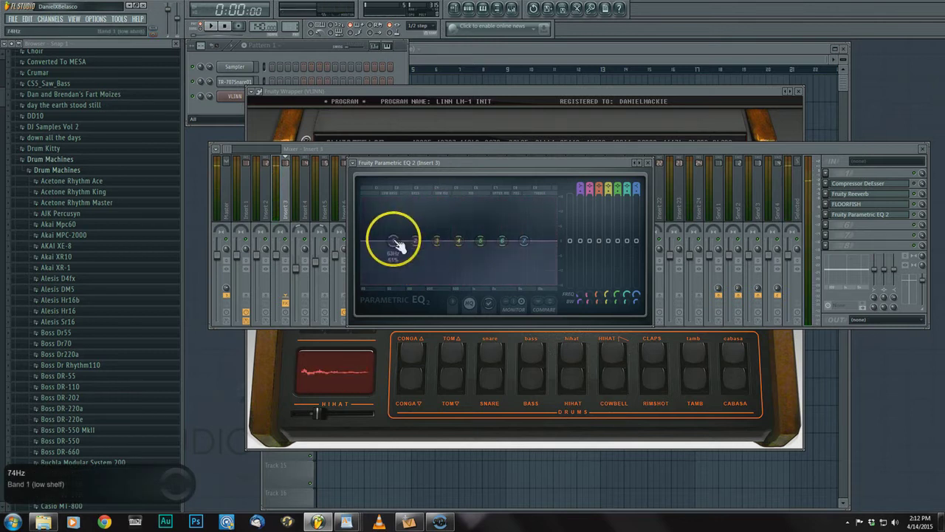
pyautogui.moveTo(393, 241); pyautogui.dragTo(409, 266)
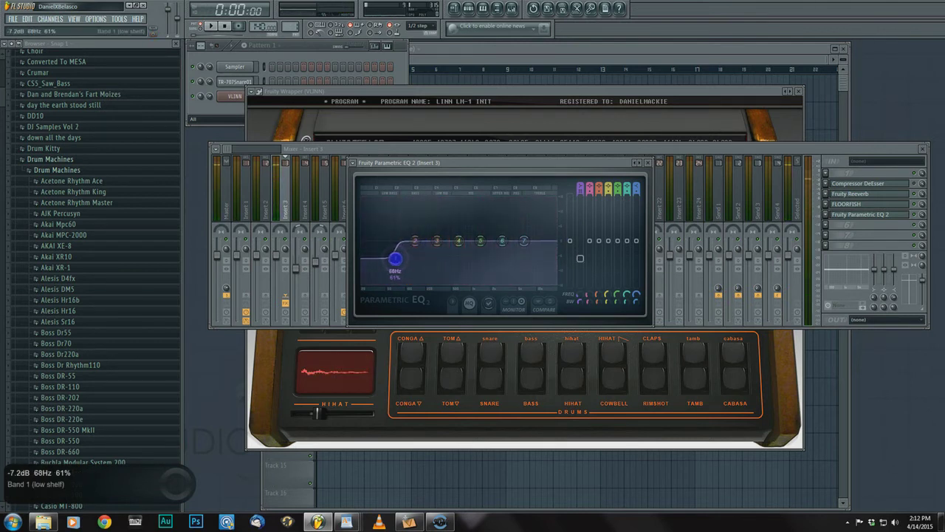
pyautogui.moveTo(399, 262); pyautogui.dragTo(411, 238)
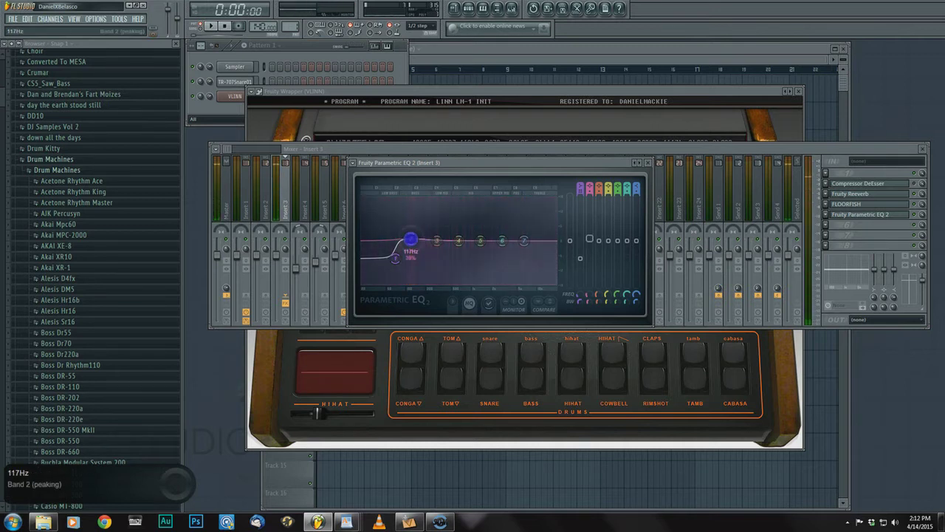
pyautogui.moveTo(411, 239); pyautogui.dragTo(411, 237)
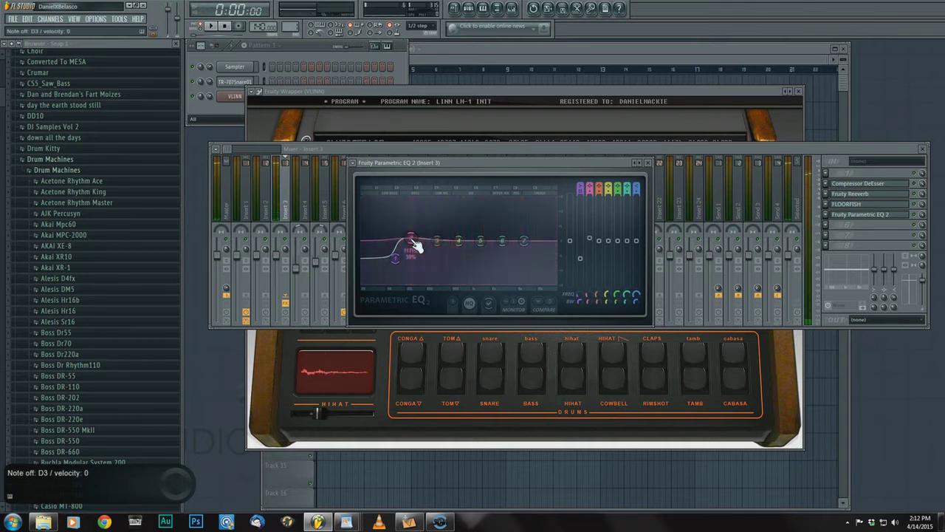
pyautogui.moveTo(412, 238); pyautogui.dragTo(412, 240)
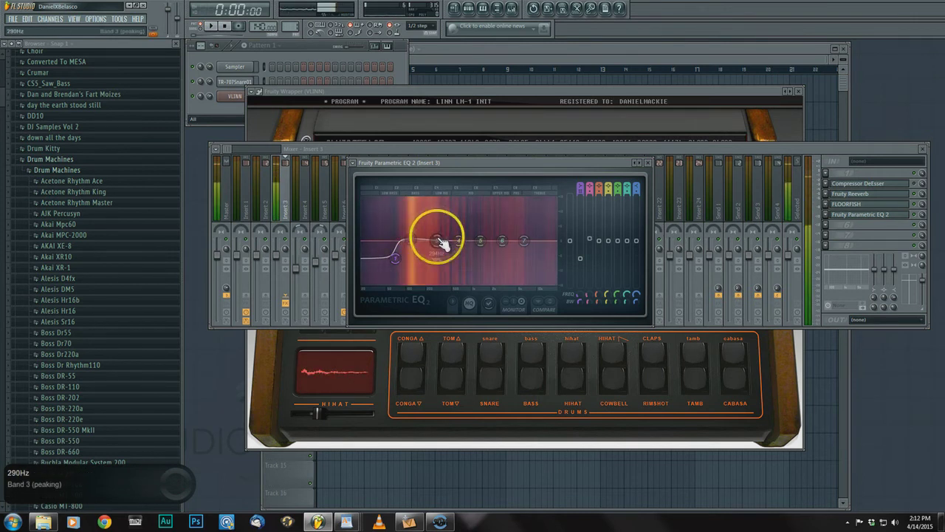
# Cut Band 5 by about 1.5 dB at 537 Hz and lower the Band 7 high shelf around 14200 Hz
pyautogui.moveTo(481, 241); pyautogui.dragTo(446, 240)
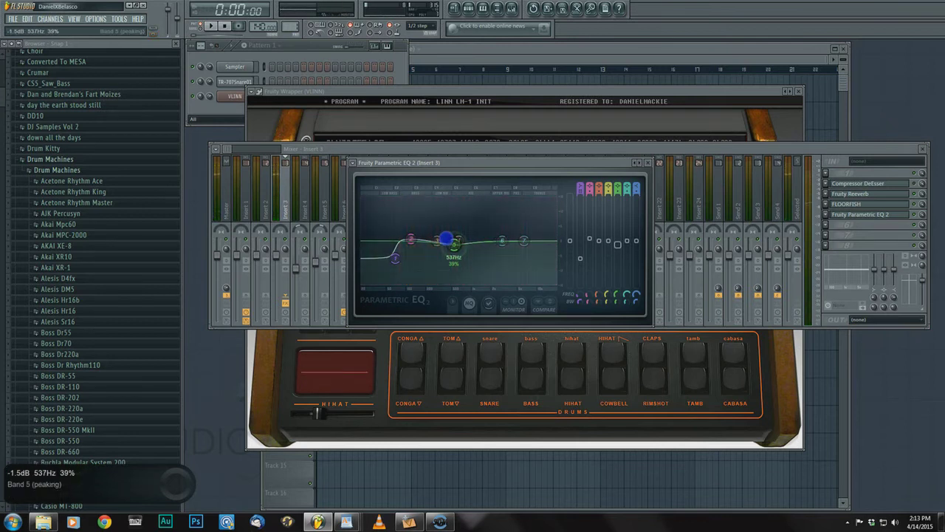
pyautogui.click(521, 242)
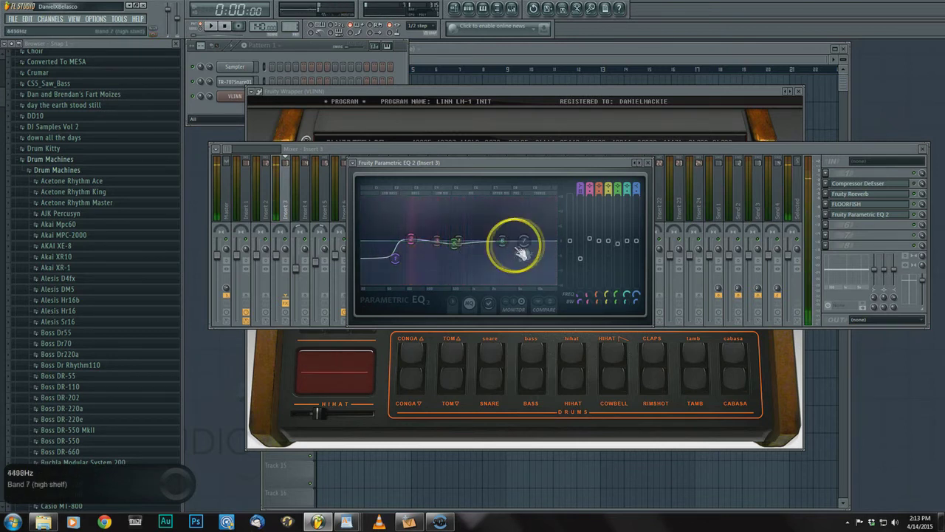
pyautogui.moveTo(524, 242); pyautogui.dragTo(549, 249)
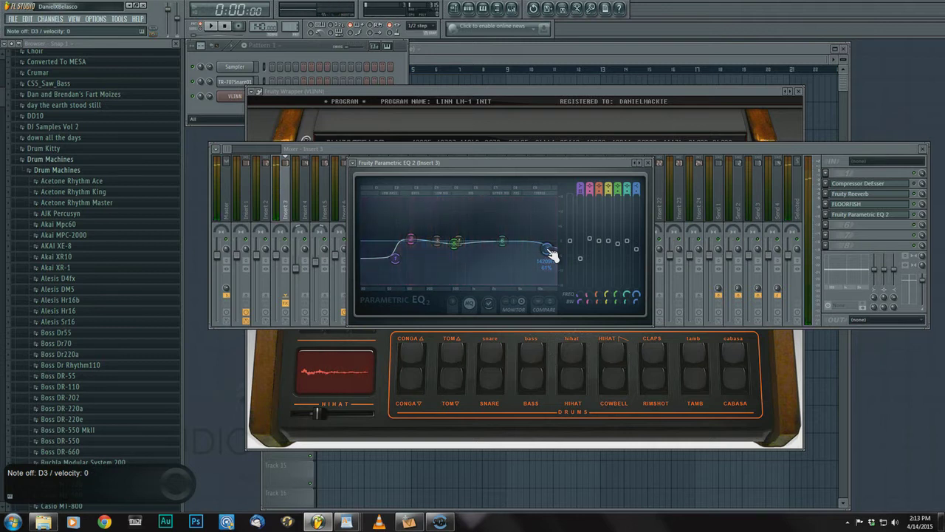
# Try a Band 6 cut of about 4.8 dB at 4836 Hz, and reset the band
pyautogui.moveTo(550, 253); pyautogui.dragTo(517, 243)
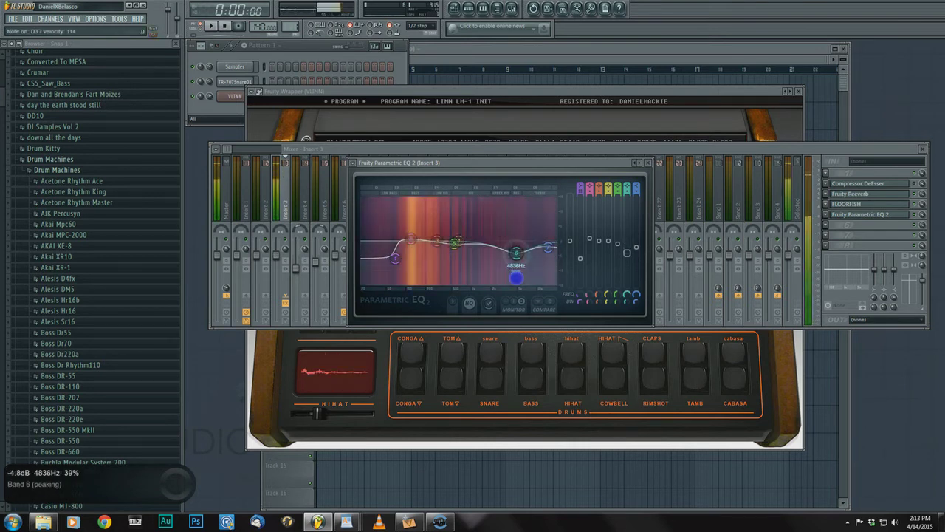
pyautogui.rightClick(517, 243)
pyautogui.click(524, 253)
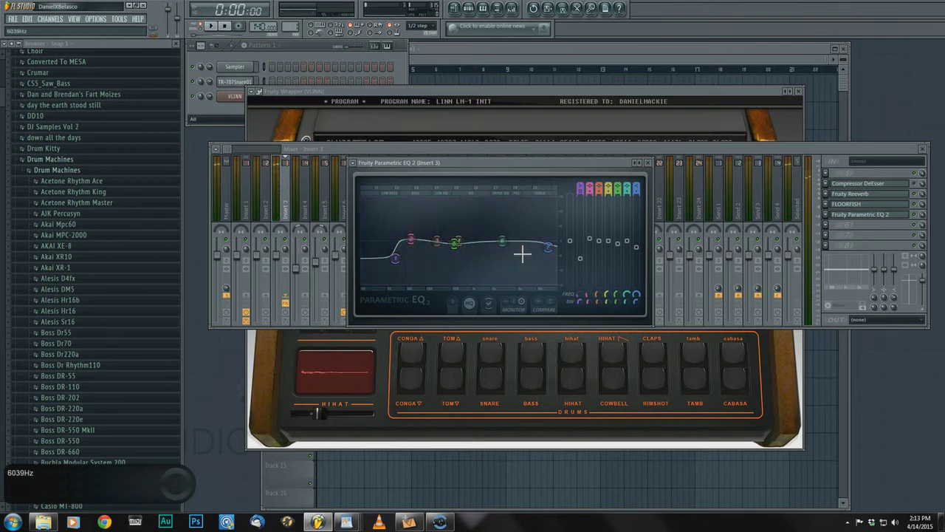
# Close the equalizer, bring the VLINN drum machine to the front and lower the snare's tuning to 3195
pyautogui.click(648, 162)
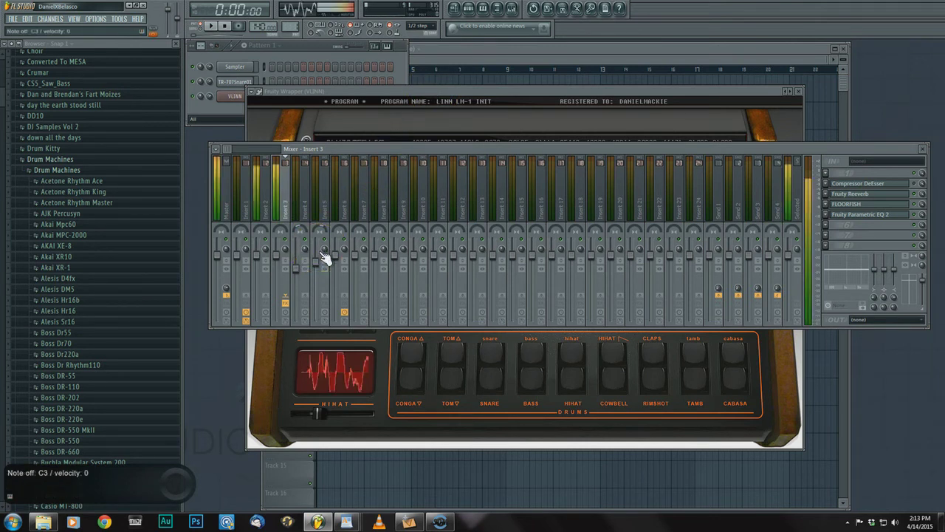
pyautogui.moveTo(483, 148); pyautogui.dragTo(522, 92)
pyautogui.click(523, 91)
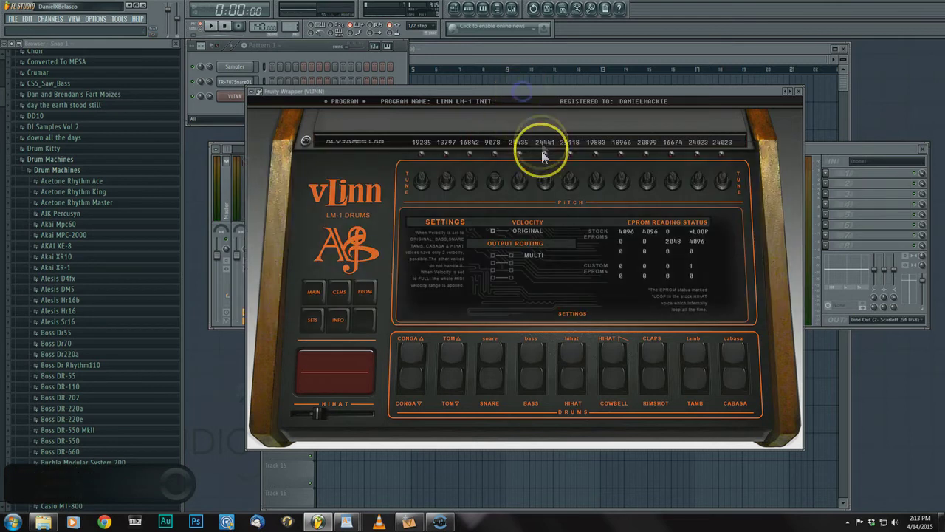
pyautogui.click(520, 185)
pyautogui.click(519, 185)
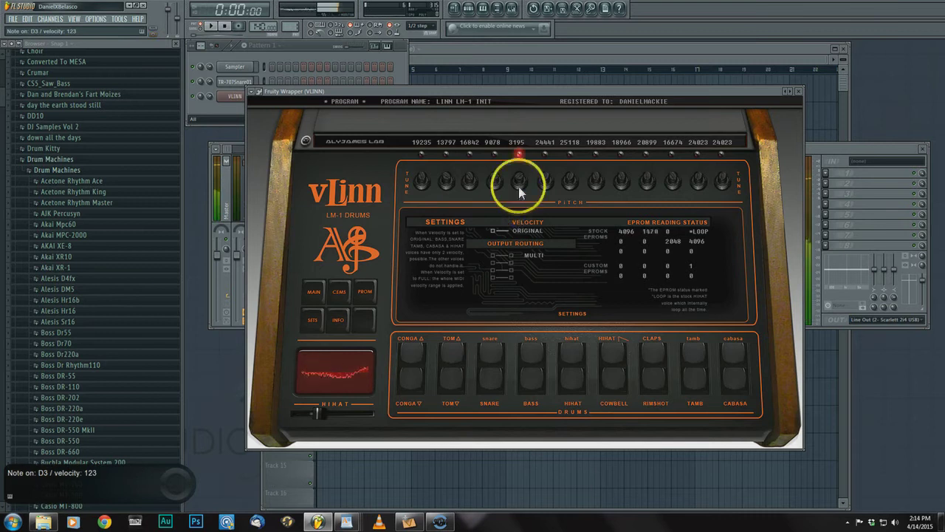
# Raise the VLINN snare's tuning and fine-tune it to about 20000
pyautogui.moveTo(520, 179); pyautogui.dragTo(520, 178)
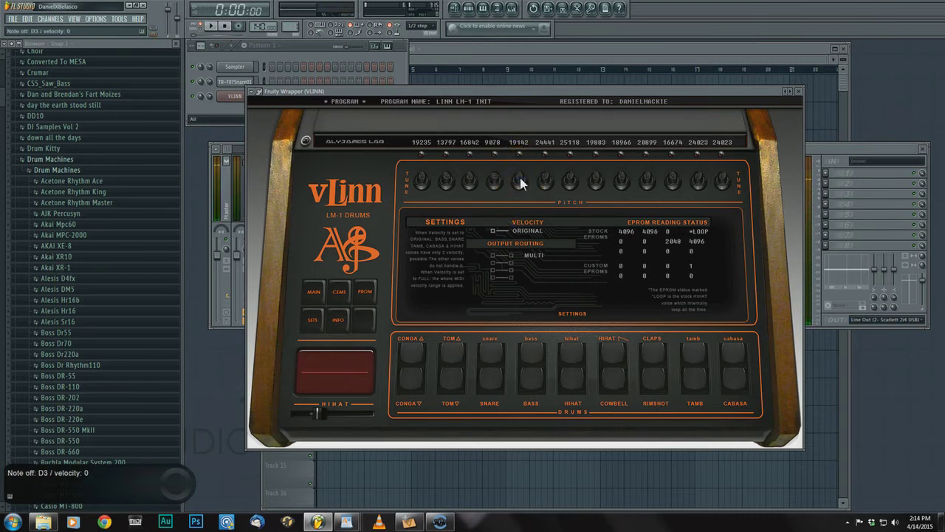
pyautogui.click(521, 181)
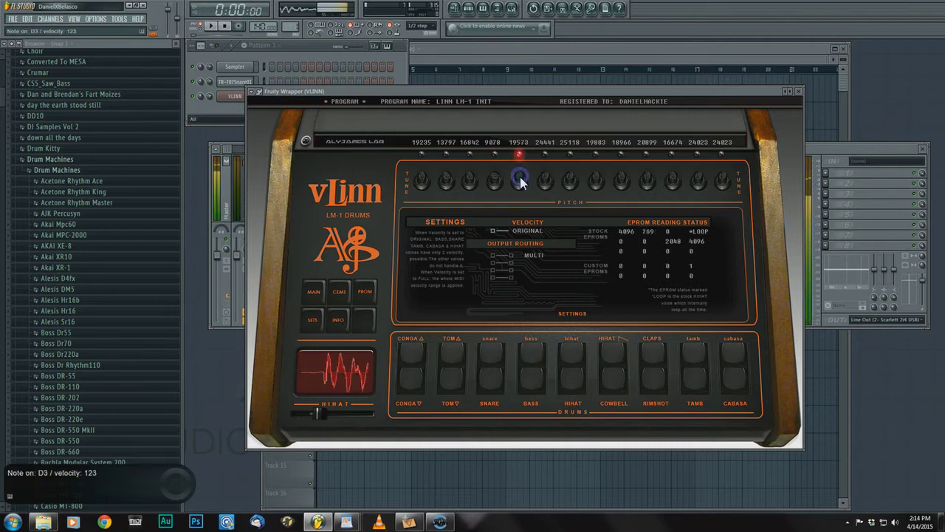
pyautogui.click(521, 182)
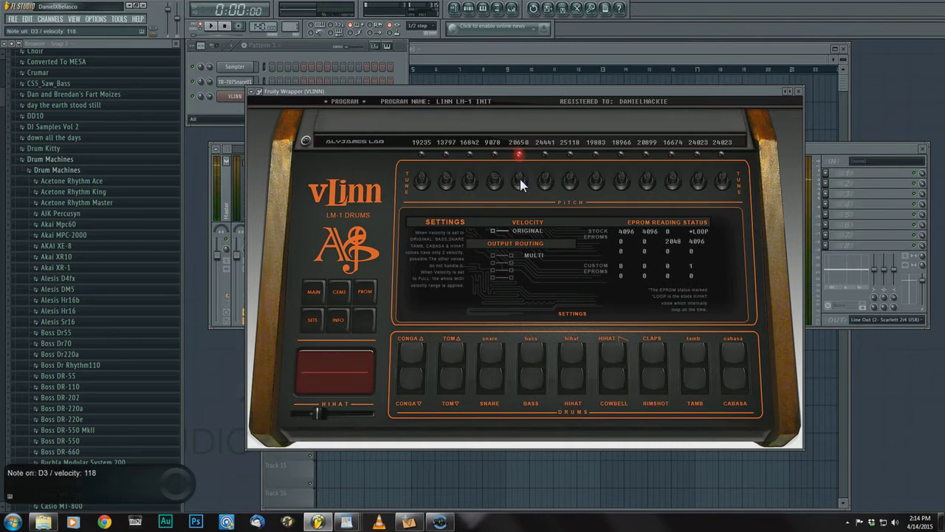
pyautogui.moveTo(520, 179); pyautogui.dragTo(520, 180)
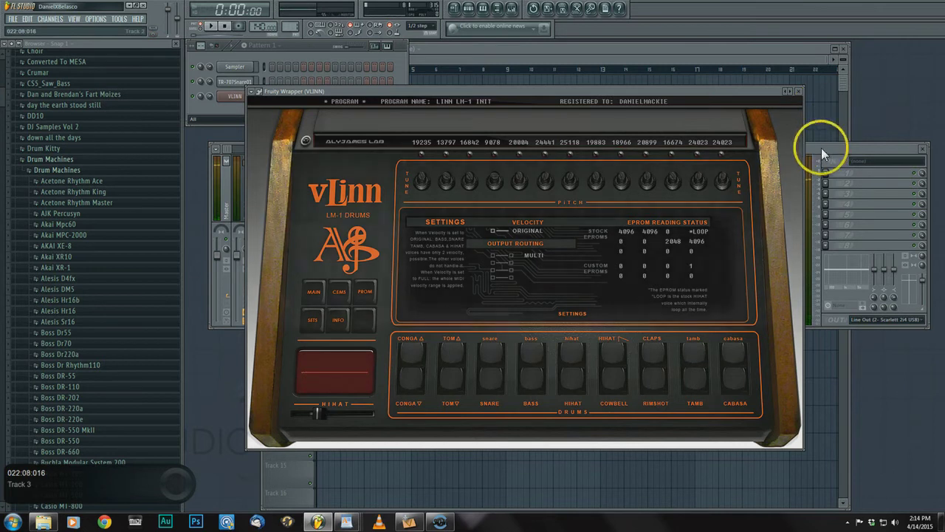
# Add Fruity Reeverb 2 to mixer Insert 5 and load its Large Hall preset
pyautogui.click(828, 148)
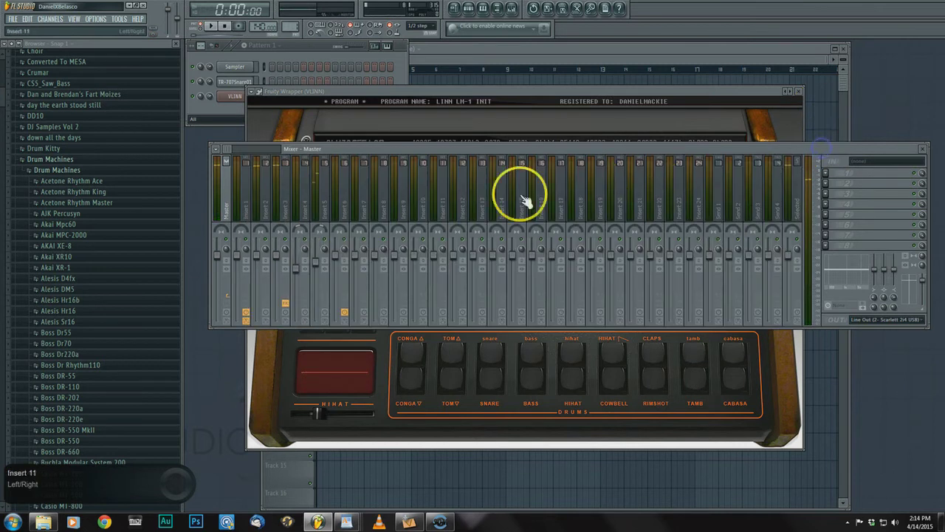
pyautogui.click(326, 205)
pyautogui.click(827, 190)
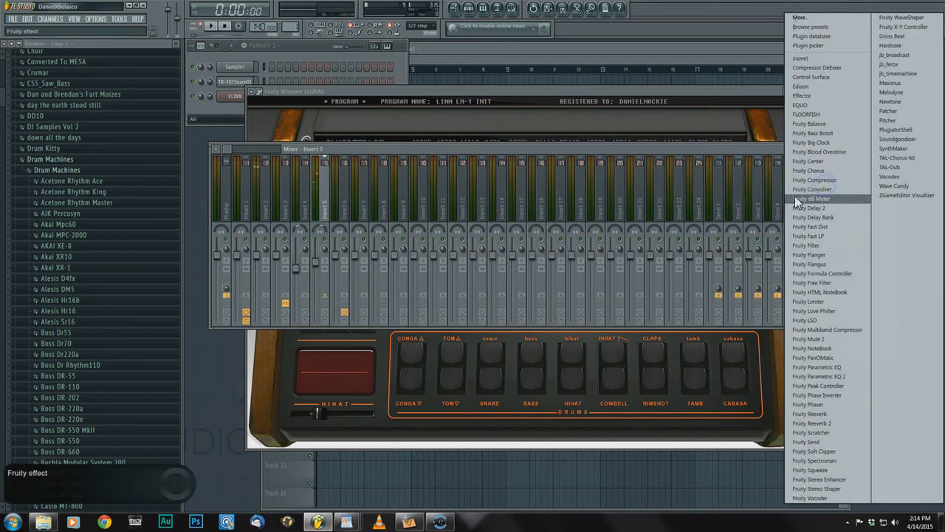
pyautogui.click(840, 422)
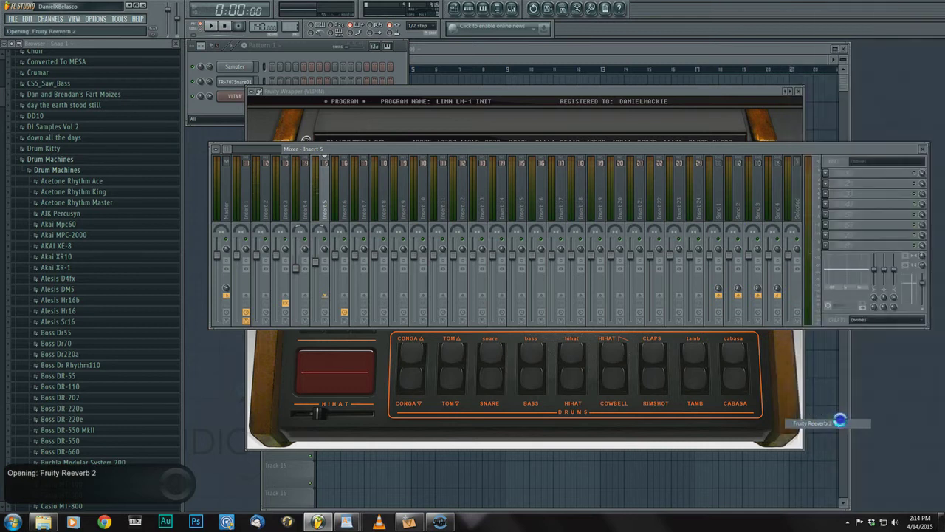
pyautogui.click(223, 134)
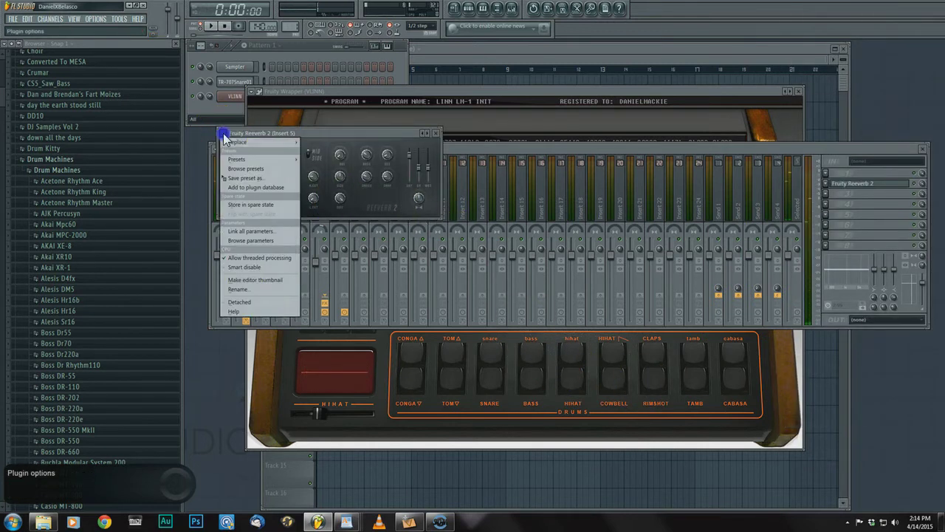
pyautogui.moveTo(233, 158)
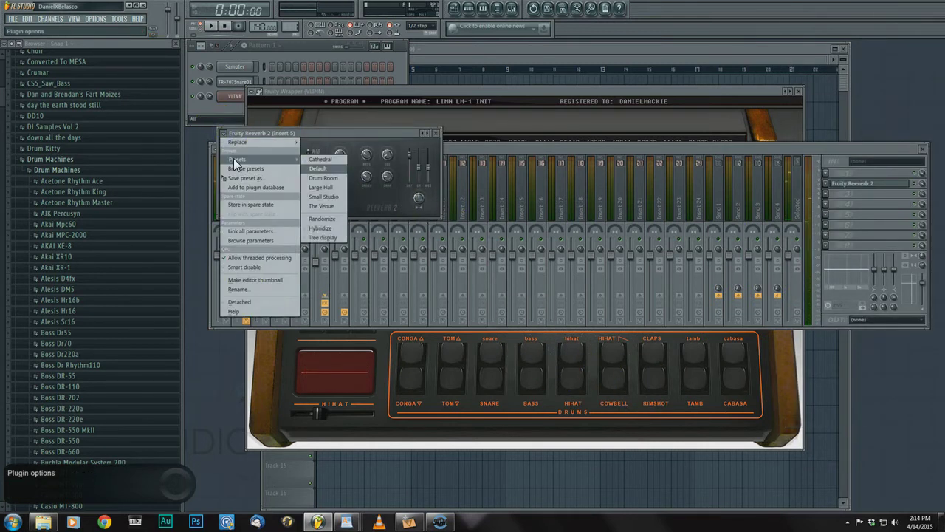
pyautogui.click(338, 187)
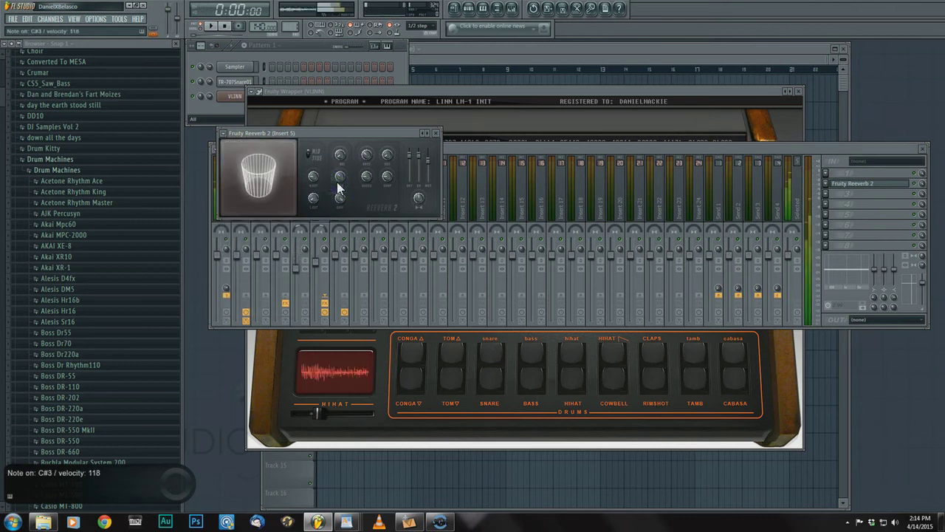
# Try the Small Studio preset in Insert 5's Fruity Reeverb 2 and return to the mixer
pyautogui.click(223, 134)
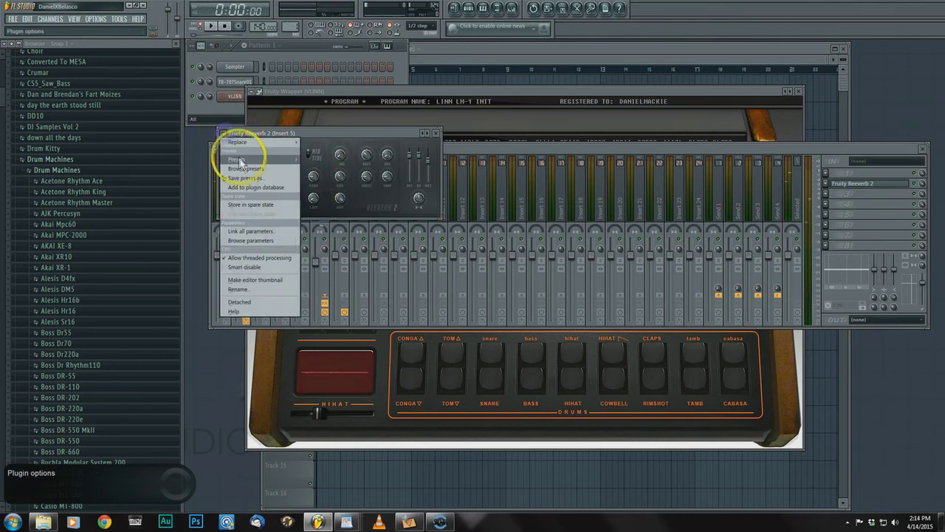
pyautogui.moveTo(251, 159)
pyautogui.click(325, 197)
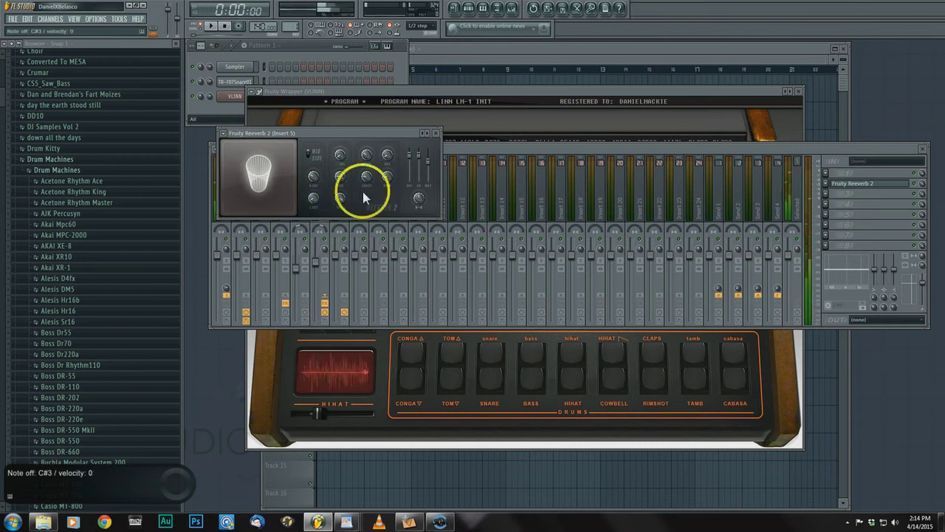
pyautogui.click(223, 134)
pyautogui.moveTo(241, 158)
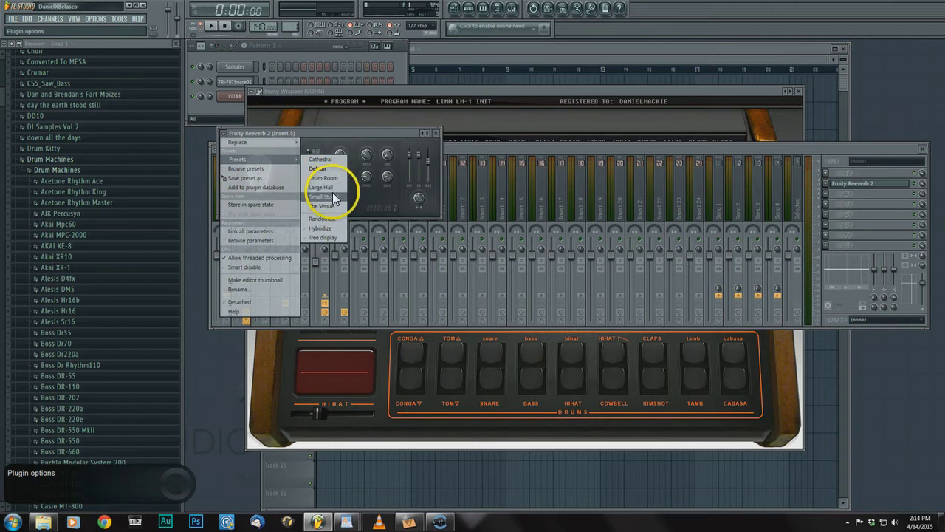
pyautogui.click(435, 134)
pyautogui.click(546, 146)
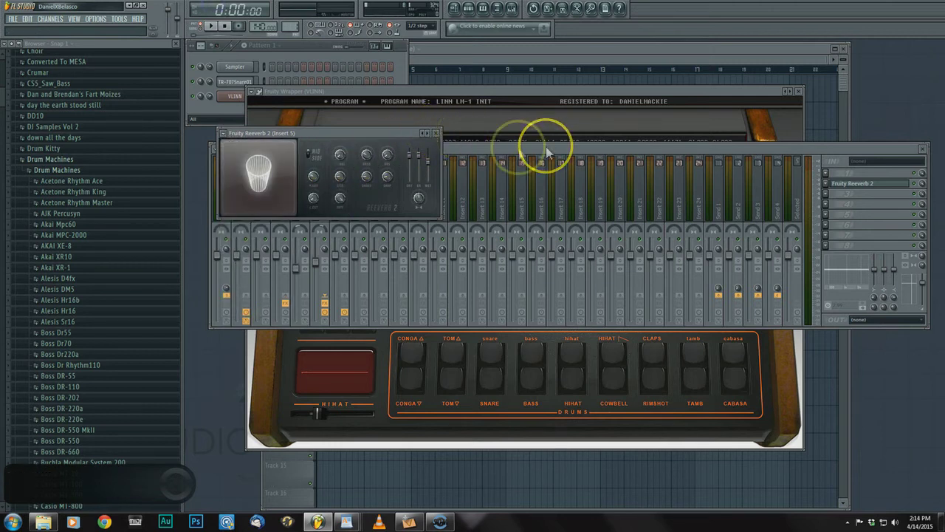
# Replace Insert 5's reverb with Fruity Reeverb, setting HighCut to 8.9 kHz and HighDamping to about 8.1 kHz, and lower the track's fader slightly
pyautogui.click(830, 191)
pyautogui.moveTo(830, 190)
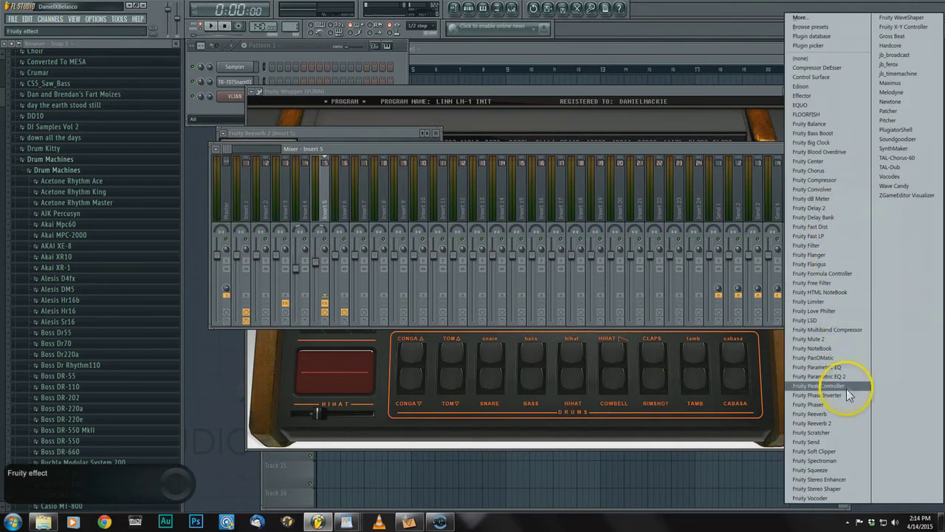
pyautogui.click(846, 413)
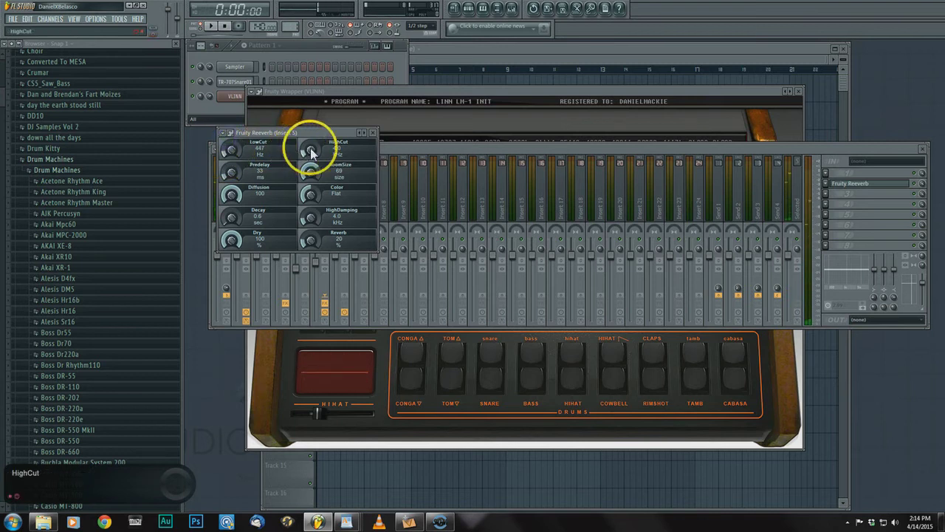
pyautogui.moveTo(310, 215); pyautogui.dragTo(315, 192)
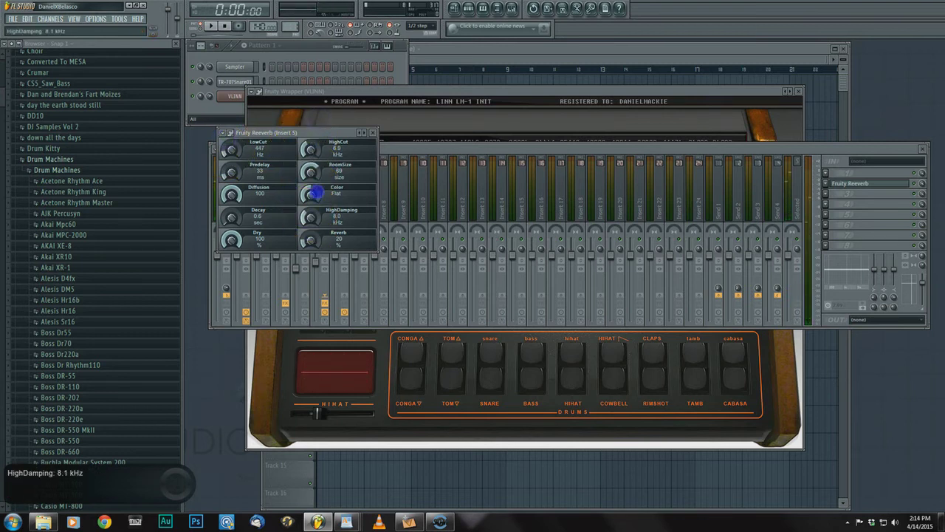
pyautogui.click(373, 134)
pyautogui.moveTo(319, 279); pyautogui.dragTo(321, 272)
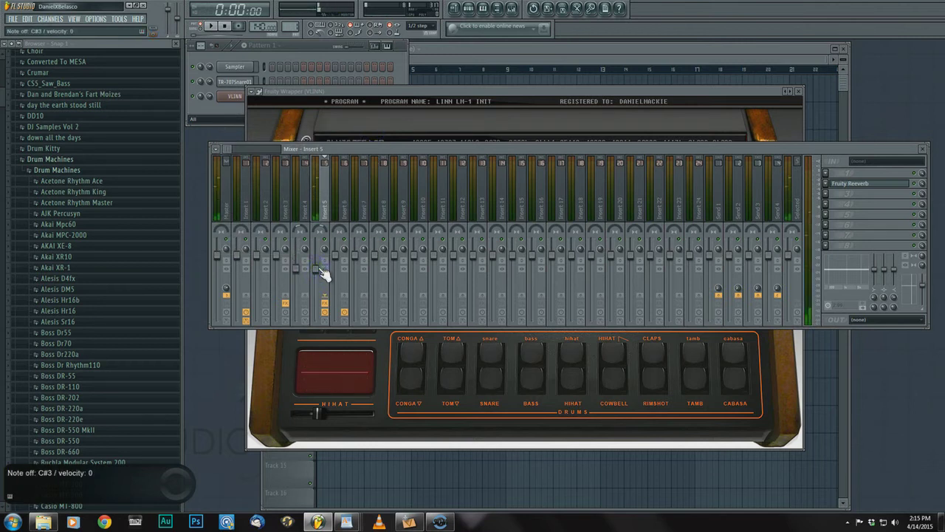
# Open the VLINN channel's piano roll and place C3 notes on all four beats of the first bar
pyautogui.click(244, 100)
pyautogui.rightClick(233, 97)
pyautogui.click(270, 96)
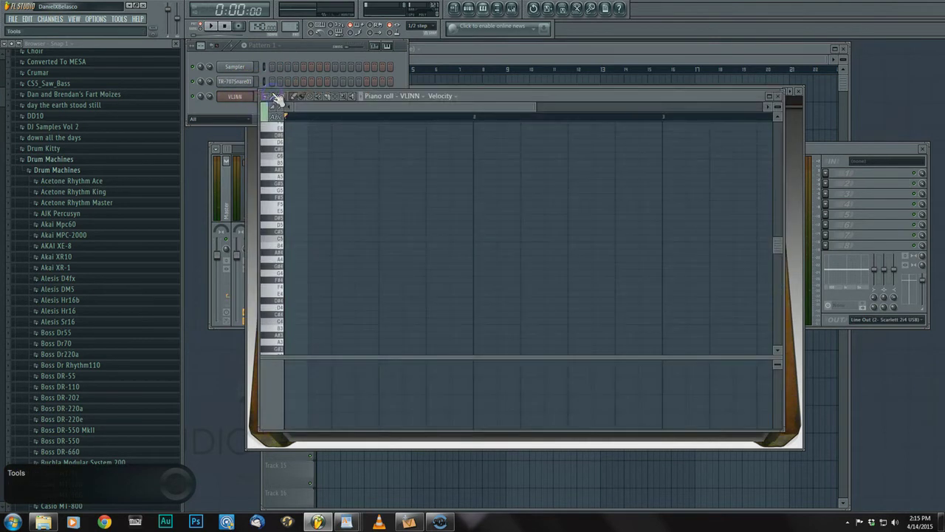
pyautogui.scroll(-4, 302, 274)
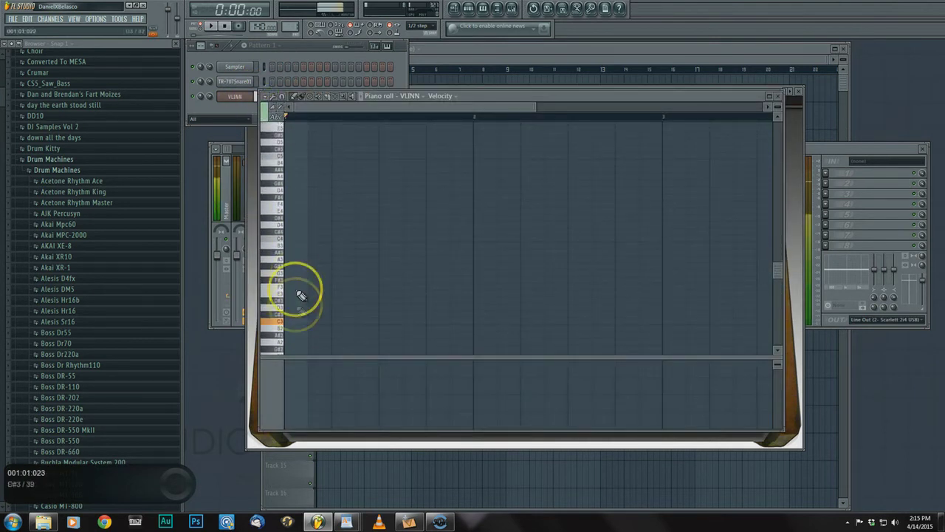
pyautogui.click(295, 320)
pyautogui.click(343, 320)
pyautogui.click(390, 321)
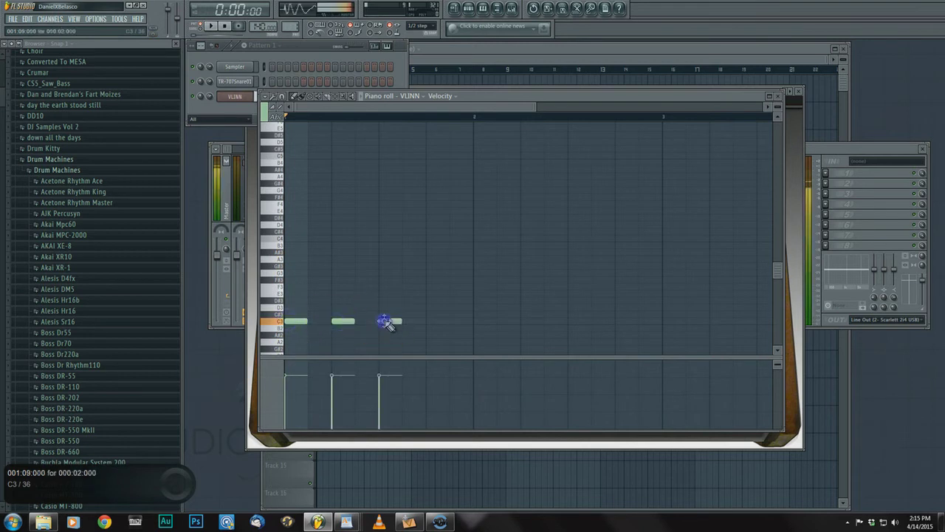
pyautogui.click(434, 323)
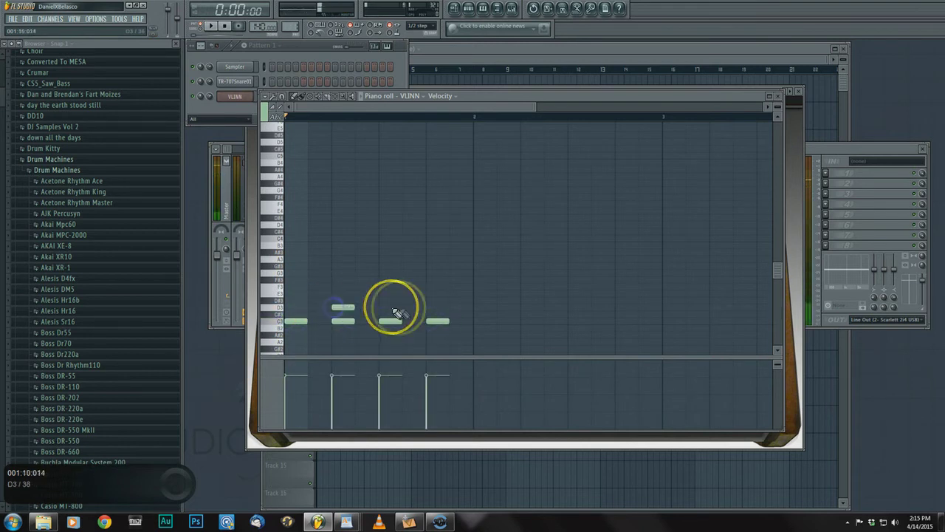
# Fill the bar with D3 notes on beats two and four, a C#3 offbeat after beat three, and eight consecutive F#3 eighth notes
pyautogui.click(436, 308)
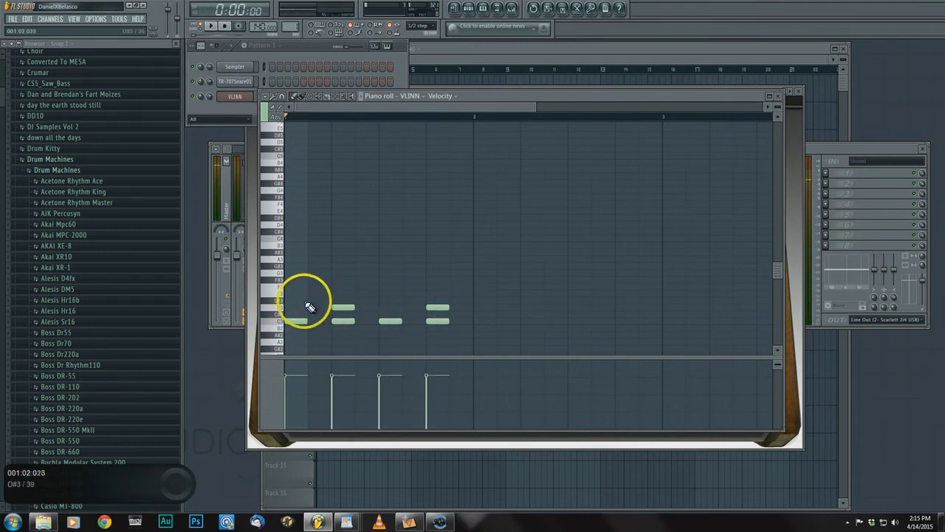
pyautogui.click(404, 314)
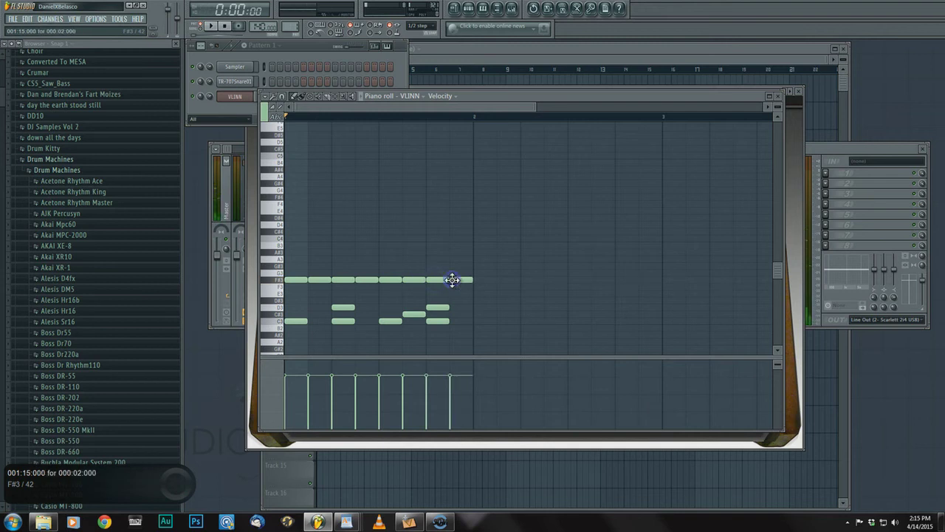
# Lower the velocity of every second F#3 note, and set the tempo to 122 BPM while the pattern plays
pyautogui.moveTo(294, 264); pyautogui.dragTo(488, 280)
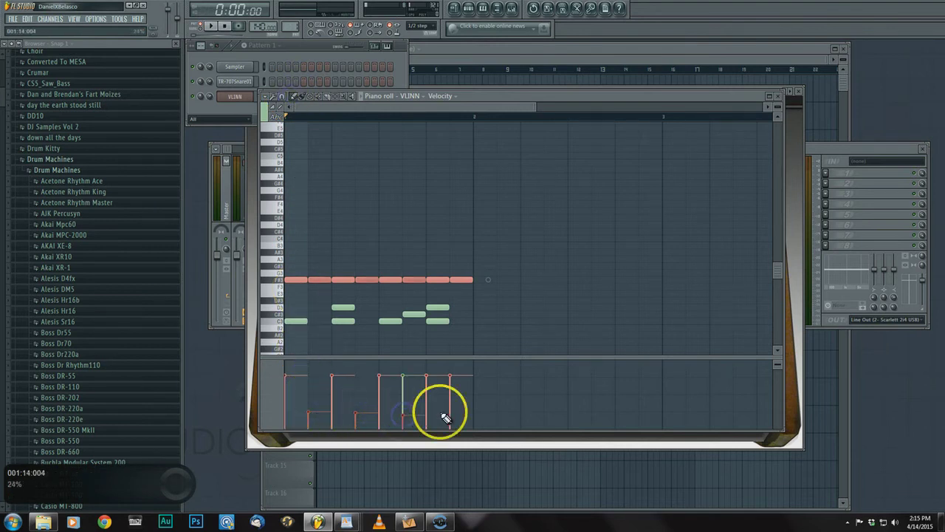
pyautogui.press('space')
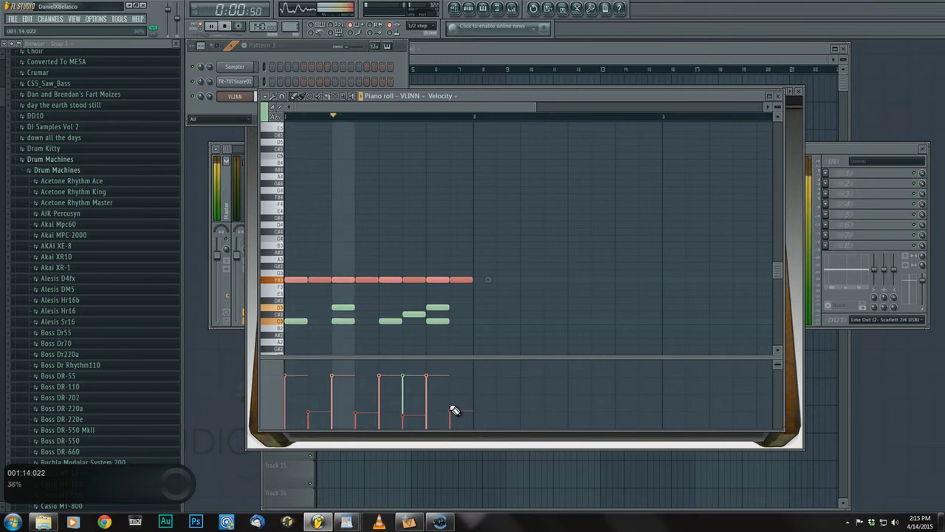
pyautogui.click(447, 381)
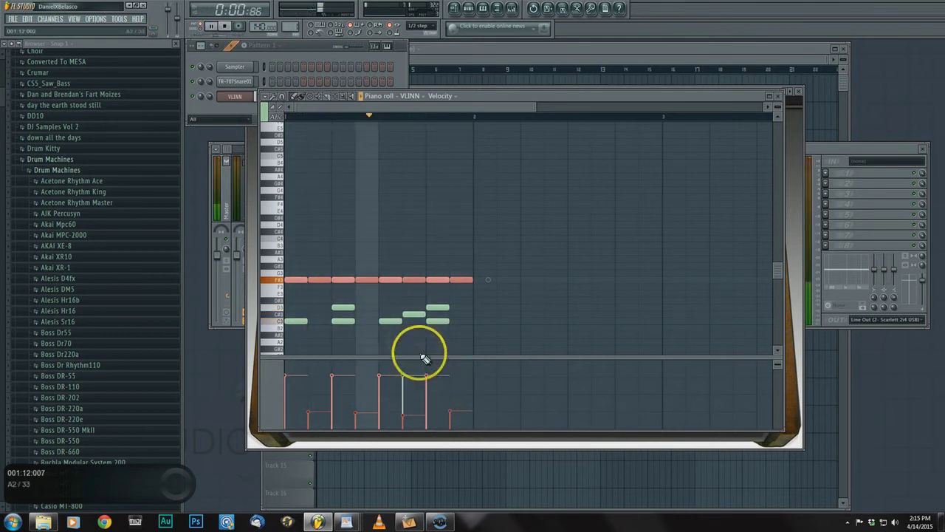
pyautogui.moveTo(264, 26); pyautogui.dragTo(259, 60)
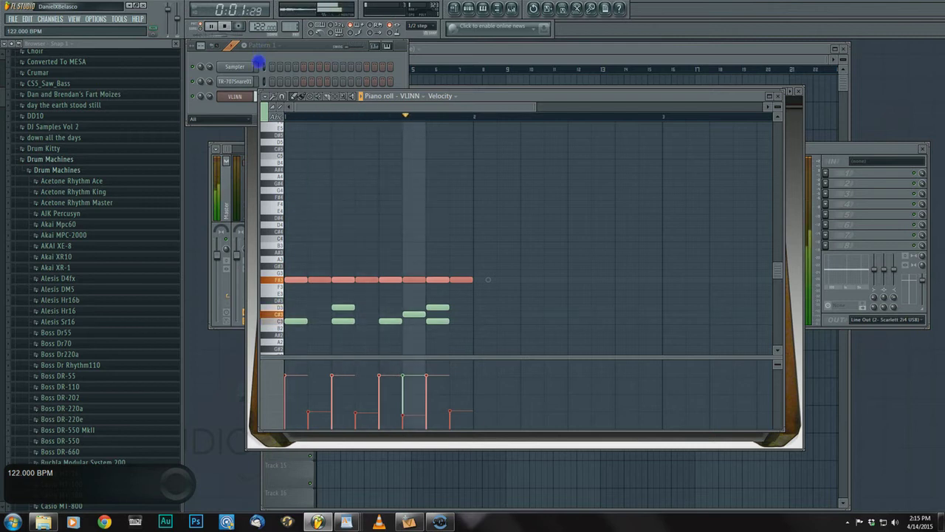
# Set Insert 3's Fruity Reeverb to 14% reverb and a HighCut of 8.0 kHz
pyautogui.click(812, 146)
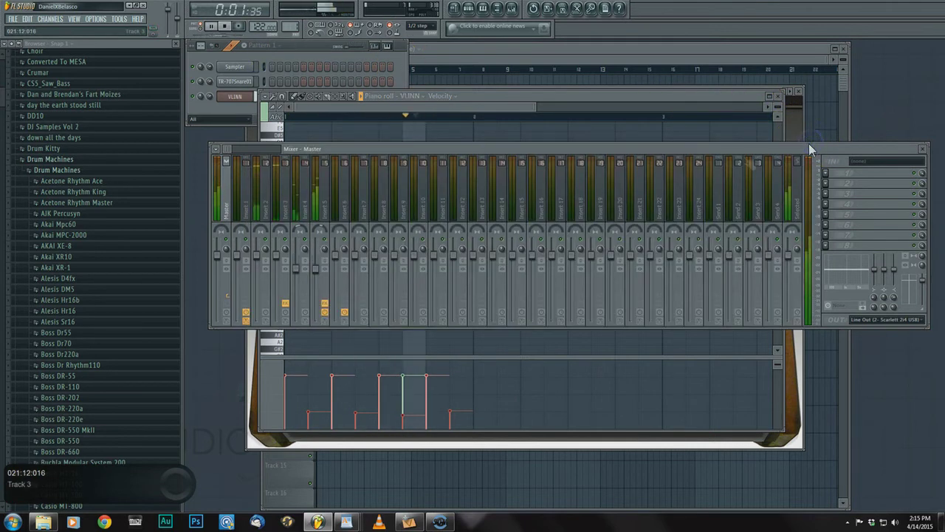
pyautogui.click(365, 113)
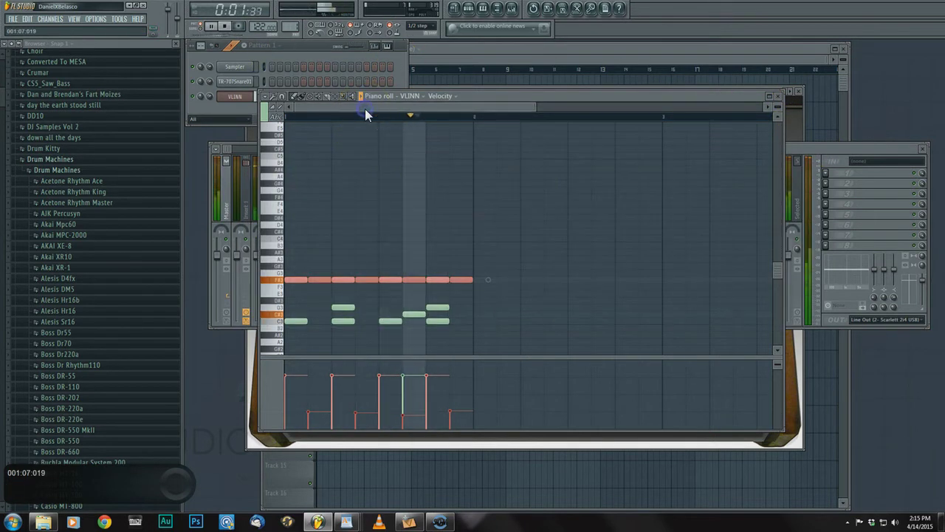
pyautogui.click(225, 155)
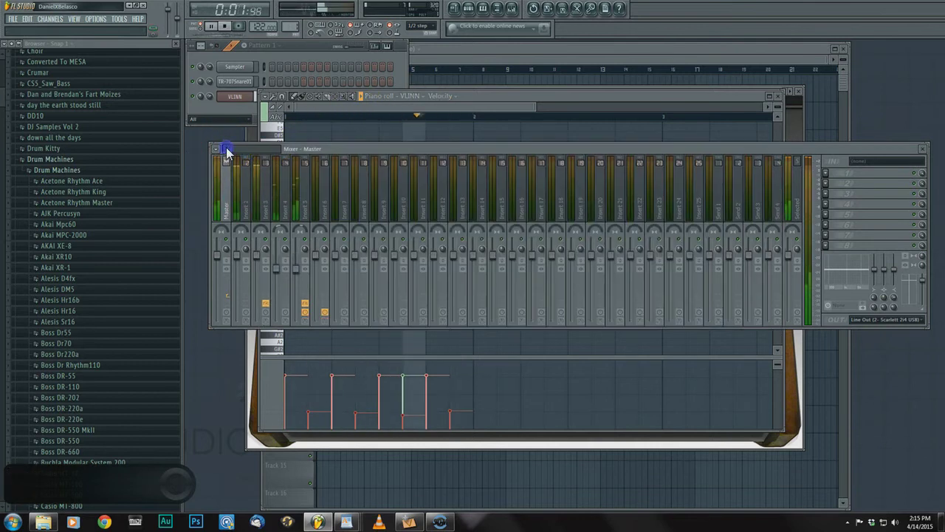
pyautogui.click(264, 201)
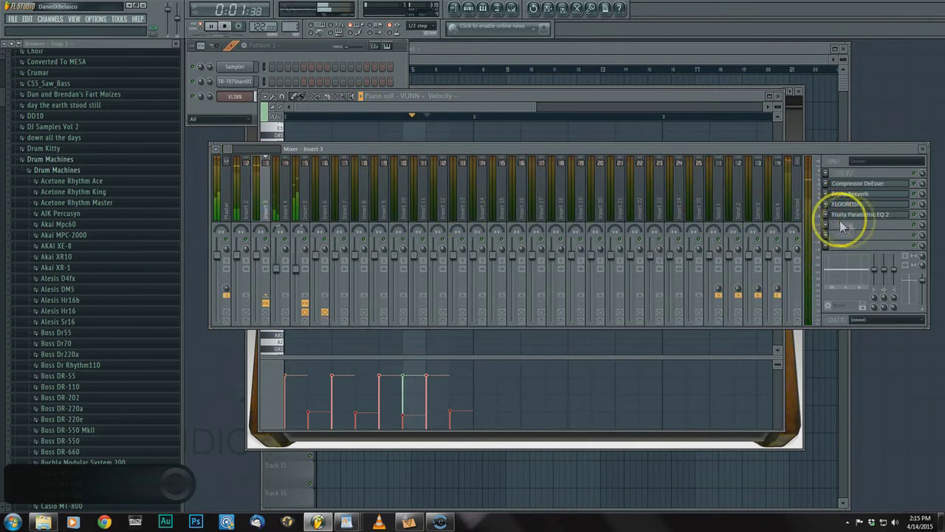
pyautogui.click(861, 195)
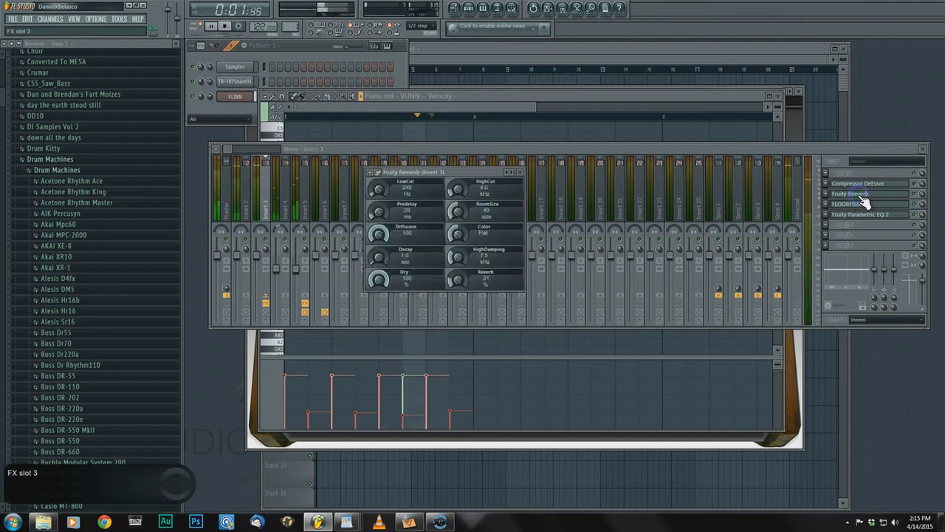
pyautogui.moveTo(455, 281); pyautogui.dragTo(458, 288)
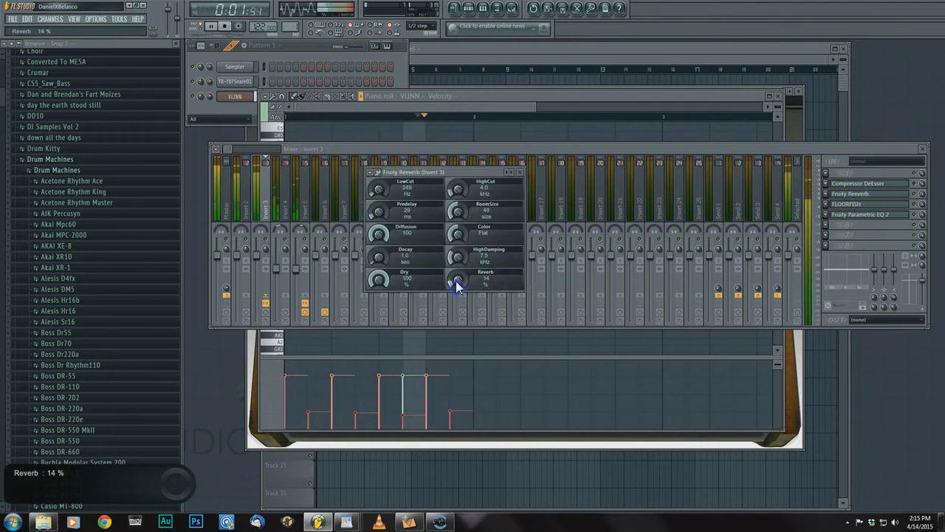
pyautogui.moveTo(458, 190); pyautogui.dragTo(464, 161)
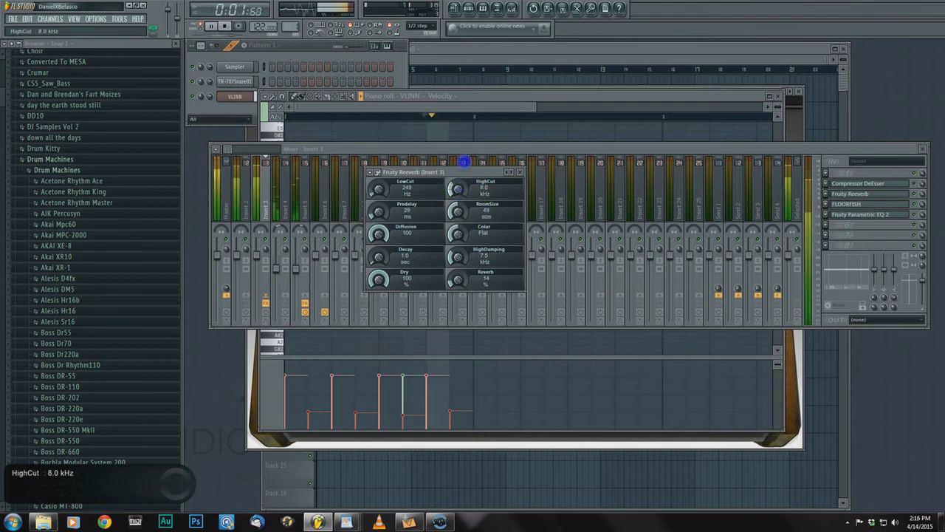
# Shorten Insert 3's reverb decay to 0.8 seconds and adjust the release of its FLOORFISH noise gate
pyautogui.moveTo(378, 255); pyautogui.dragTo(378, 260)
pyautogui.click(846, 205)
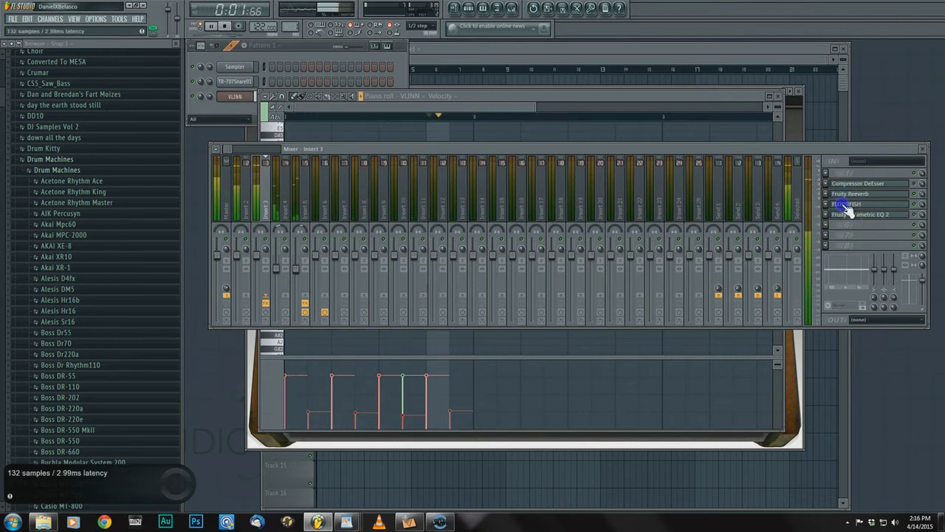
pyautogui.click(400, 273)
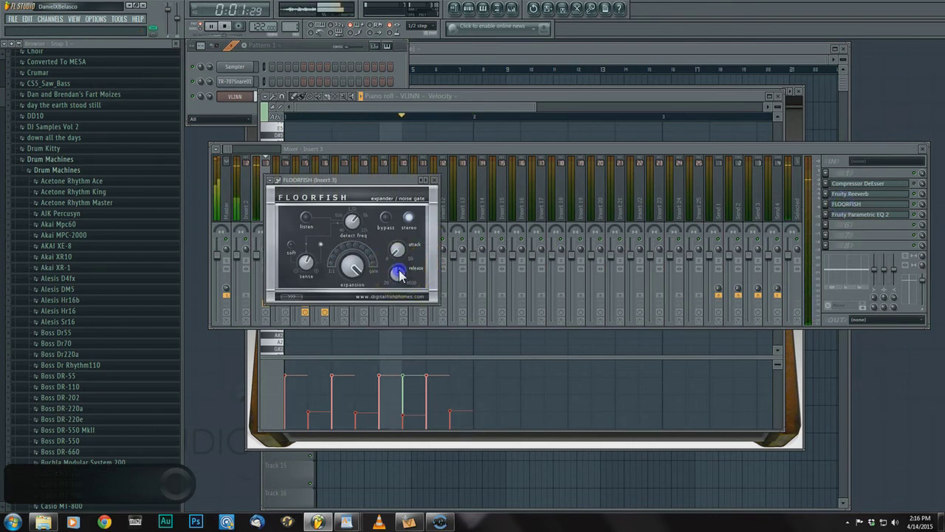
pyautogui.click(434, 180)
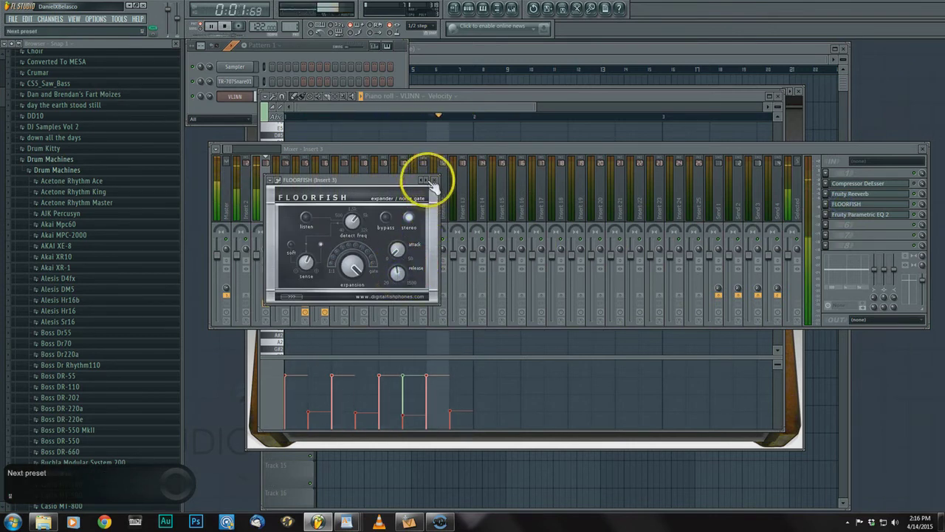
# Set Insert 3's Fruity Reeverb to a 31 ms predelay and a room size of 73
pyautogui.click(865, 213)
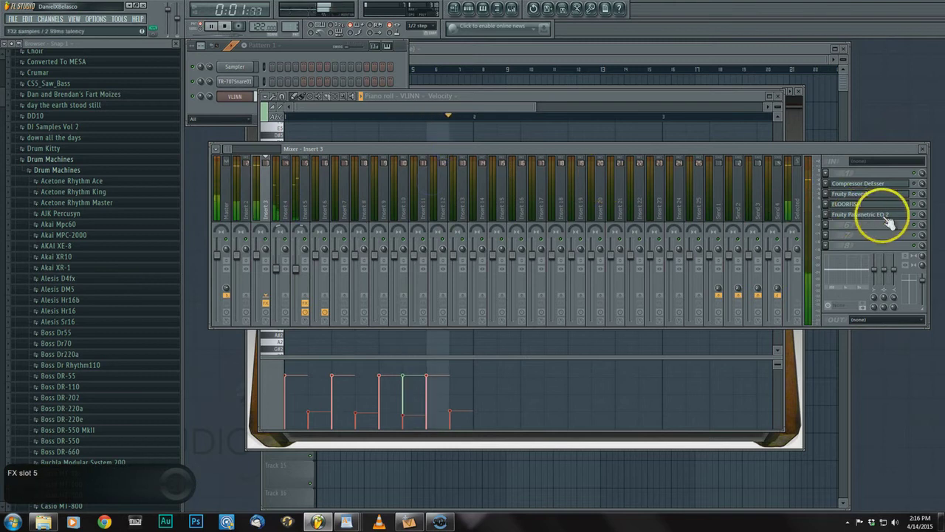
pyautogui.click(886, 195)
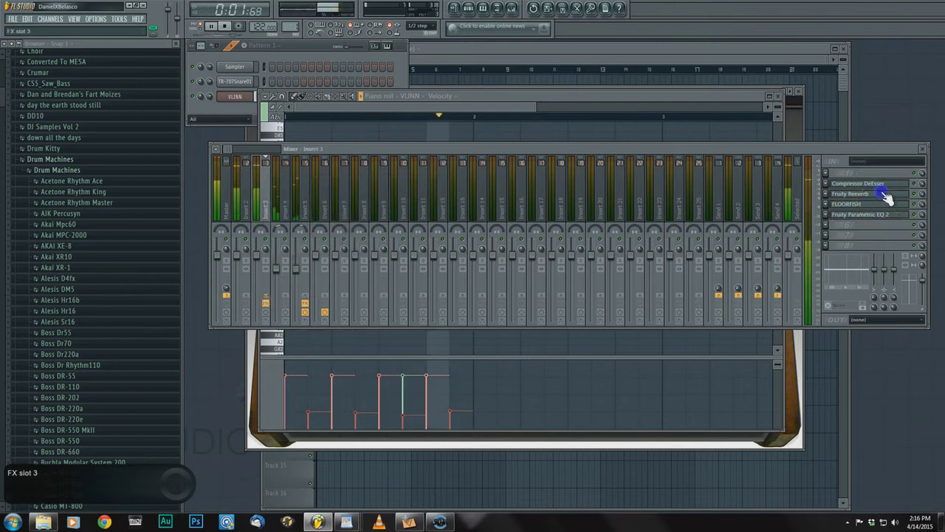
pyautogui.moveTo(374, 214)
pyautogui.mouseDown()
pyautogui.moveTo(374, 201)
pyautogui.moveTo(375, 219)
pyautogui.mouseUp()
pyautogui.moveTo(458, 212)
pyautogui.mouseDown()
pyautogui.moveTo(458, 187)
pyautogui.moveTo(458, 223)
pyautogui.moveTo(458, 212)
pyautogui.mouseUp()
pyautogui.click(458, 213)
pyautogui.click(381, 215)
pyautogui.moveTo(380, 216); pyautogui.dragTo(380, 216)
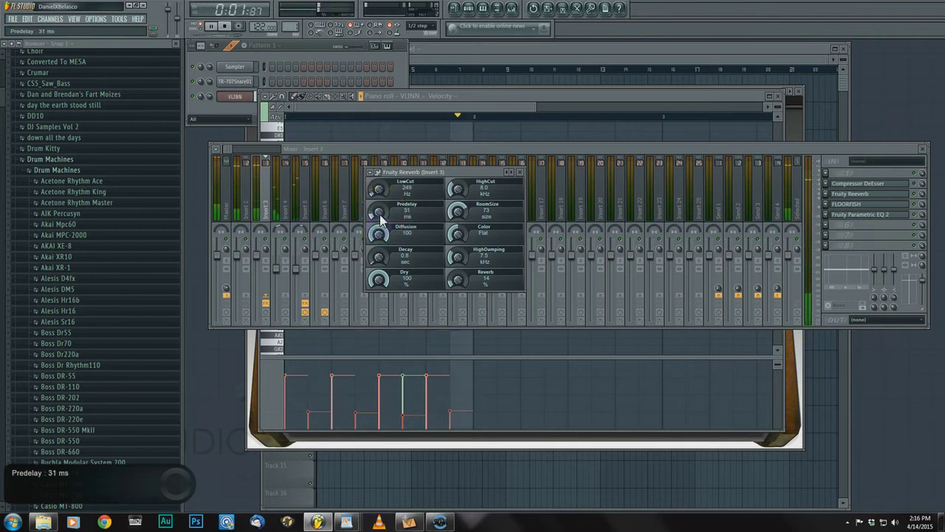
pyautogui.click(535, 151)
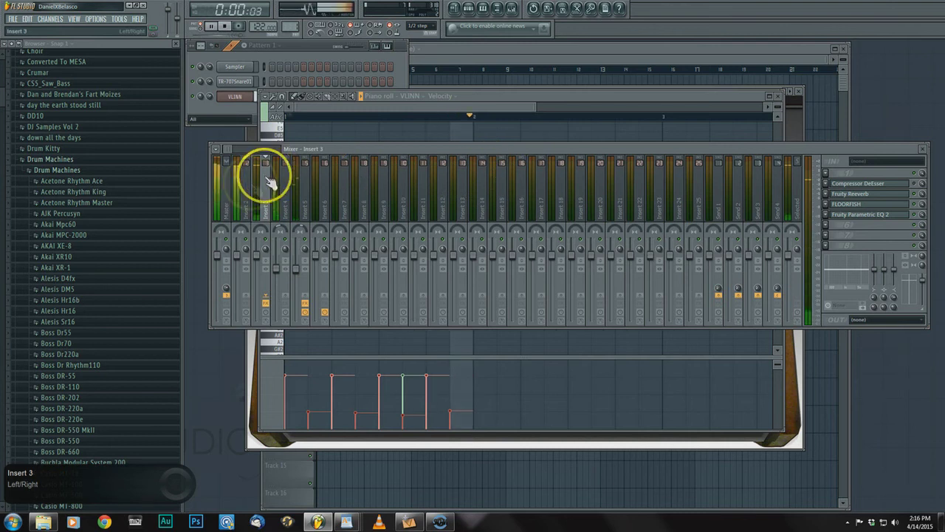
# Add Fruity Reeverb 2 to Insert 2 and load one of its presets
pyautogui.click(244, 192)
pyautogui.click(827, 182)
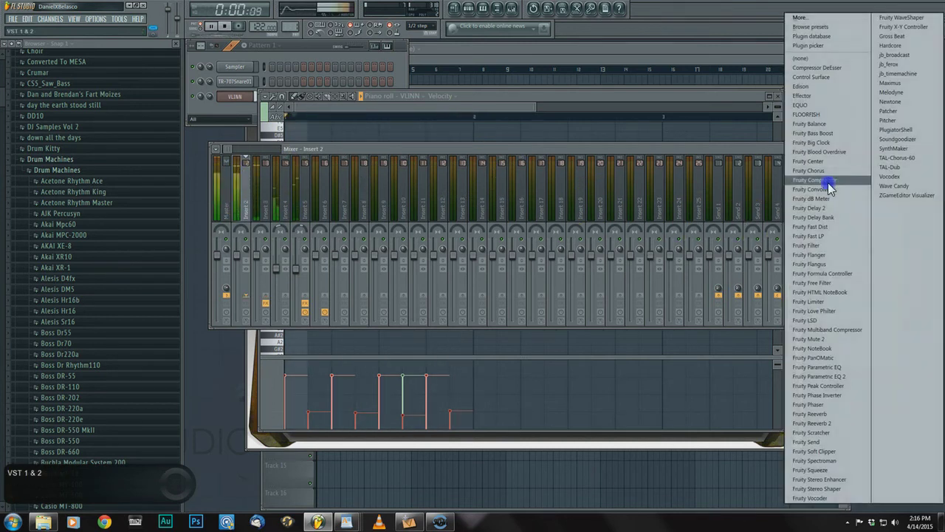
pyautogui.click(827, 423)
pyautogui.click(224, 133)
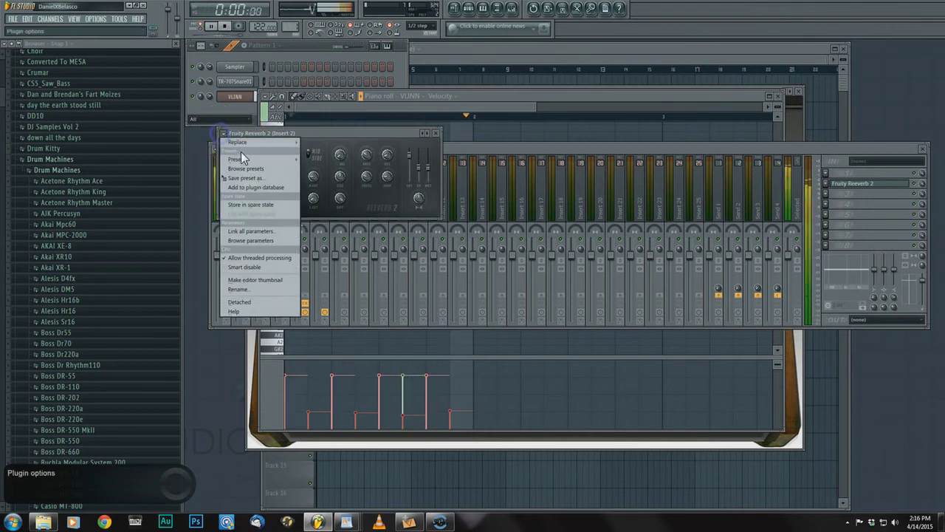
pyautogui.moveTo(243, 160)
pyautogui.click(328, 179)
# Adjust the Reeverb 2 room character on Insert 2 and set its wet level to 25%
pyautogui.moveTo(418, 158); pyautogui.dragTo(368, 161)
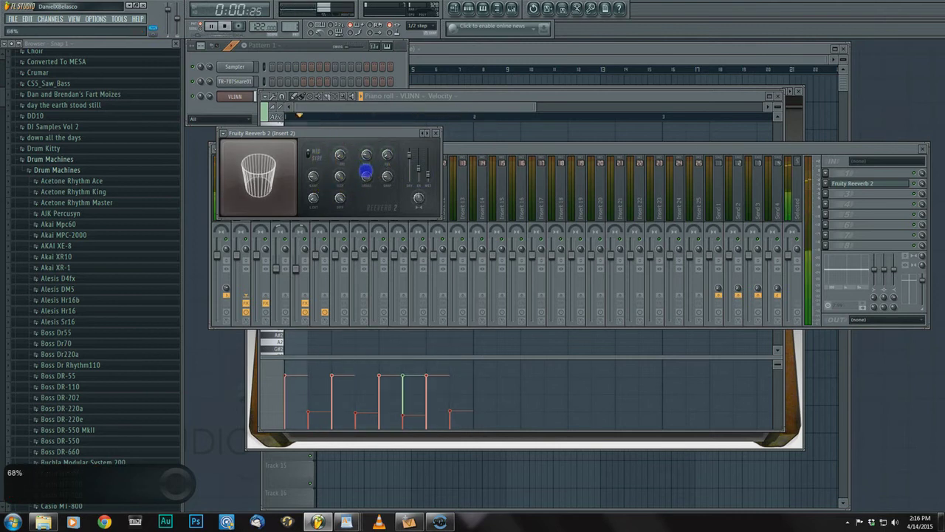
pyautogui.moveTo(342, 177); pyautogui.dragTo(345, 165)
pyautogui.click(424, 175)
pyautogui.moveTo(425, 175)
pyautogui.mouseDown()
pyautogui.moveTo(426, 186)
pyautogui.moveTo(422, 172)
pyautogui.moveTo(433, 184)
pyautogui.moveTo(436, 175)
pyautogui.mouseUp()
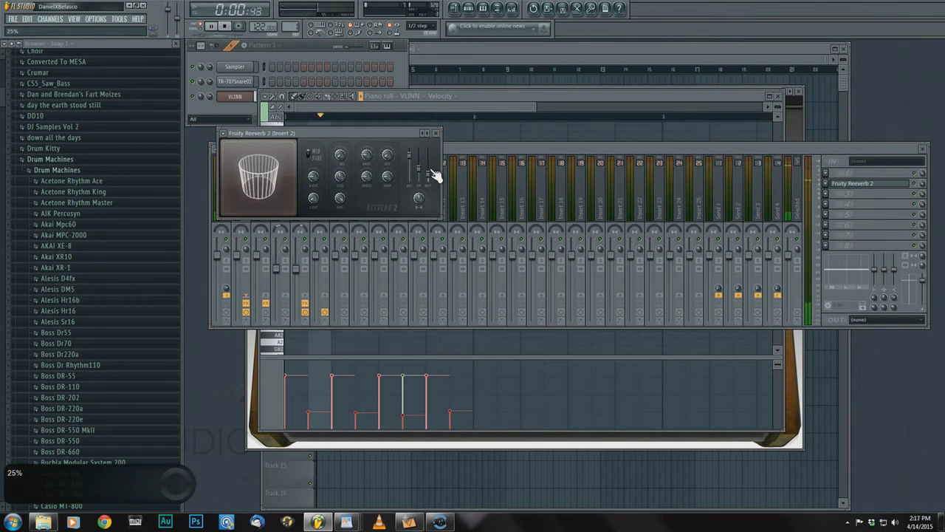
pyautogui.click(441, 165)
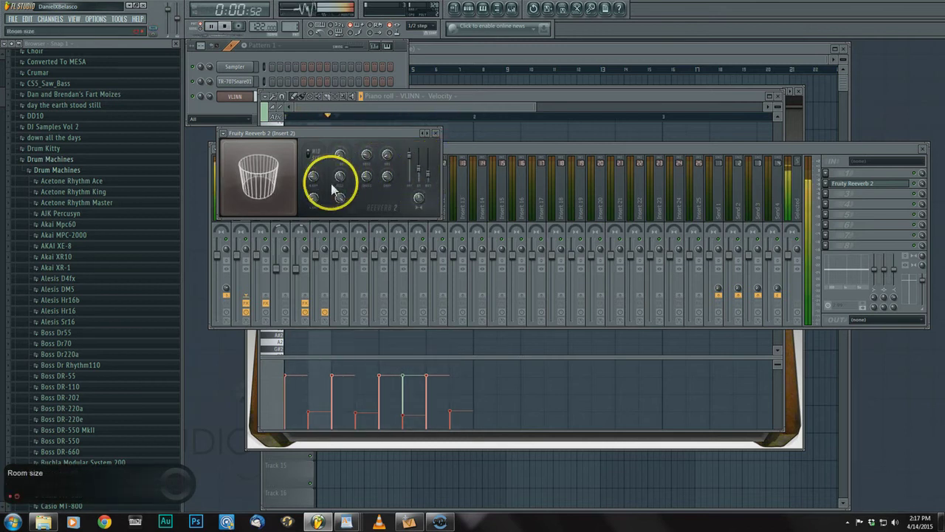
# Fine-tune the Reeverb 2 room size, set its high cut to 6.0 kHz, and lower the early reflections level
pyautogui.moveTo(340, 175); pyautogui.dragTo(340, 167)
pyautogui.moveTo(340, 156)
pyautogui.mouseDown()
pyautogui.moveTo(340, 144)
pyautogui.moveTo(386, 143)
pyautogui.moveTo(386, 173)
pyautogui.mouseUp()
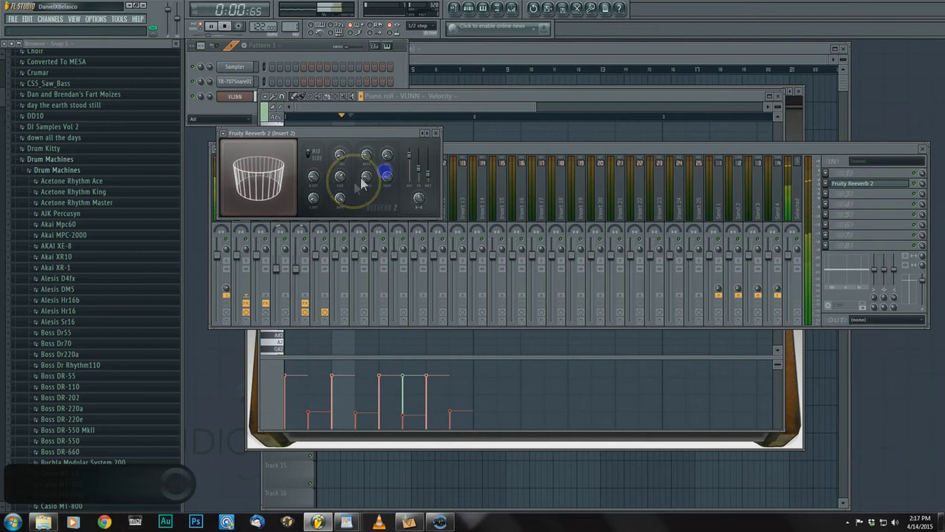
pyautogui.moveTo(340, 197)
pyautogui.mouseDown()
pyautogui.moveTo(313, 194)
pyautogui.moveTo(314, 185)
pyautogui.mouseUp()
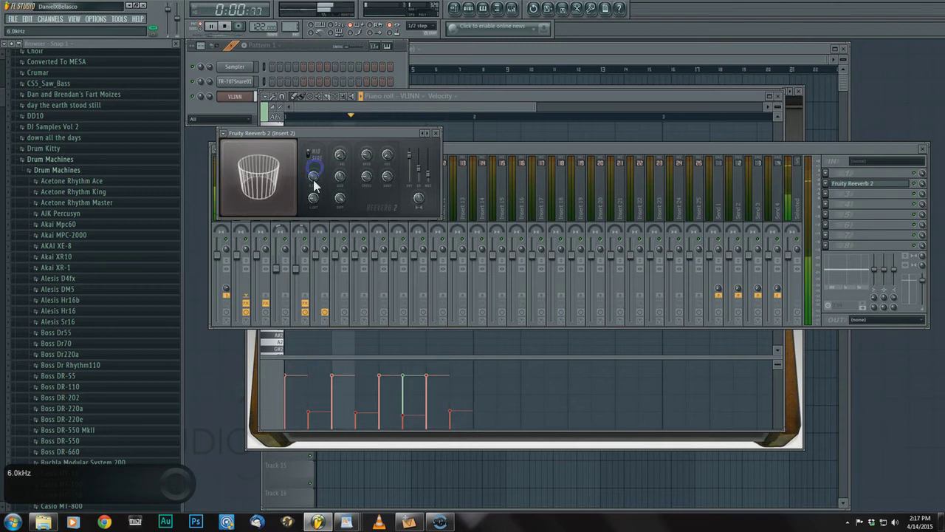
pyautogui.moveTo(422, 173); pyautogui.dragTo(421, 187)
pyautogui.click(455, 144)
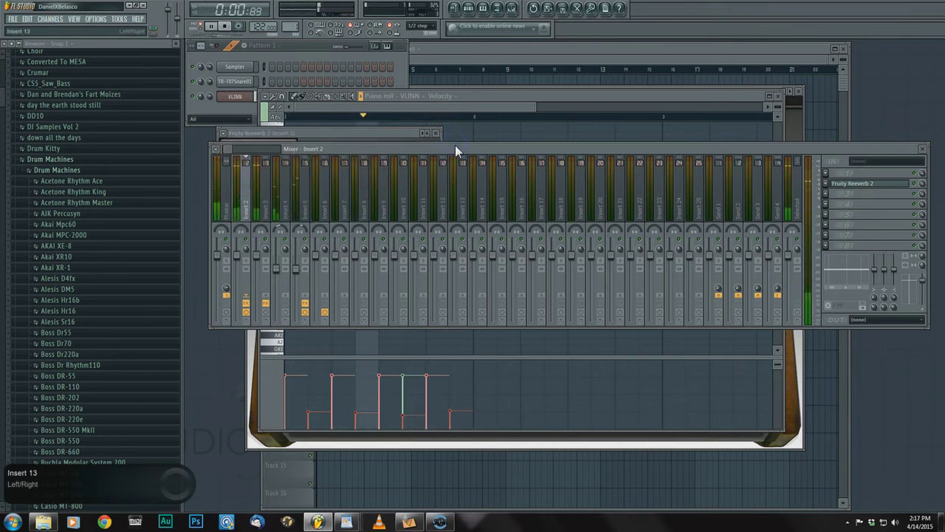
# Restart the pattern to listen to the beat with the new reverb on Insert 2
pyautogui.press('space')
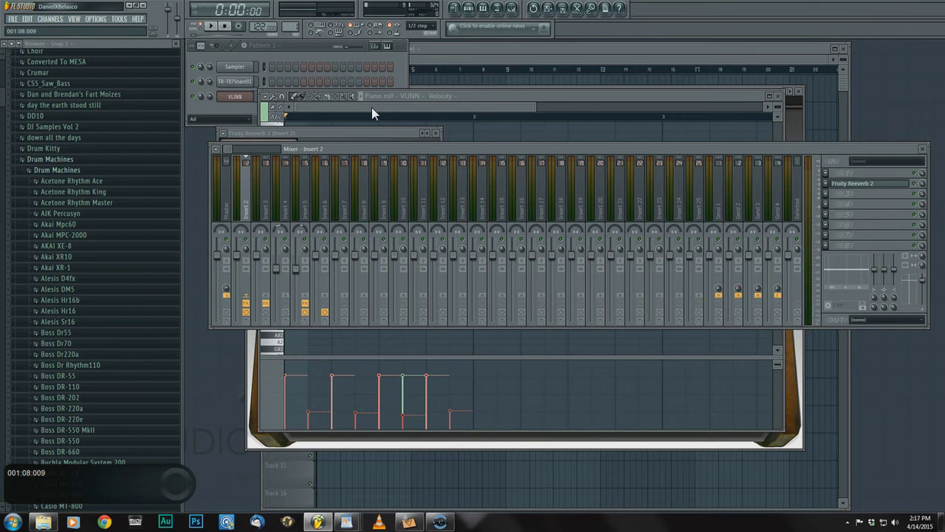
pyautogui.press('space')
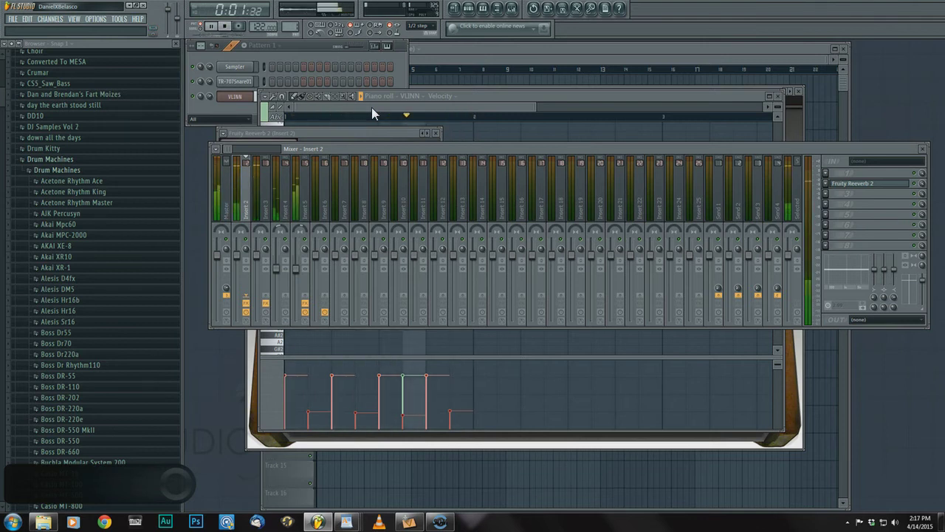
pyautogui.click(343, 107)
# Set the root note of the TR-707 snare channel to D#5 in its miscellaneous properties
pyautogui.click(252, 81)
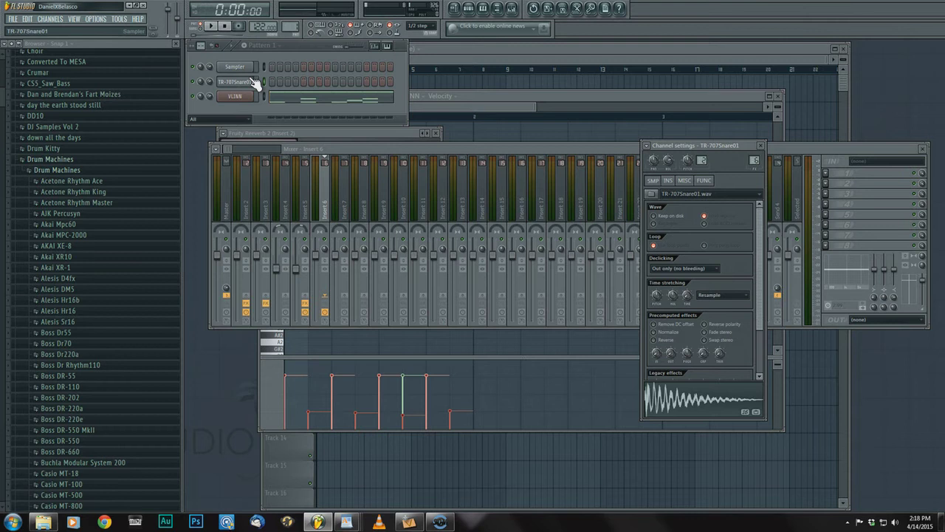
pyautogui.moveTo(252, 81); pyautogui.dragTo(273, 146)
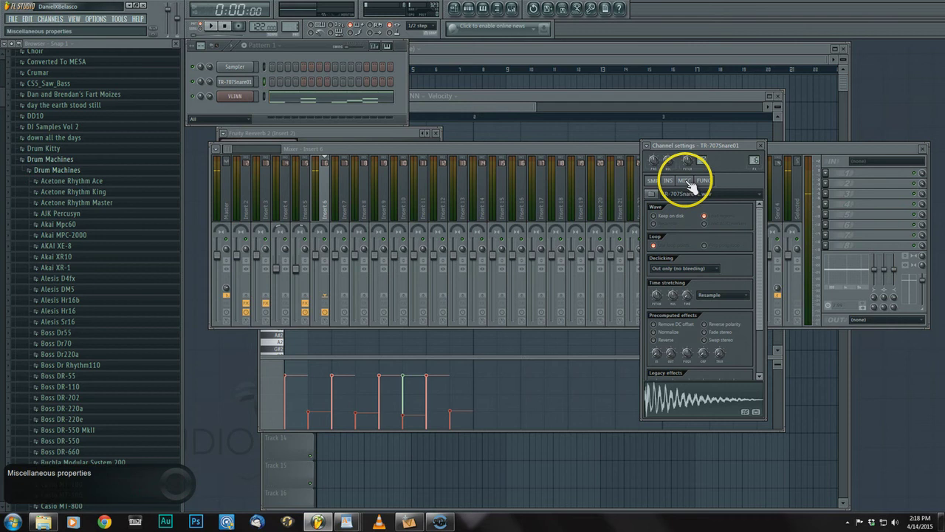
pyautogui.click(688, 182)
pyautogui.click(708, 308)
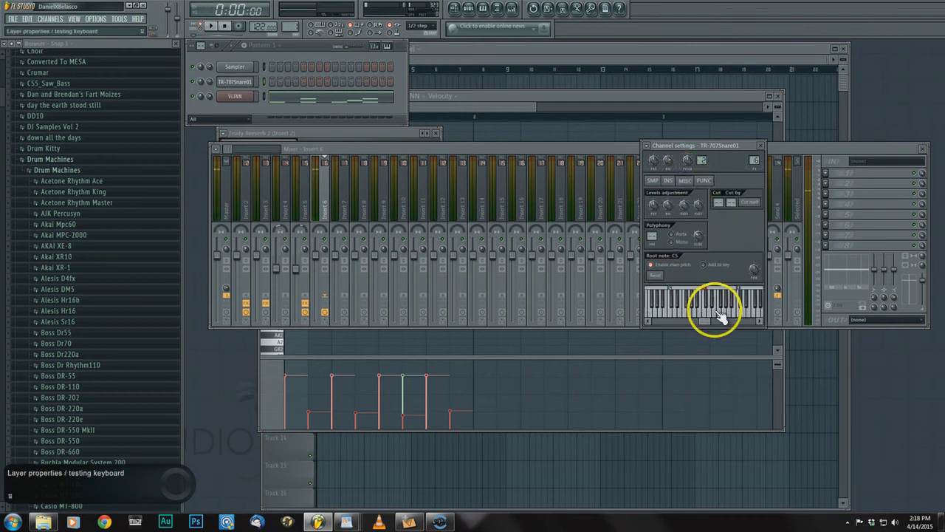
pyautogui.rightClick(719, 313)
pyautogui.click(719, 310)
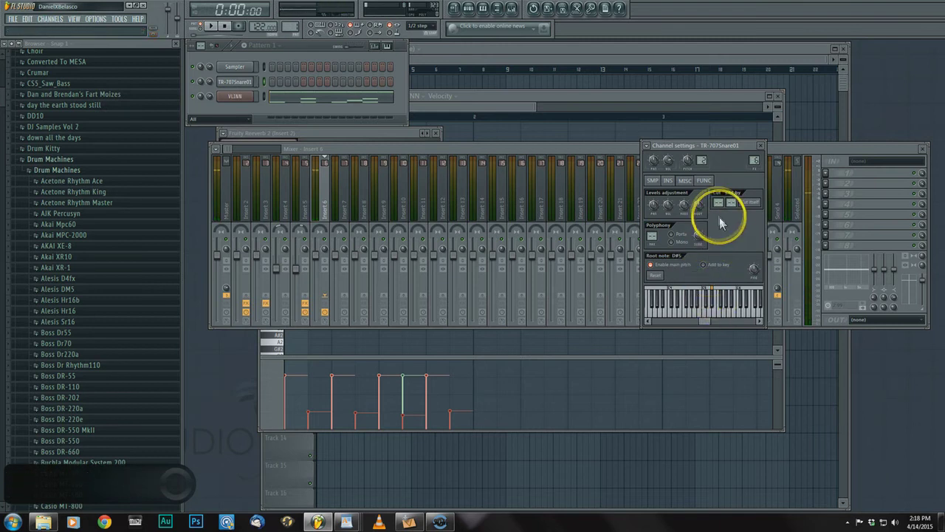
# Add Compressor DeEsser to Insert 6 and load its Medium (analog) preset
pyautogui.click(787, 149)
pyautogui.click(827, 183)
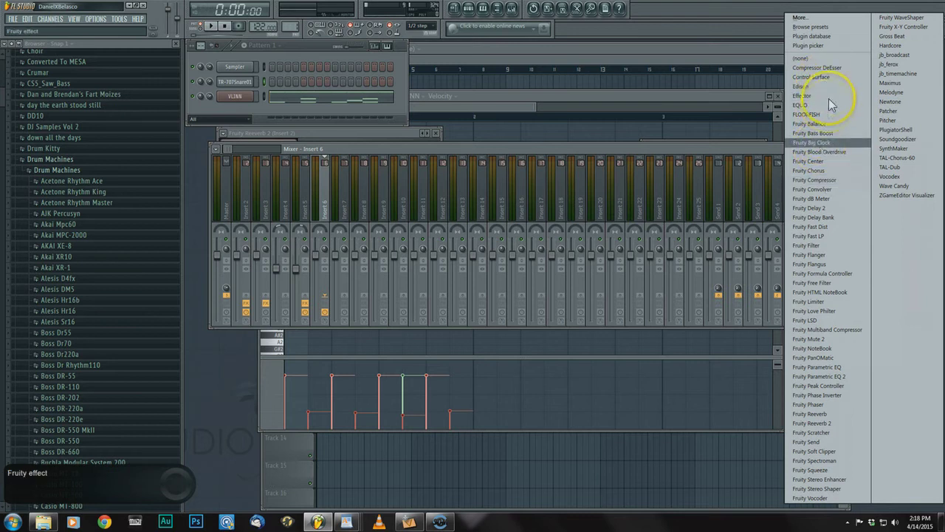
pyautogui.click(827, 68)
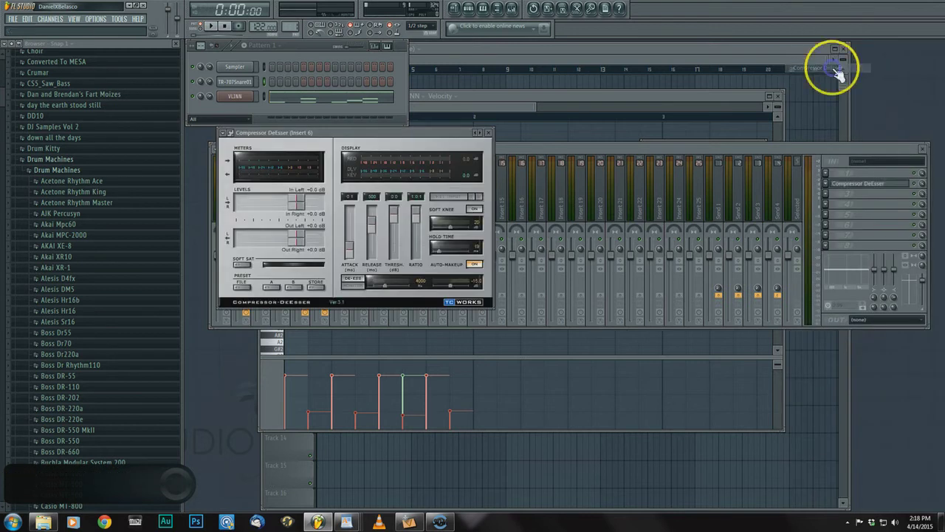
pyautogui.click(226, 134)
pyautogui.moveTo(238, 158)
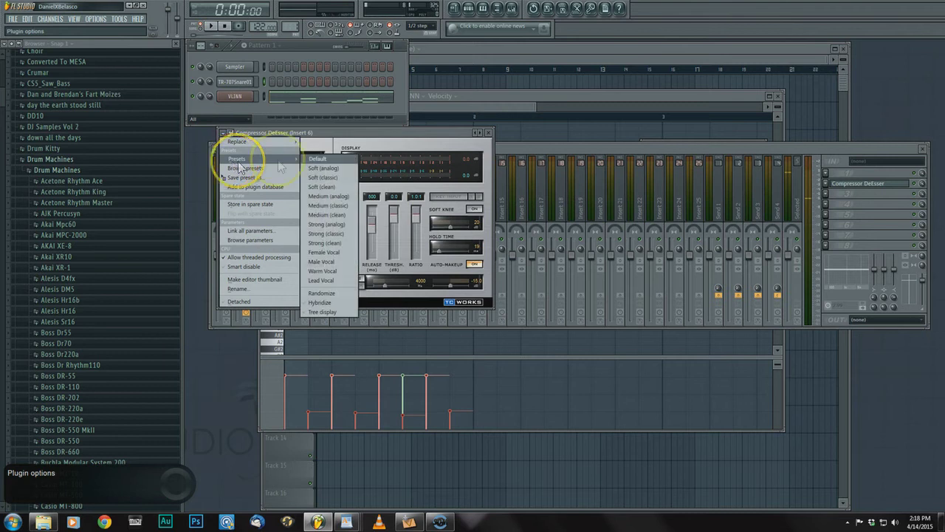
pyautogui.click(337, 198)
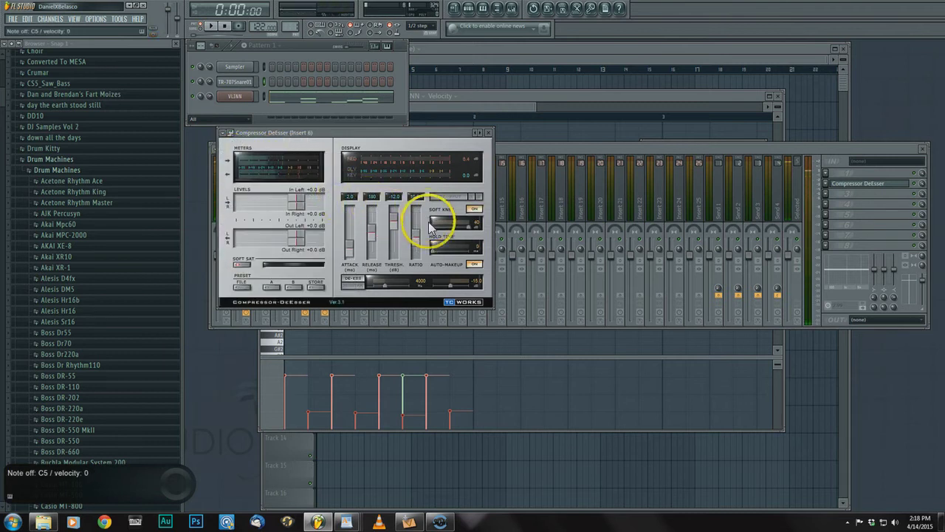
# Set the compressor's attack to 23.7 ms and slightly lower Insert 6's volume
pyautogui.moveTo(348, 248); pyautogui.dragTo(347, 241)
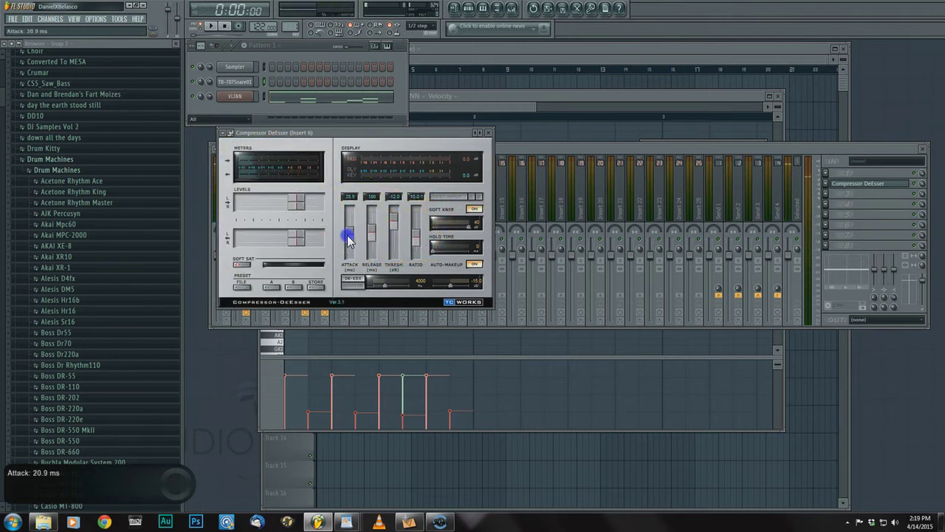
pyautogui.click(371, 232)
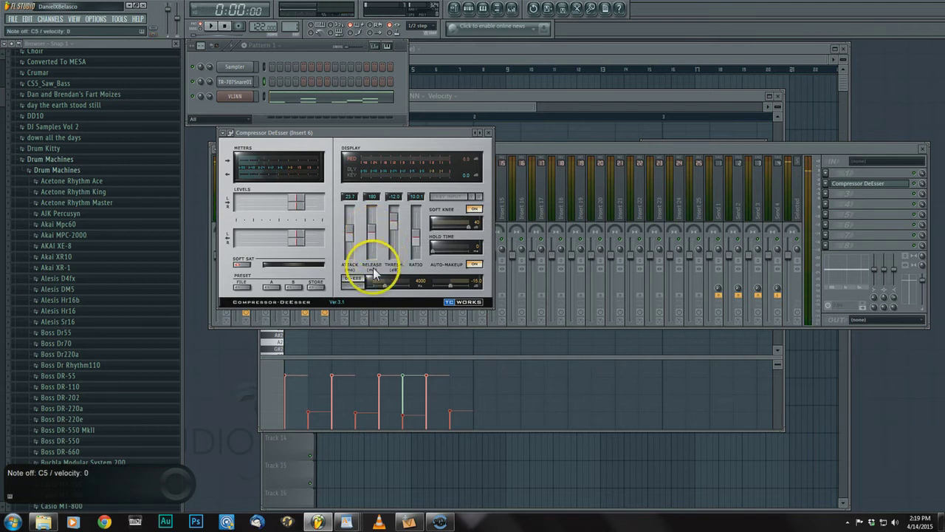
pyautogui.click(488, 133)
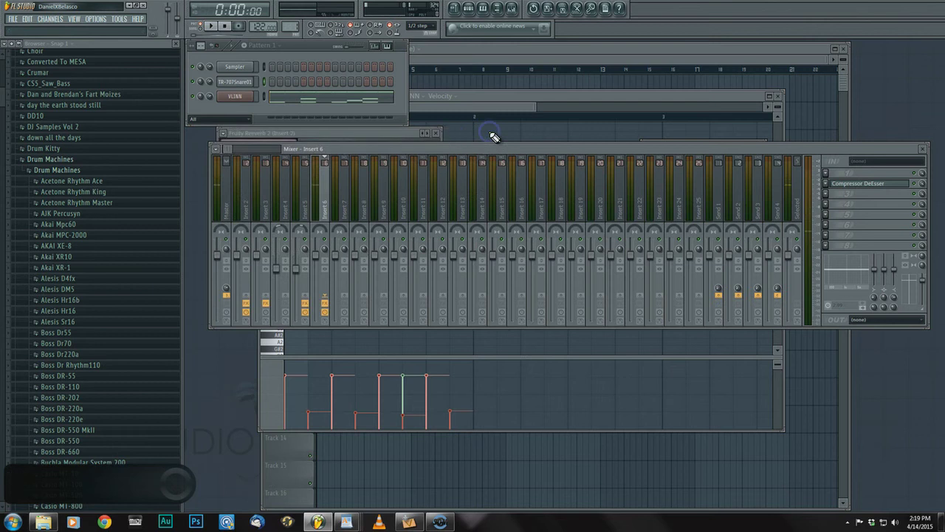
pyautogui.click(317, 258)
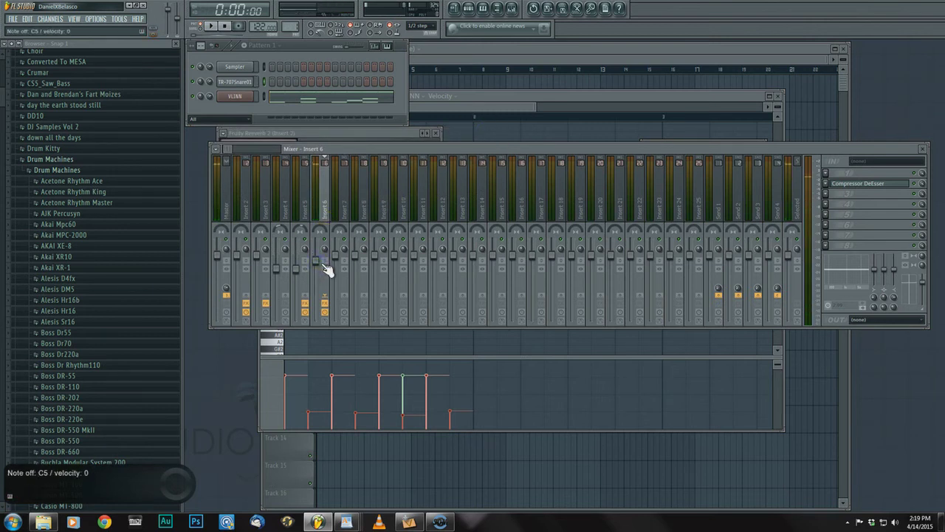
# Add Fruity Reeverb to Insert 6 with 0.8-second decay, 41 ms predelay, 238 Hz LowCut and 6.4 kHz HighCut
pyautogui.click(829, 194)
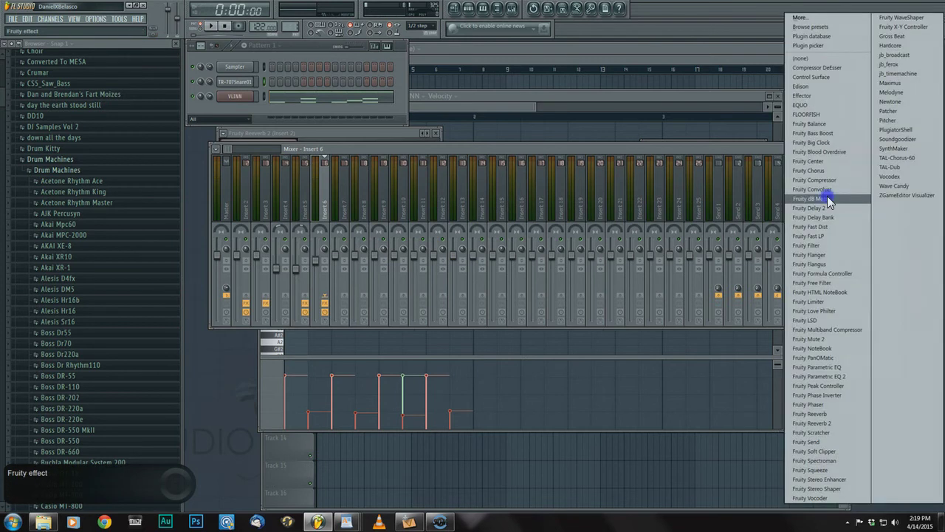
pyautogui.moveTo(827, 196); pyautogui.dragTo(841, 414)
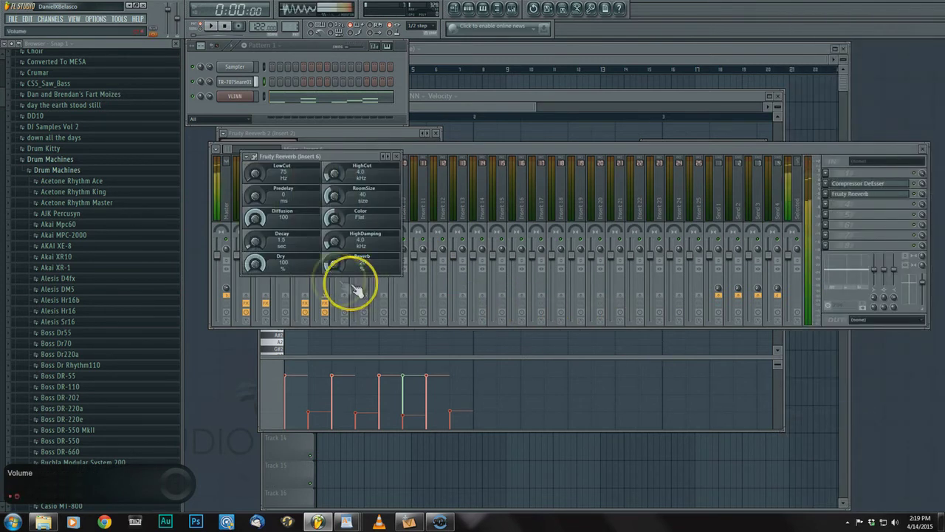
pyautogui.moveTo(255, 241); pyautogui.dragTo(255, 258)
pyautogui.moveTo(255, 196); pyautogui.dragTo(253, 184)
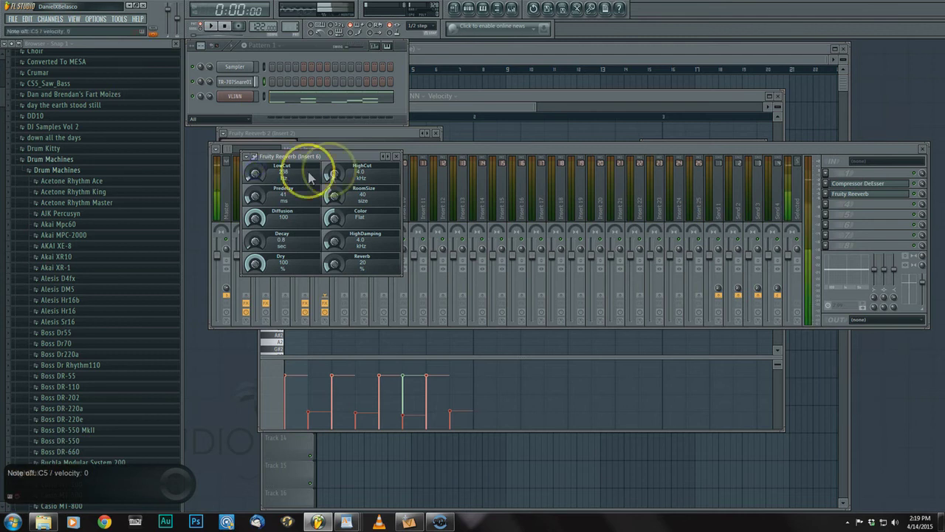
pyautogui.moveTo(333, 173); pyautogui.dragTo(331, 158)
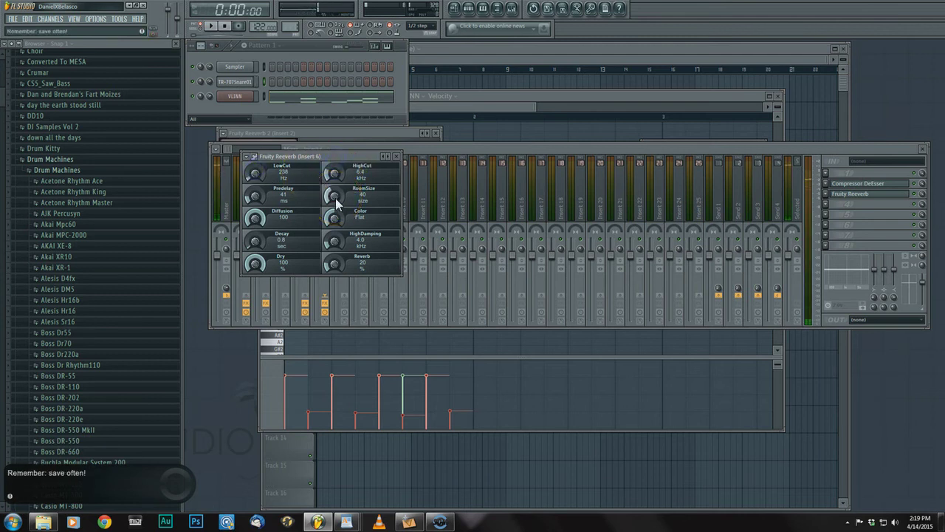
# Reduce Insert 6's reverb amount to 8% and its decay to 0.5 seconds
pyautogui.moveTo(336, 265); pyautogui.dragTo(334, 265)
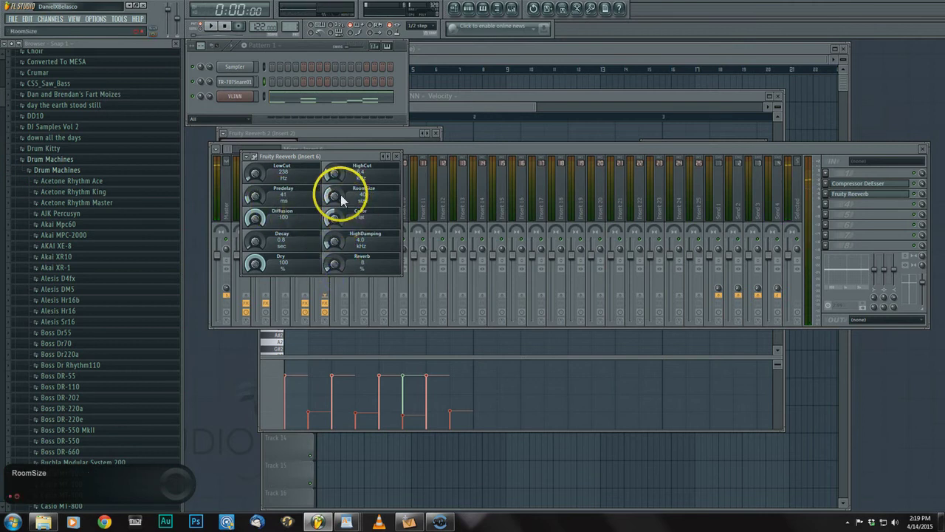
pyautogui.click(254, 241)
pyautogui.moveTo(253, 241); pyautogui.dragTo(253, 241)
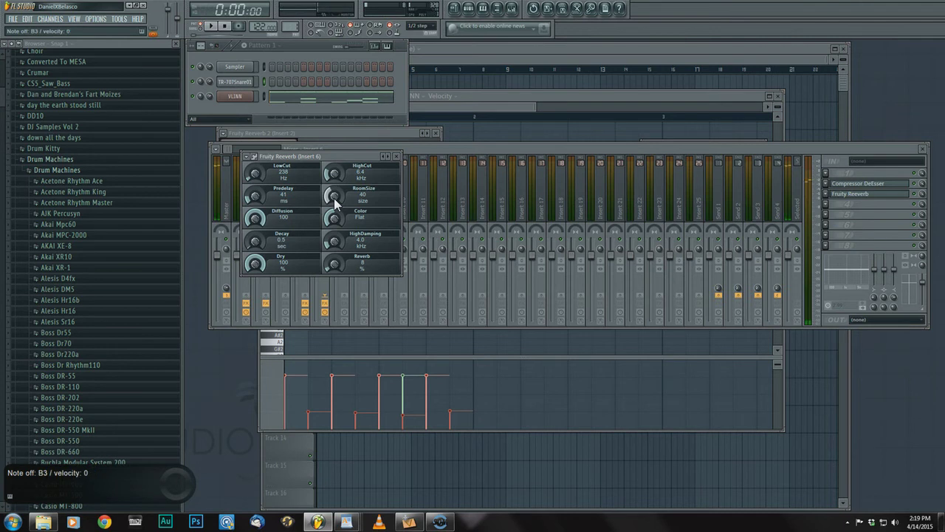
# Set Insert 6's Fruity Reeverb to room size 100, 7.8 kHz HighDamping and 10% reverb
pyautogui.click(354, 218)
pyautogui.click(336, 263)
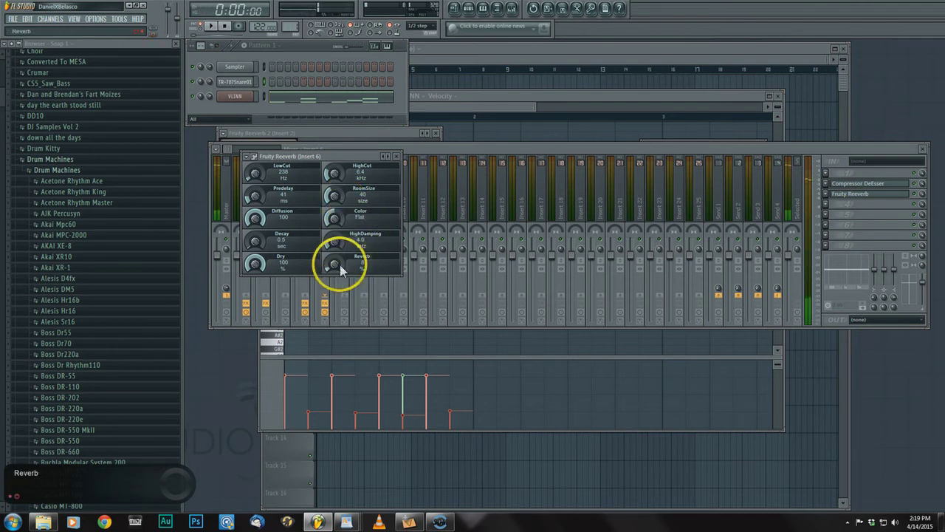
pyautogui.moveTo(332, 246); pyautogui.dragTo(340, 130)
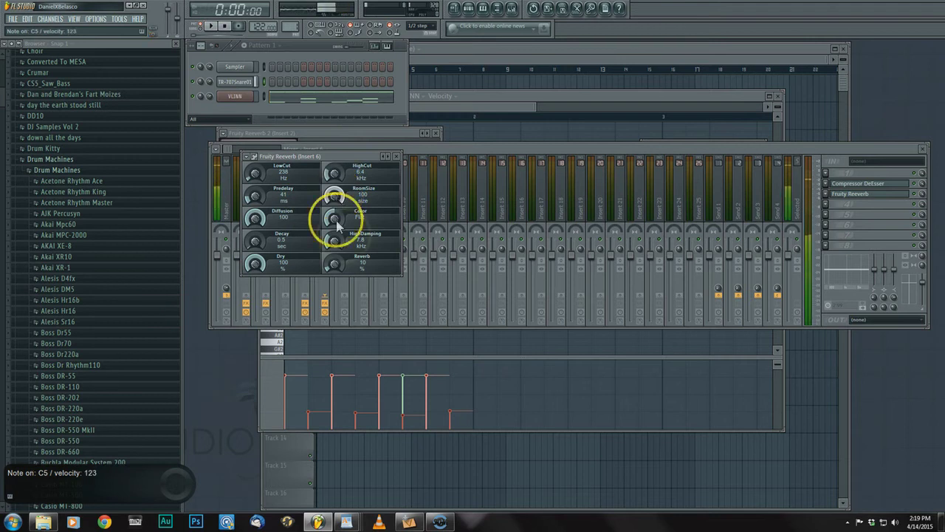
# Add Fruity Parametric EQ 2 to Insert 6 and cut the band 7 high shelf above about 13.6 kHz
pyautogui.click(833, 204)
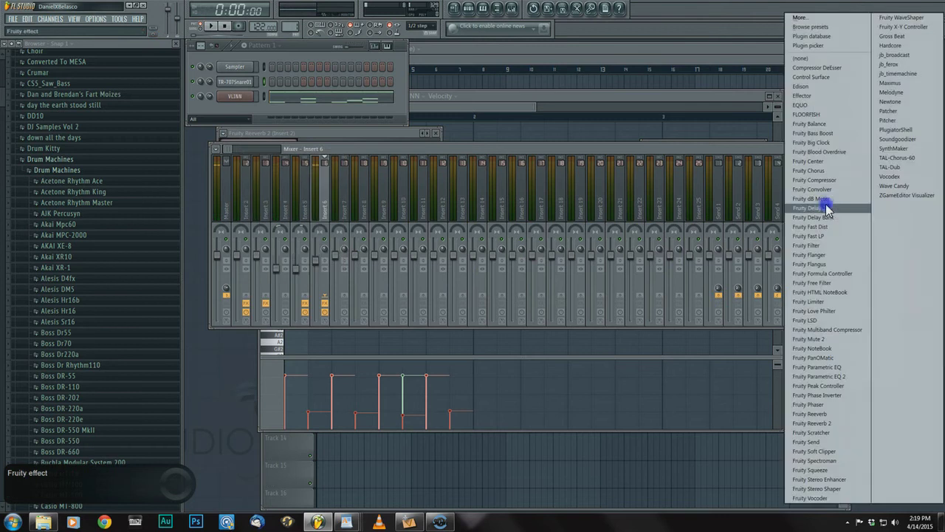
pyautogui.click(830, 378)
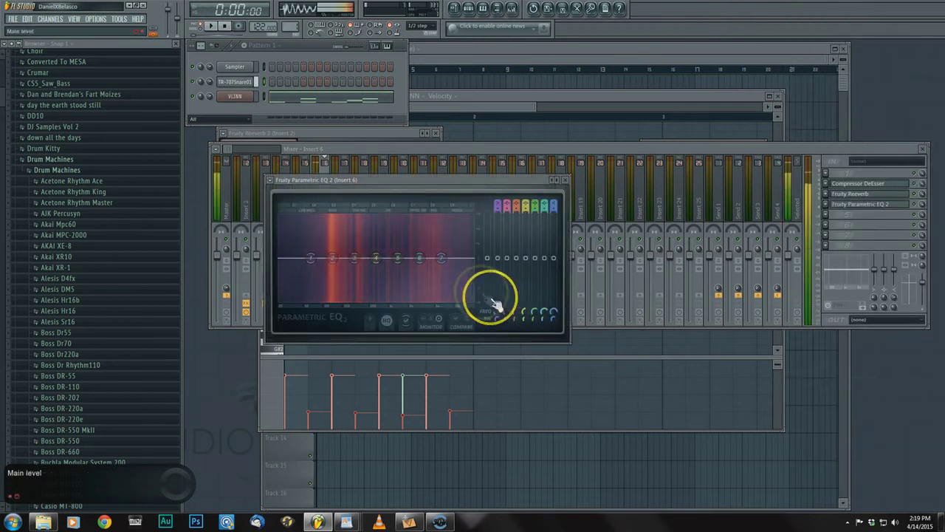
pyautogui.moveTo(447, 265); pyautogui.dragTo(468, 279)
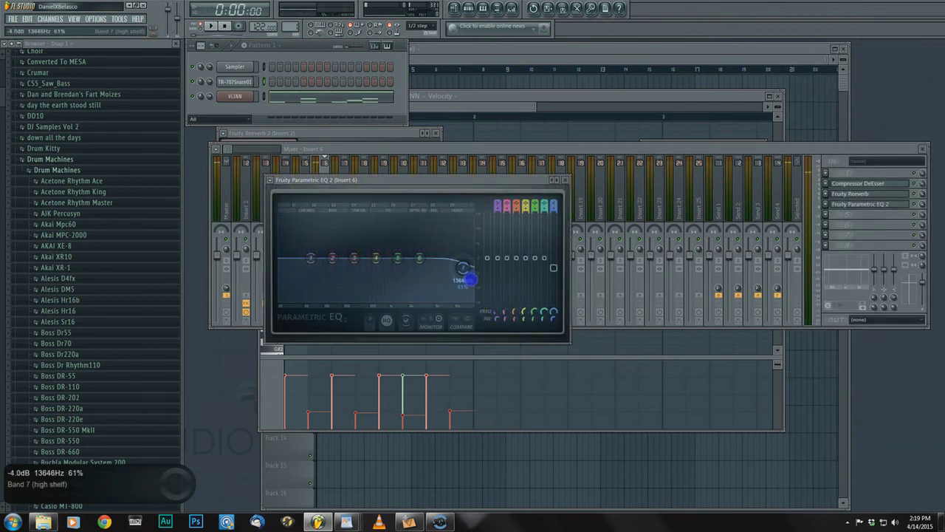
pyautogui.moveTo(468, 277)
pyautogui.mouseDown()
pyautogui.moveTo(455, 272)
pyautogui.moveTo(477, 277)
pyautogui.moveTo(469, 274)
pyautogui.mouseUp()
# Cut Insert 6's lowest EQ band, boost band 2 slightly and dip band 5 a little
pyautogui.moveTo(312, 259)
pyautogui.mouseDown()
pyautogui.moveTo(314, 272)
pyautogui.moveTo(330, 257)
pyautogui.mouseUp()
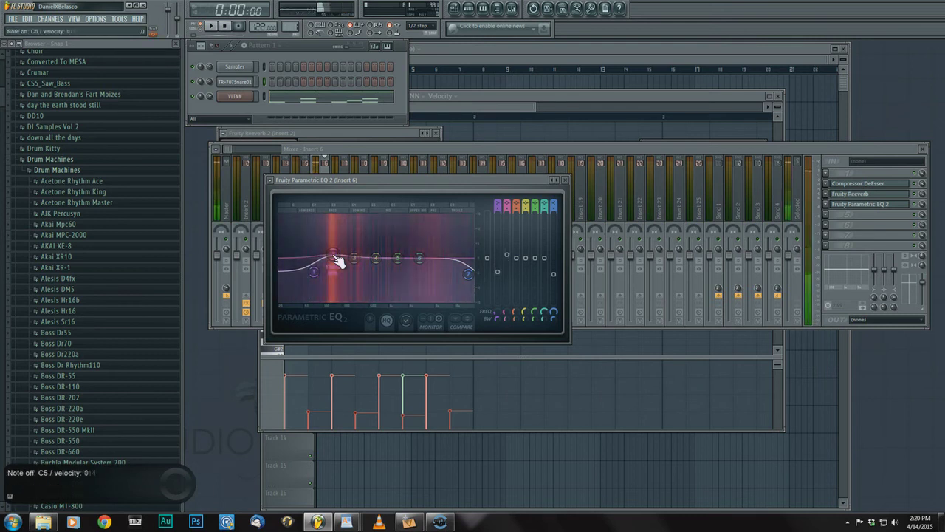
pyautogui.click(397, 258)
pyautogui.moveTo(403, 275); pyautogui.dragTo(392, 270)
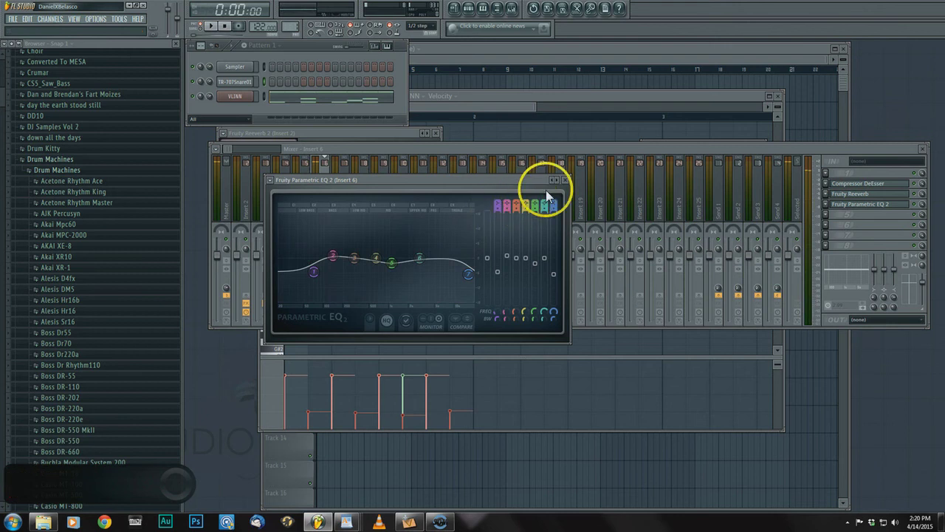
pyautogui.click(566, 180)
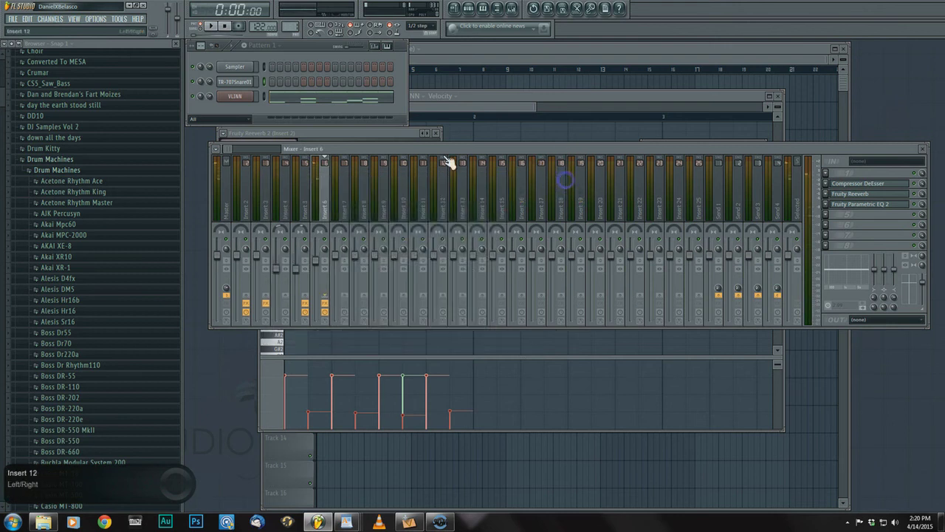
# Place TR-707Snare01 notes at C5 on beats 2 and 4 of the first bar
pyautogui.rightClick(240, 82)
pyautogui.click(275, 92)
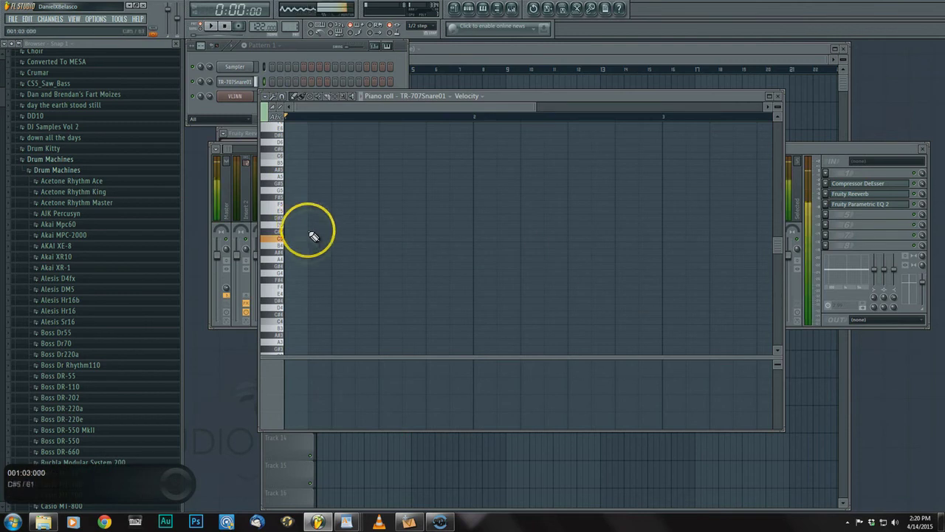
pyautogui.click(334, 238)
pyautogui.rightClick(424, 239)
pyautogui.click(331, 414)
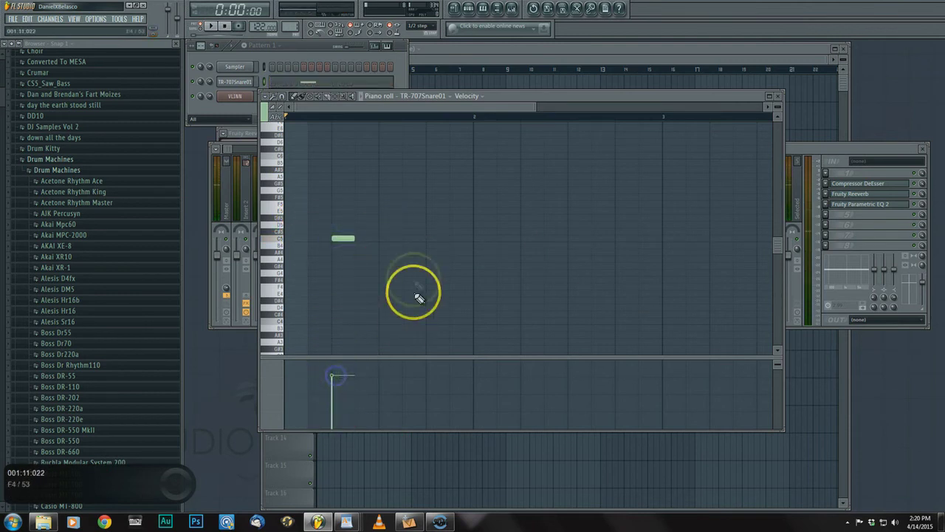
pyautogui.click(433, 237)
pyautogui.click(779, 96)
# Delete the two D3 snare notes from the VLINN pattern and play back the beat with the mixer in view
pyautogui.click(330, 98)
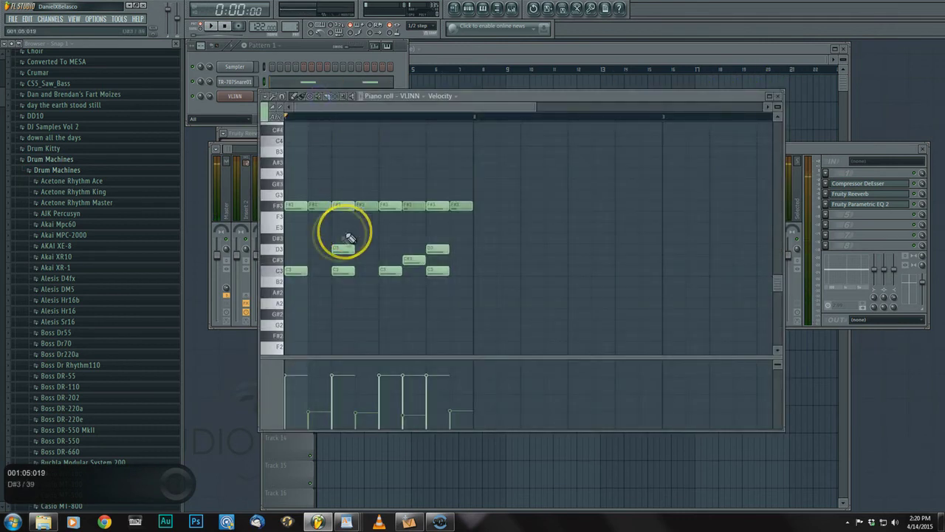
pyautogui.rightClick(334, 248)
pyautogui.rightClick(436, 251)
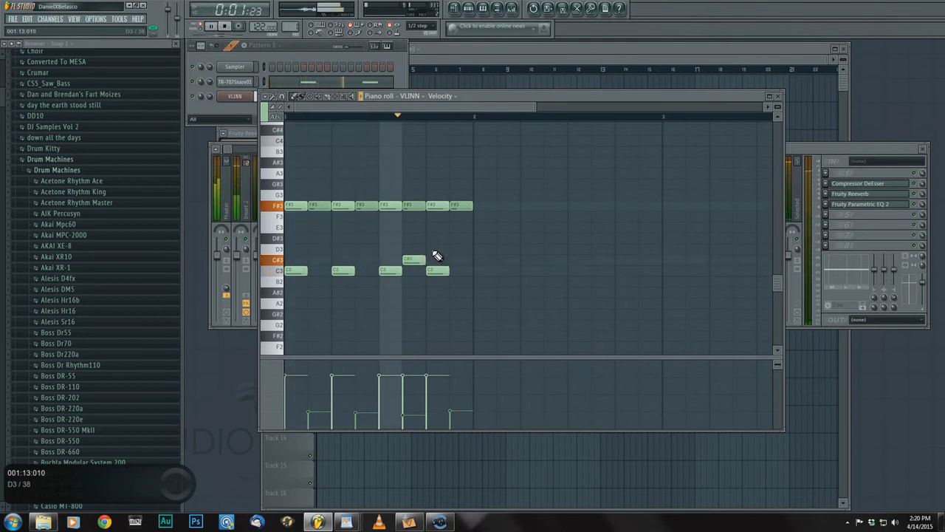
pyautogui.click(807, 152)
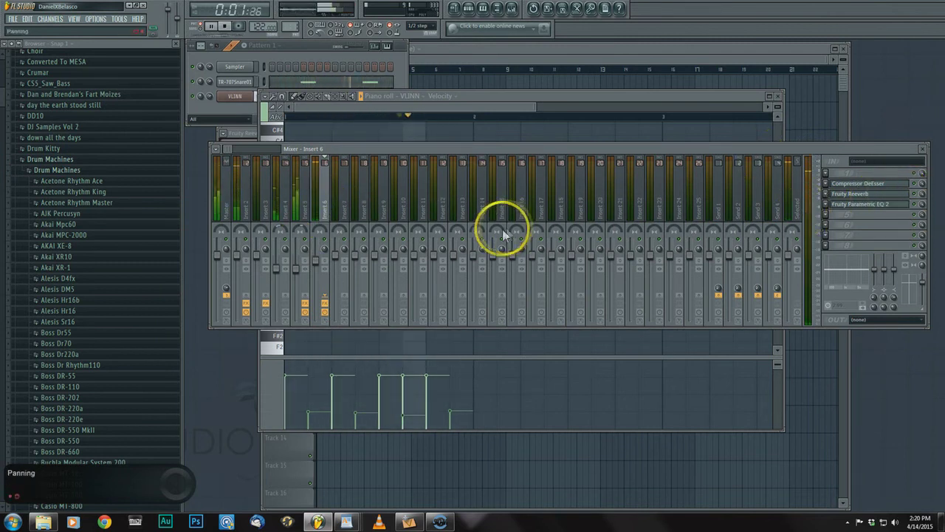
pyautogui.press('space')
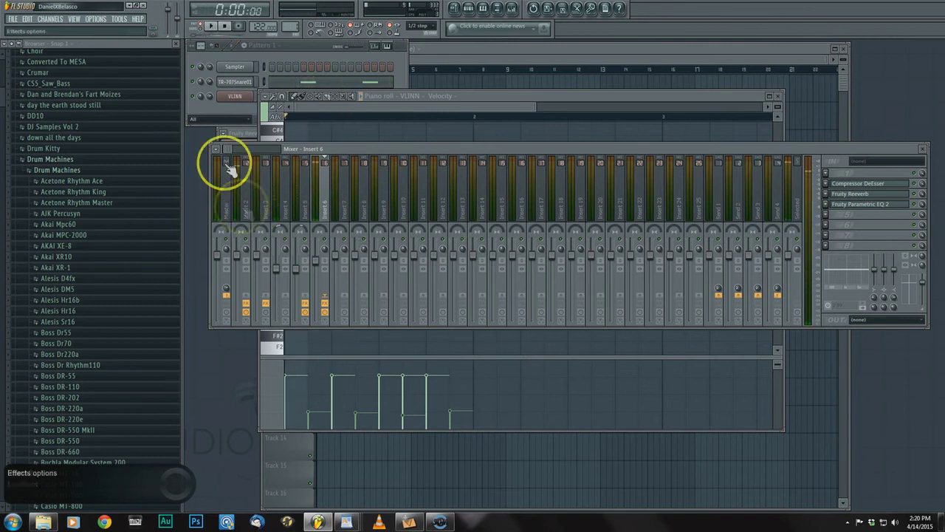
# Disable the direct sends to Master from Inserts 2 through 6
pyautogui.click(266, 203)
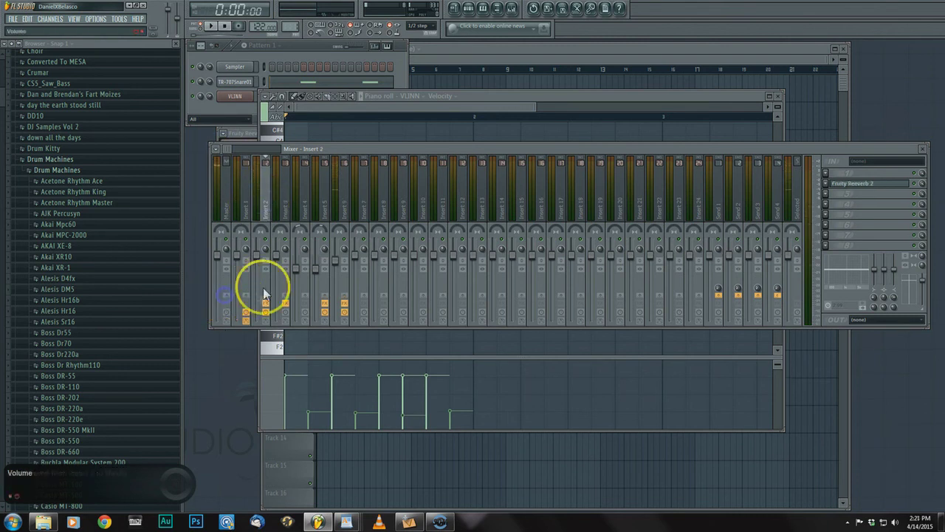
pyautogui.click(280, 211)
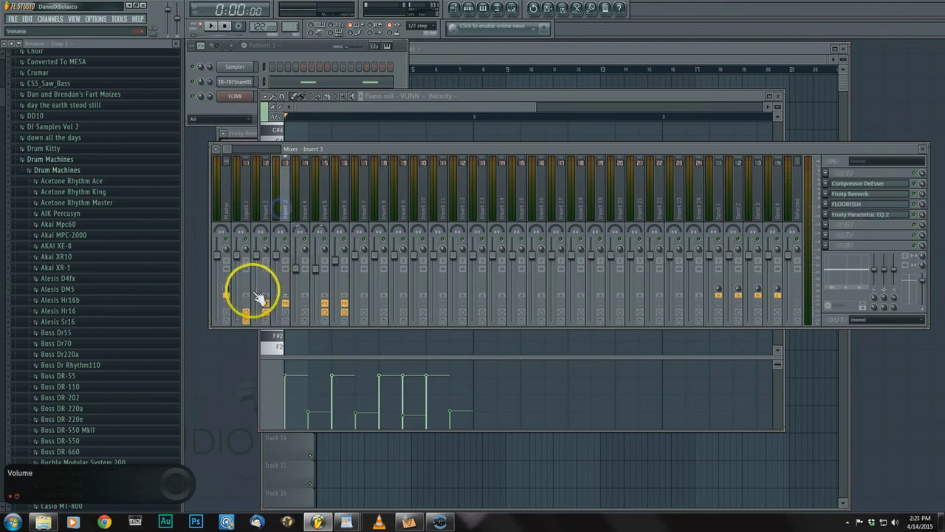
pyautogui.click(298, 200)
pyautogui.click(320, 212)
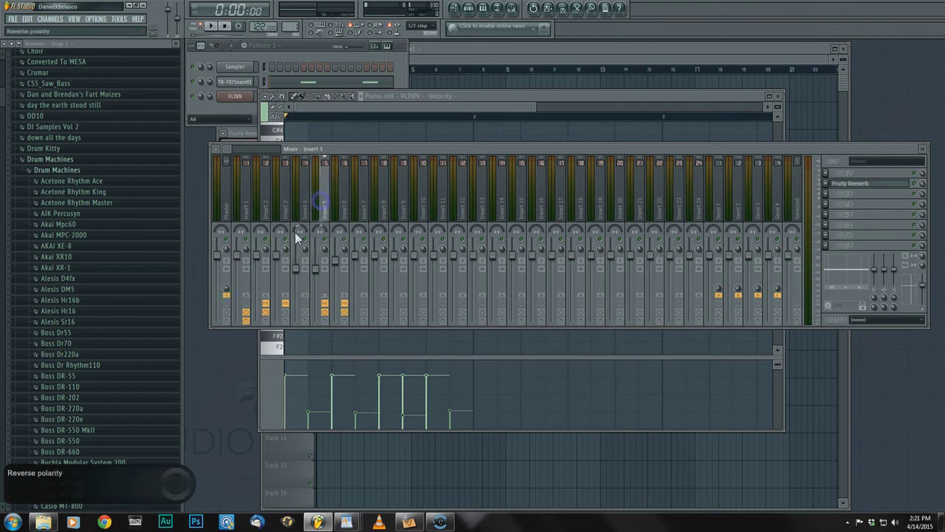
pyautogui.click(344, 211)
pyautogui.click(226, 295)
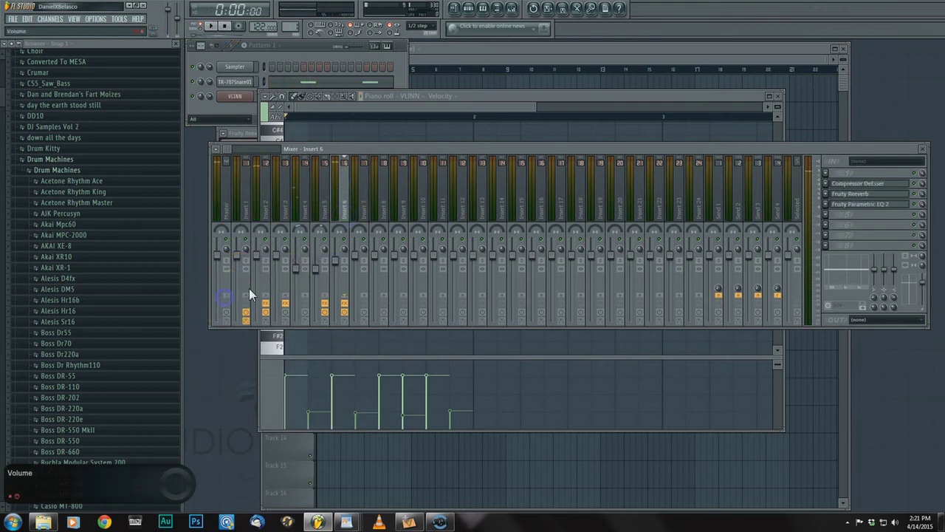
# Route Inserts 2 through 6 into Insert 7 as a shared drum bus
pyautogui.click(364, 214)
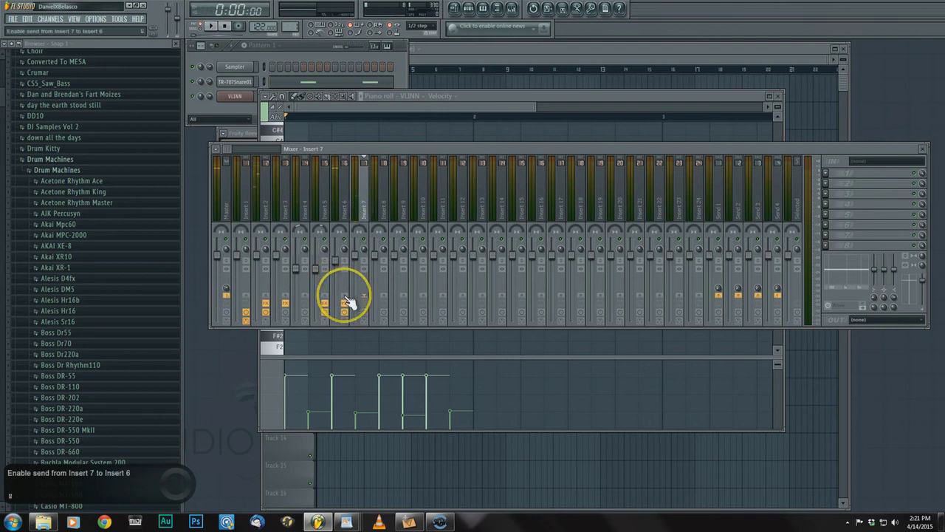
pyautogui.click(346, 209)
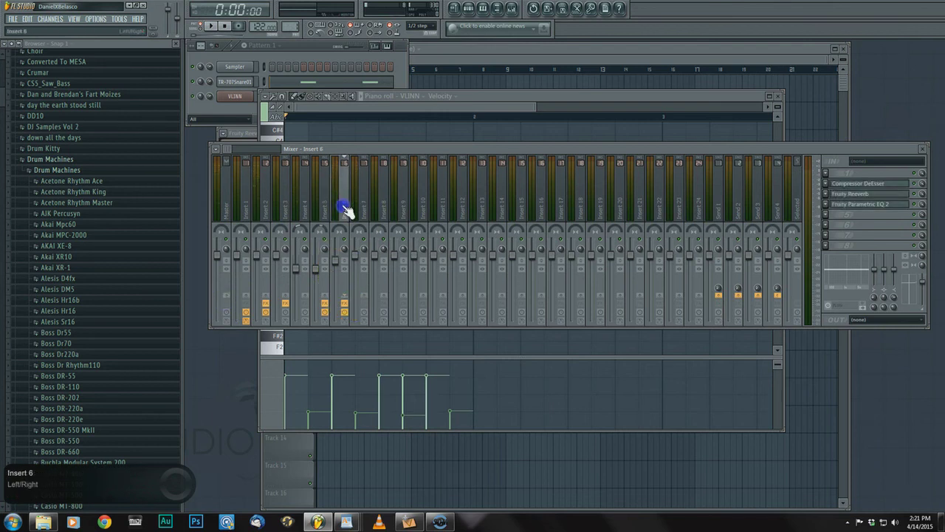
pyautogui.click(314, 207)
pyautogui.click(363, 296)
pyautogui.click(306, 205)
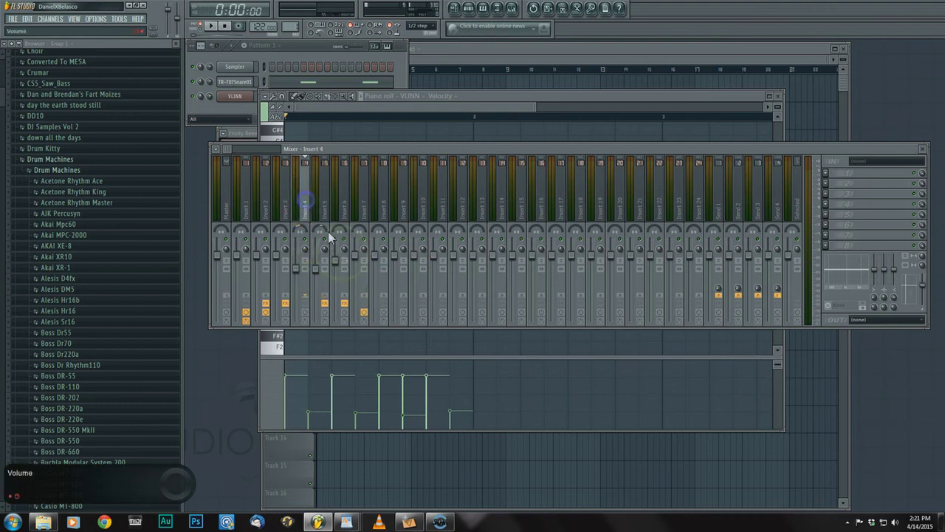
pyautogui.click(363, 294)
pyautogui.click(287, 211)
pyautogui.click(363, 295)
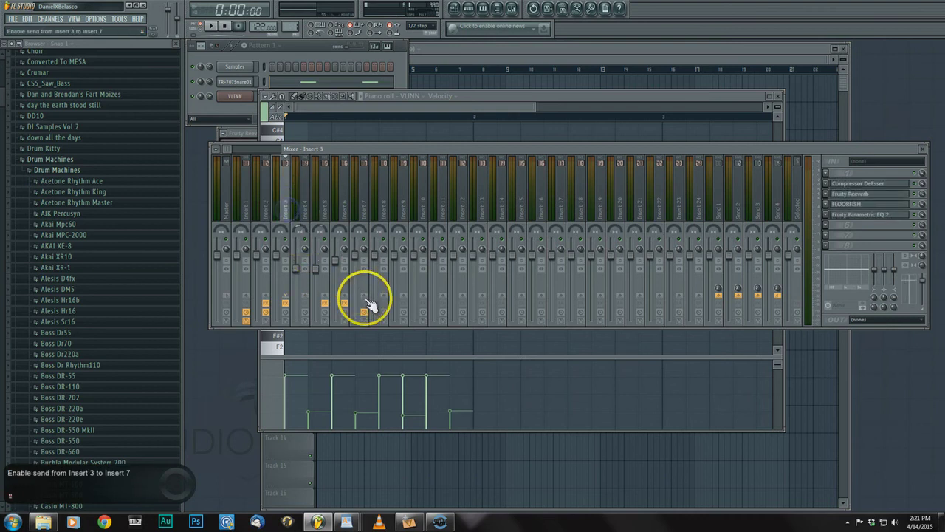
pyautogui.click(266, 210)
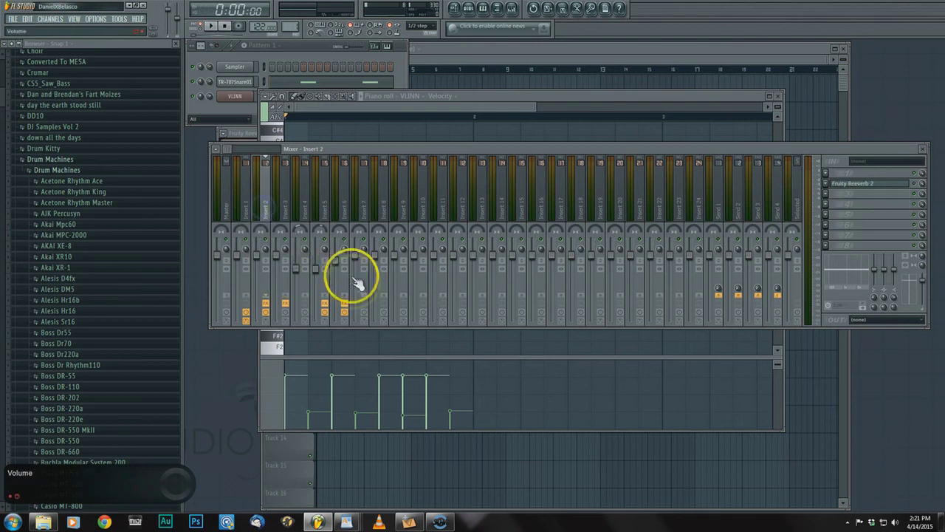
# Play the beat and slightly lower the volume of Insert 7
pyautogui.press('space')
pyautogui.click(362, 204)
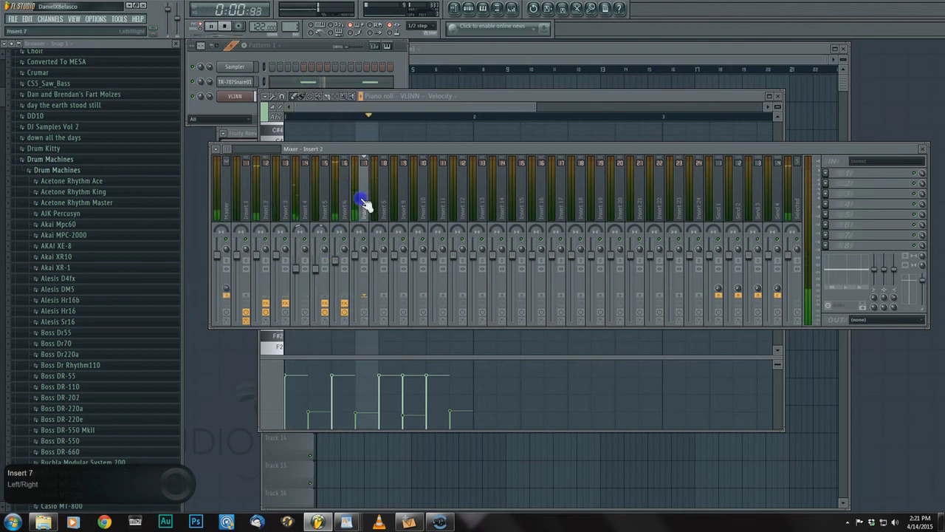
pyautogui.moveTo(355, 264); pyautogui.dragTo(355, 273)
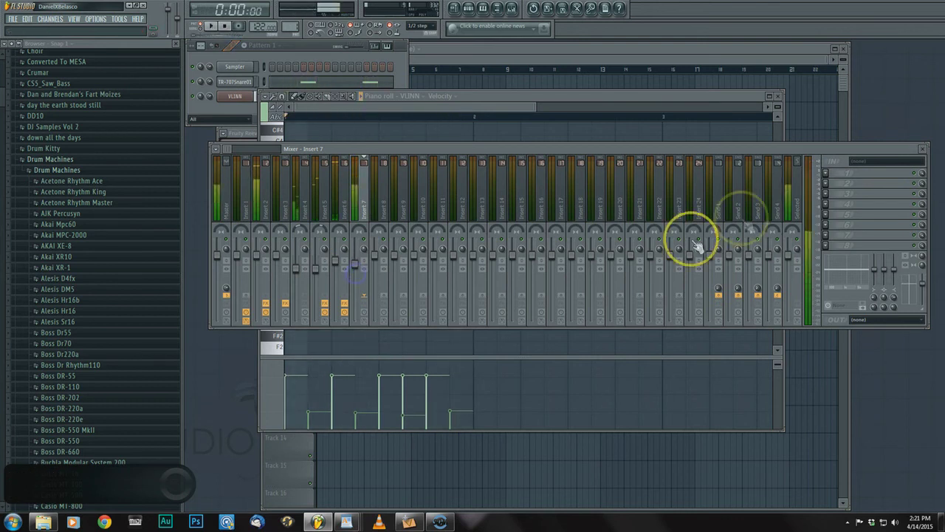
# Add the Ferox tape simulator to Insert 7 and set its saturation to 28% while auditioning the beat
pyautogui.click(825, 192)
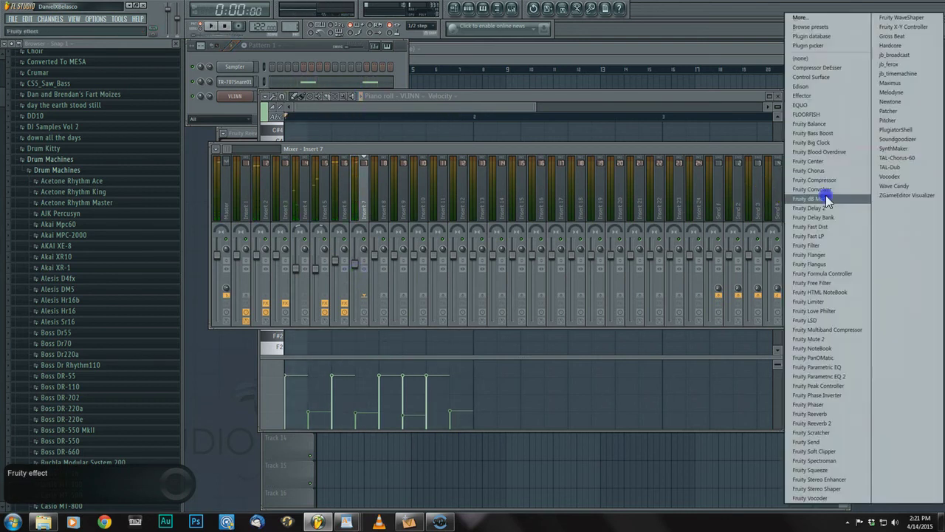
pyautogui.click(902, 64)
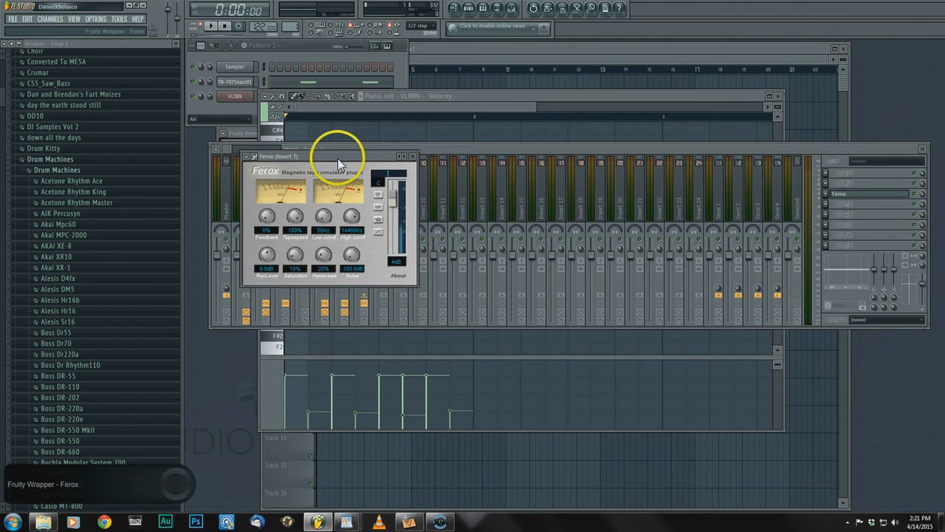
pyautogui.moveTo(337, 154); pyautogui.dragTo(390, 159)
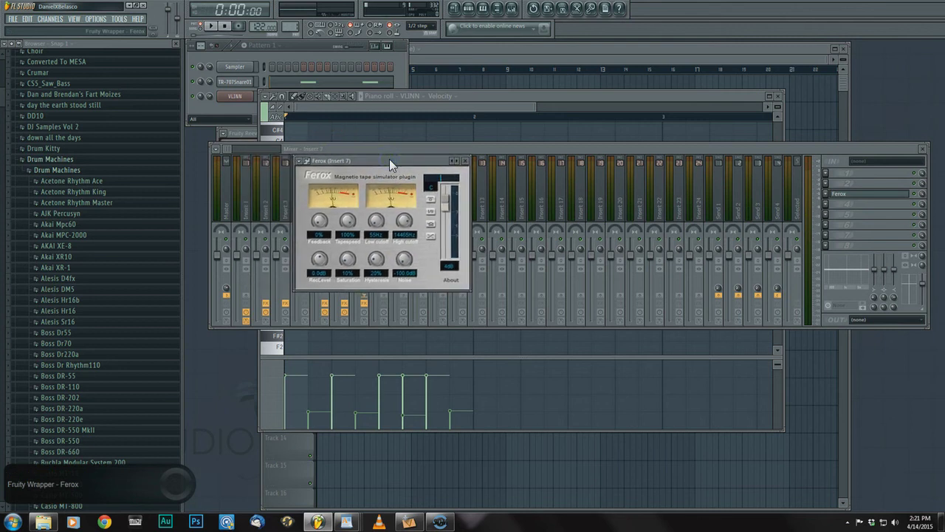
pyautogui.click(346, 260)
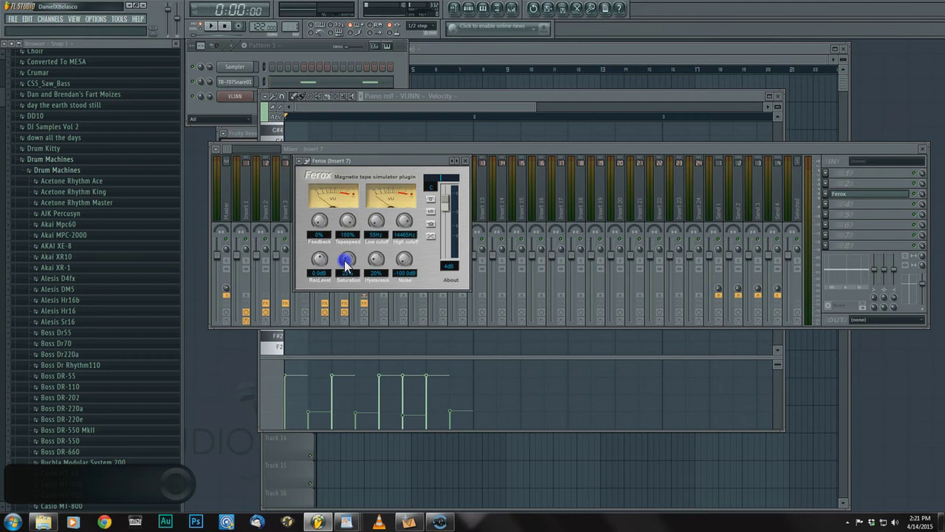
pyautogui.press('space')
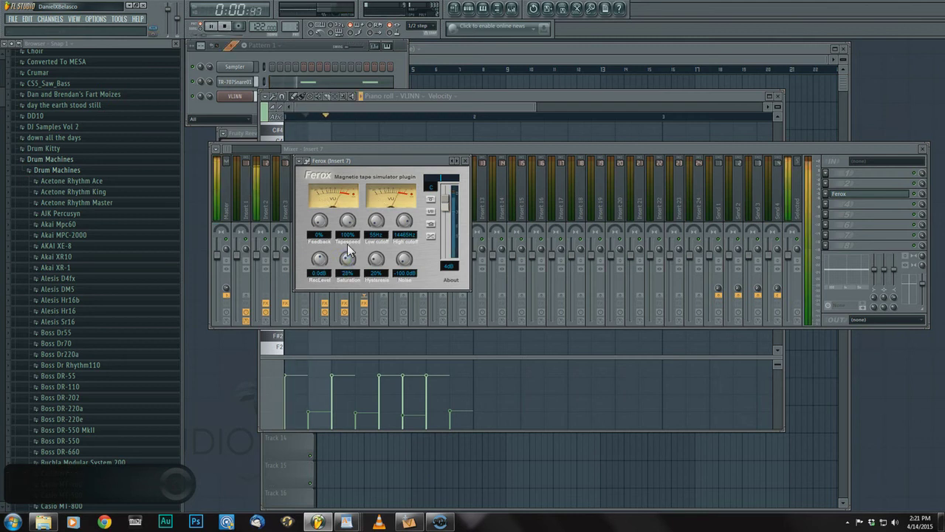
pyautogui.click(347, 258)
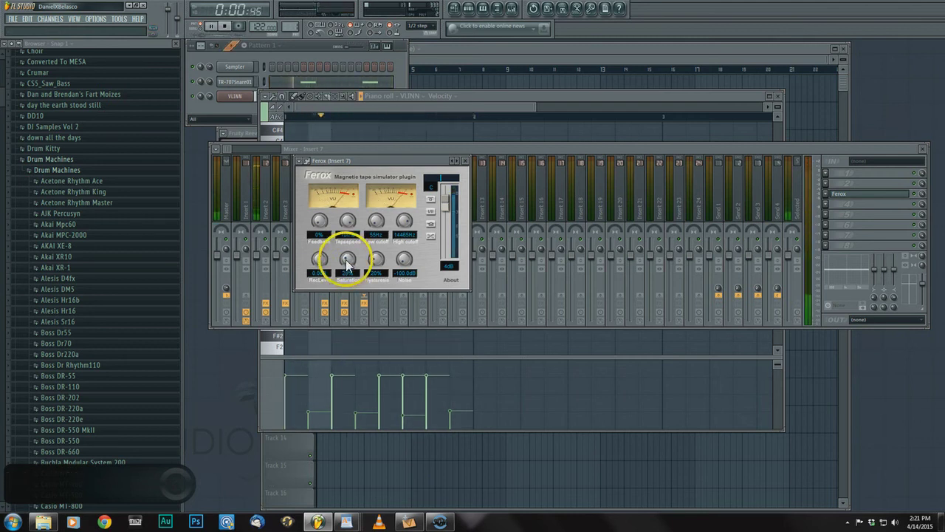
pyautogui.press('space')
# Lower Insert 7's volume a bit further and raise Ferox's RecLevel to 10 dB during playback
pyautogui.click(442, 148)
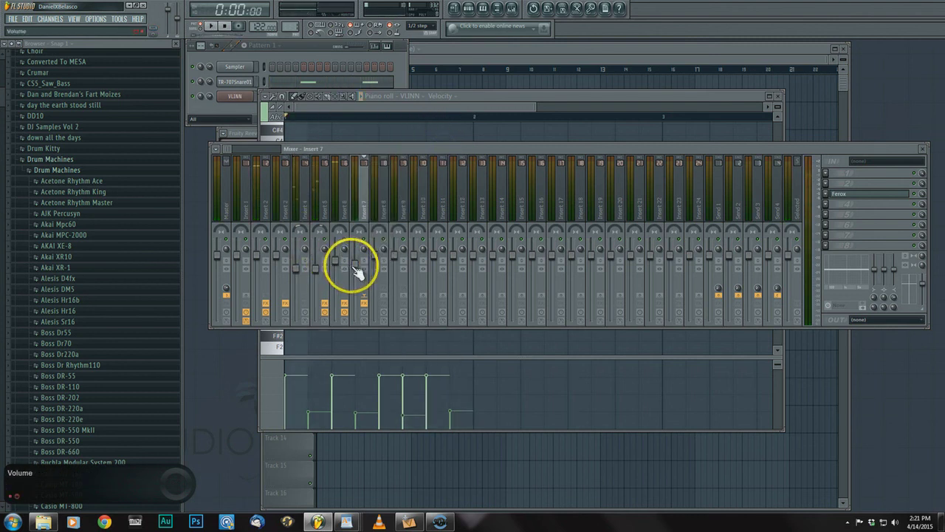
pyautogui.press('space')
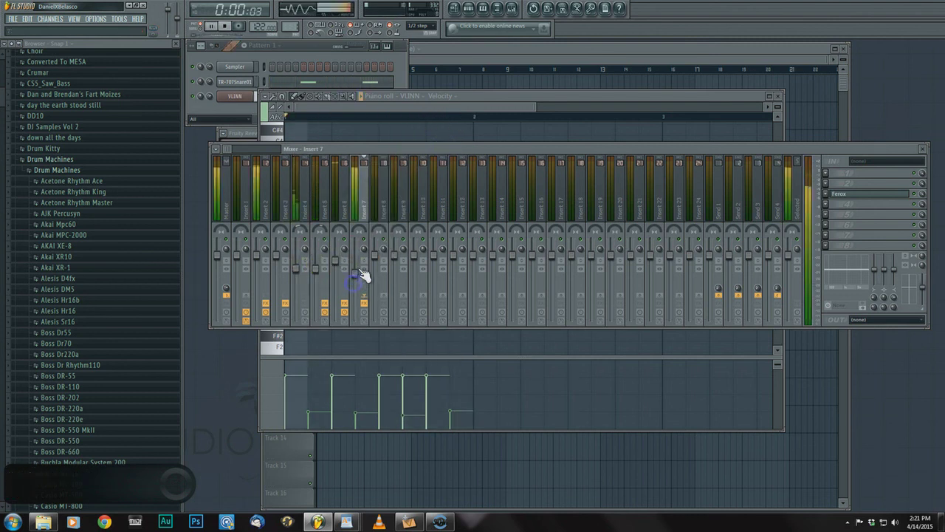
pyautogui.click(851, 195)
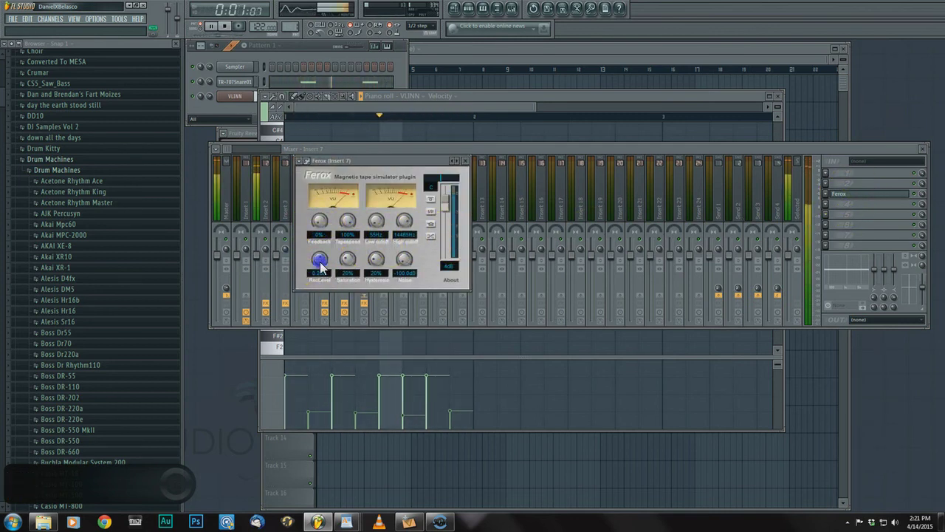
pyautogui.moveTo(320, 266); pyautogui.dragTo(318, 266)
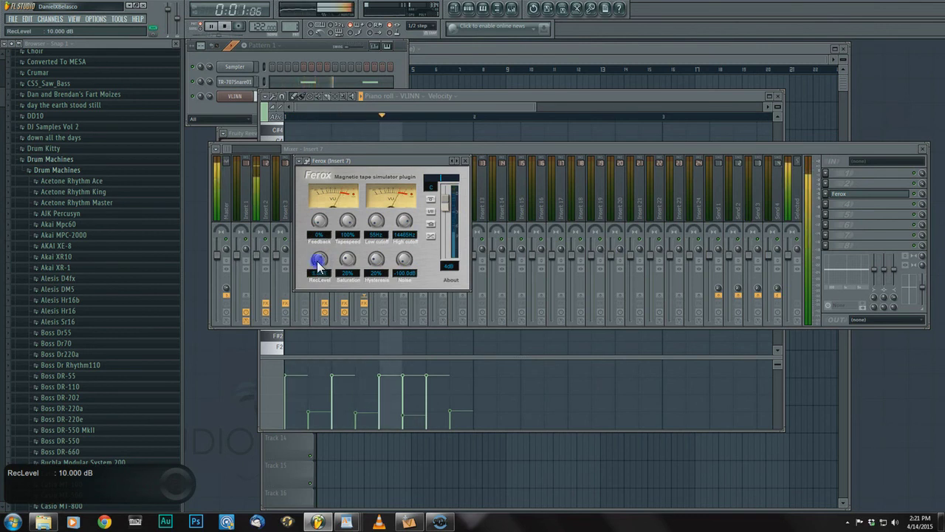
# Set Ferox's RecLevel to 0.2 dB, Tapespeed to 97% and Noise to -59 dB while auditioning the beat, and close the plugin
pyautogui.moveTo(319, 266); pyautogui.dragTo(319, 270)
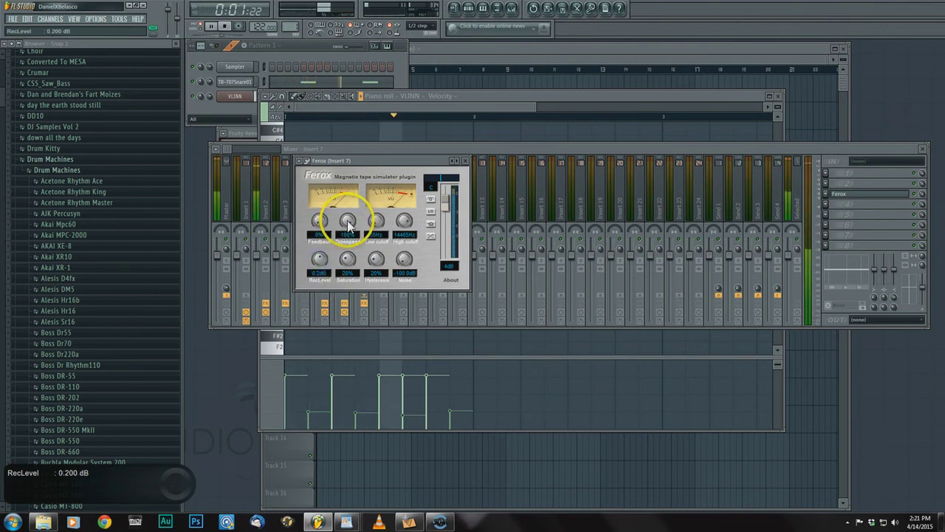
pyautogui.moveTo(348, 224); pyautogui.dragTo(399, 229)
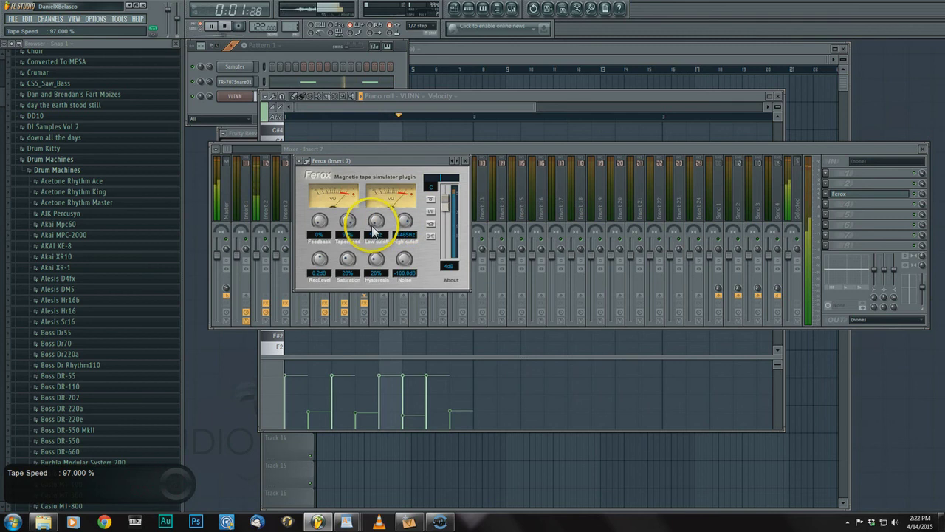
pyautogui.press('space')
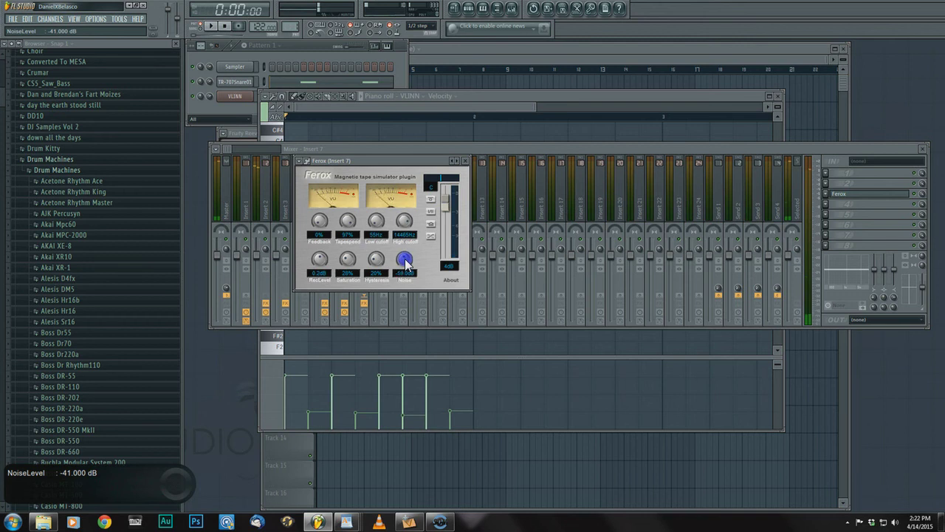
pyautogui.press('space')
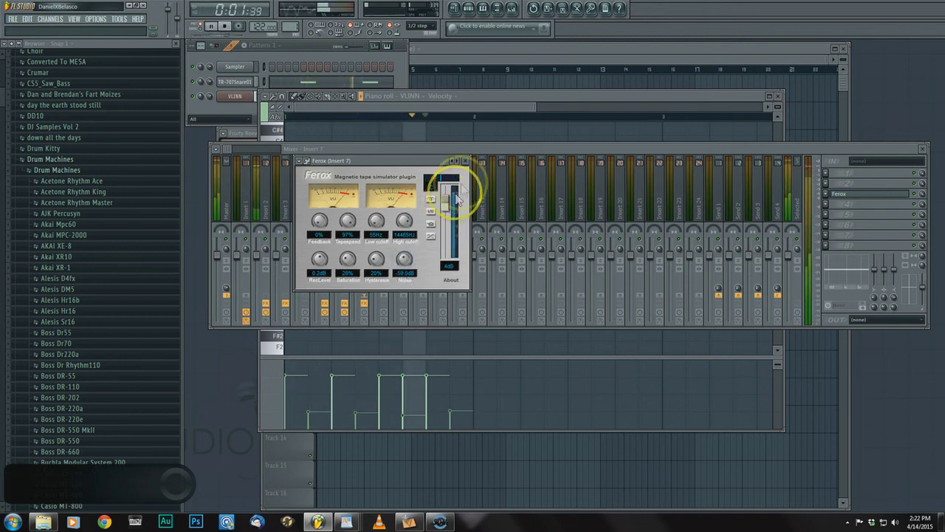
pyautogui.click(466, 159)
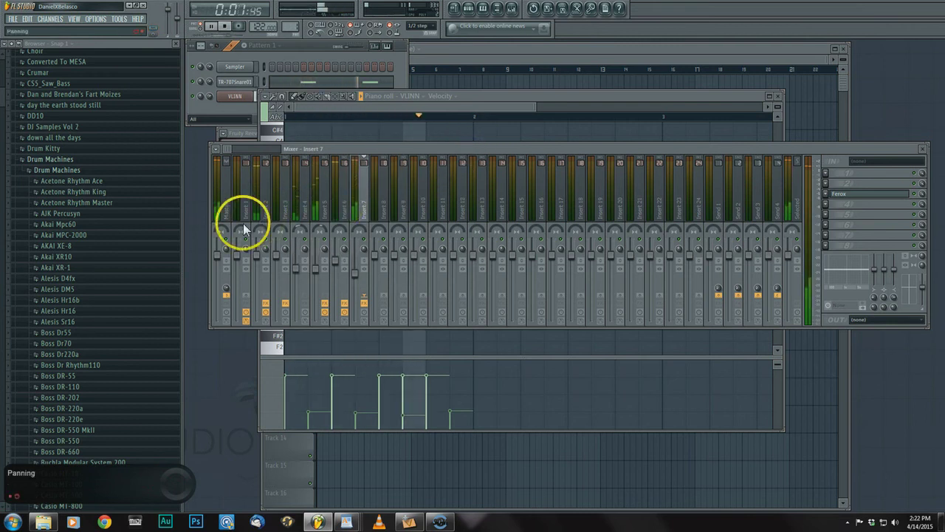
pyautogui.press('space')
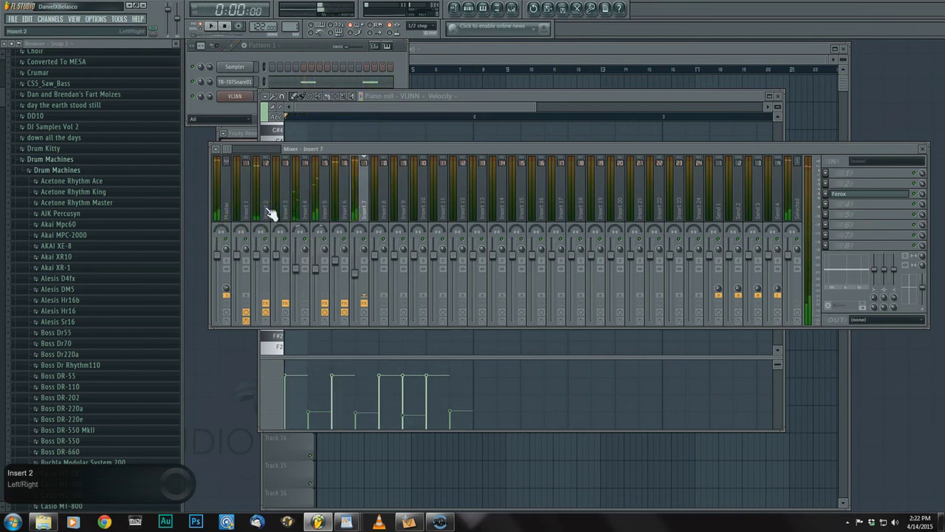
# Add a Polysix channel to the pattern and show the synth's edit page
pyautogui.click(266, 45)
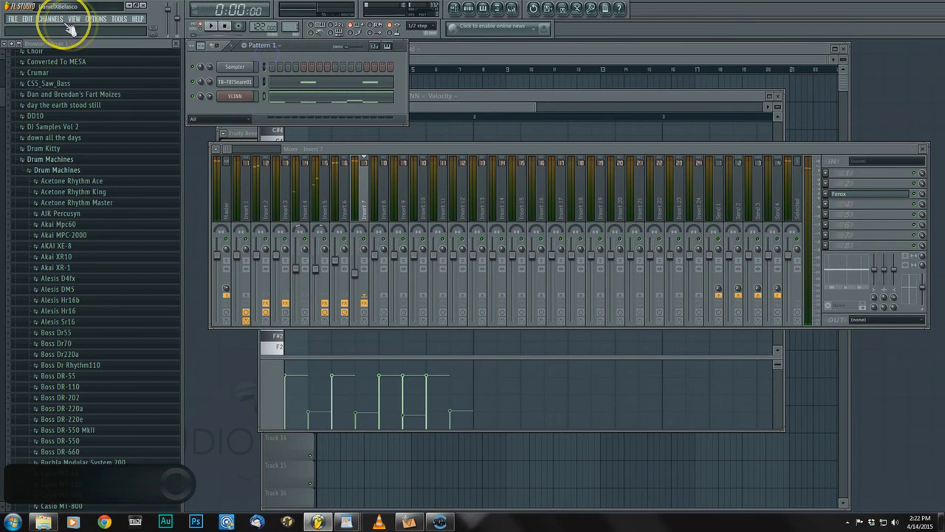
pyautogui.click(54, 18)
pyautogui.moveTo(59, 28)
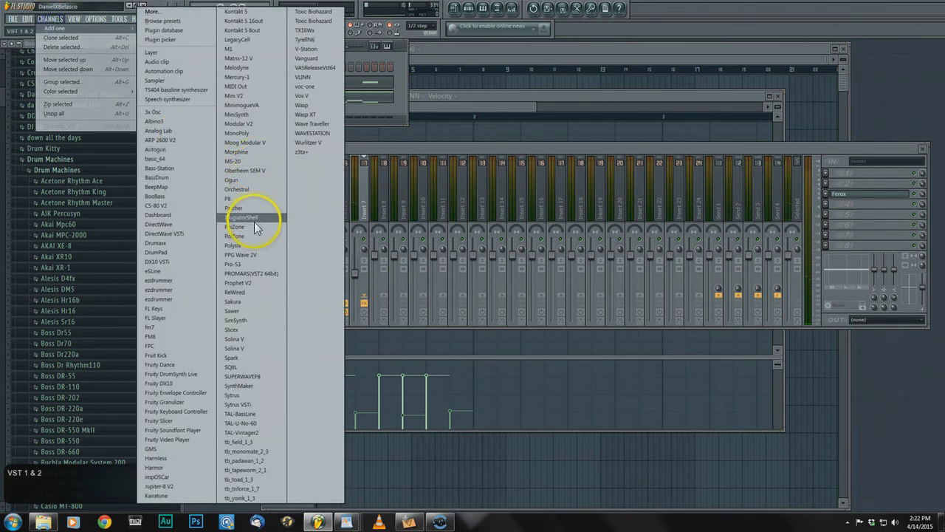
pyautogui.click(254, 244)
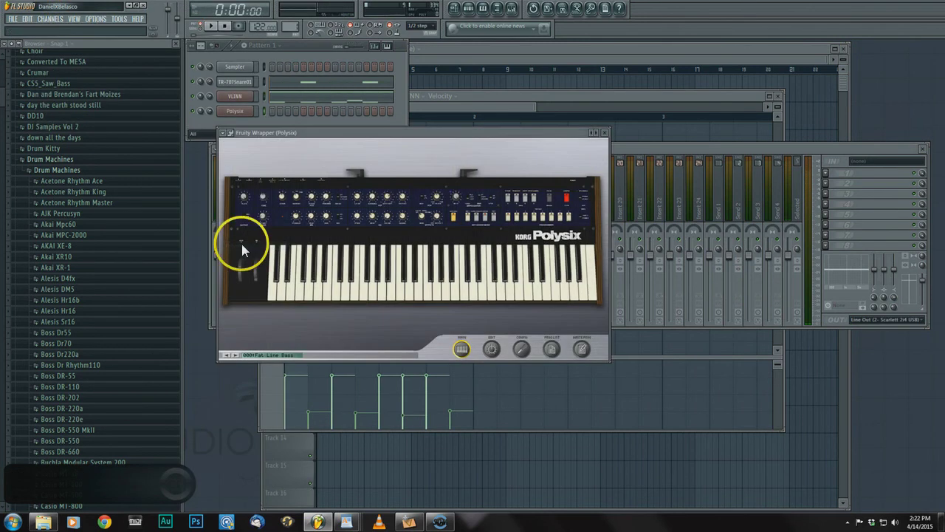
pyautogui.click(499, 354)
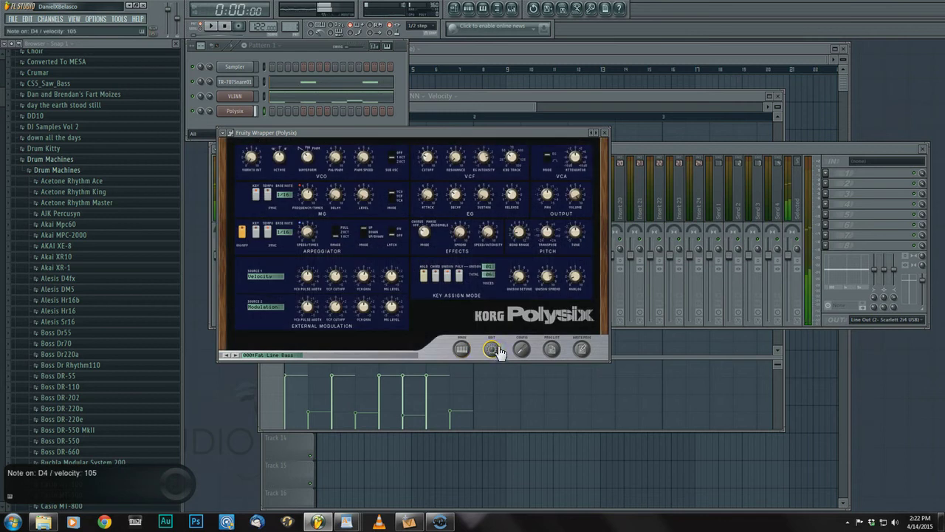
# Set the Polysix arpeggiator's base note to 1/8 and audition the synth over the beat
pyautogui.click(243, 235)
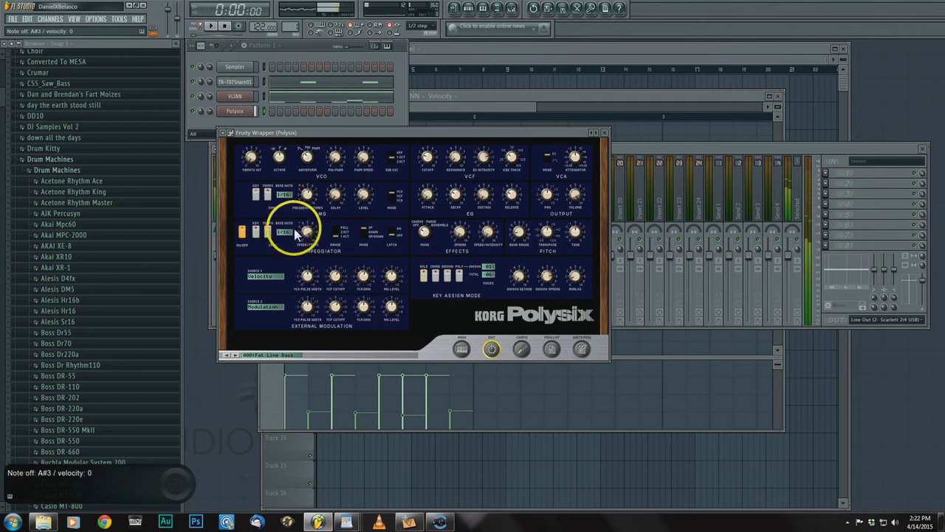
pyautogui.click(285, 236)
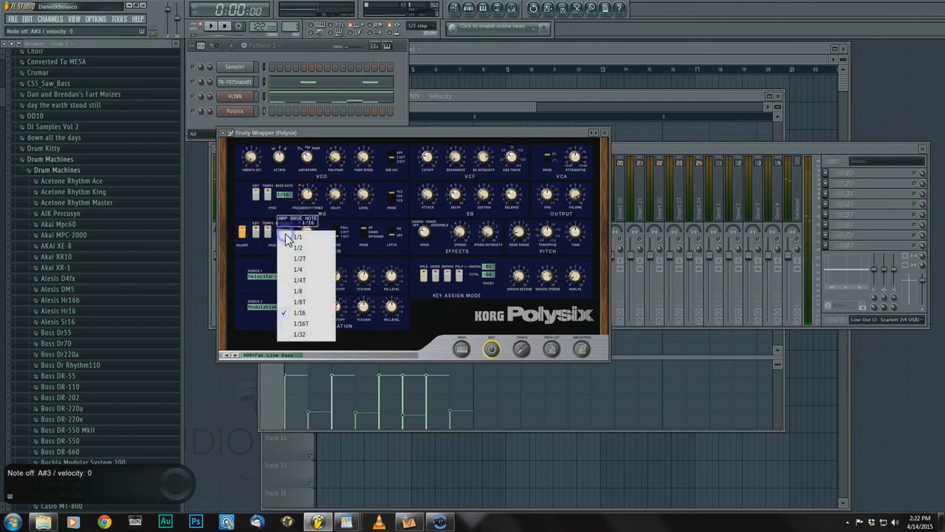
pyautogui.click(300, 291)
pyautogui.click(211, 26)
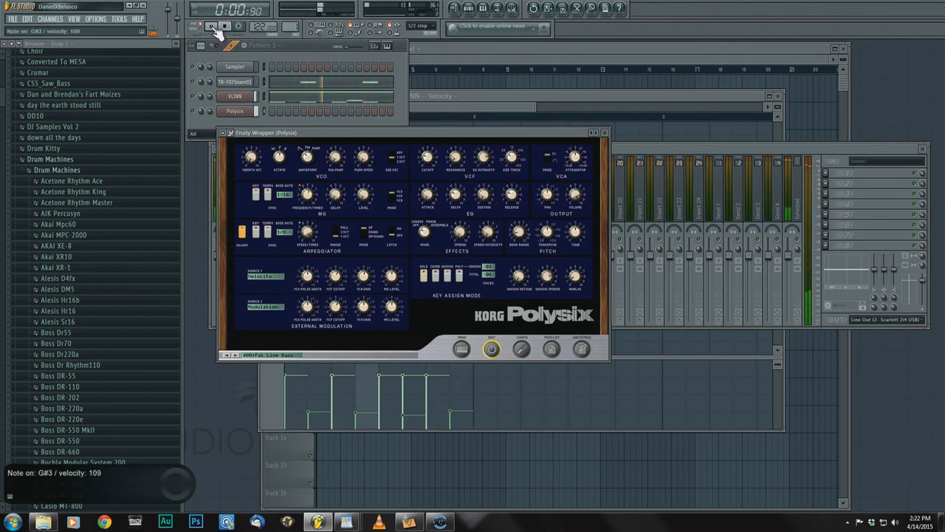
pyautogui.click(225, 26)
# Write a one-bar Polysix bass line of four one-beat notes, alternating G#3 and A#3, in its piano roll
pyautogui.click(229, 85)
pyautogui.rightClick(243, 111)
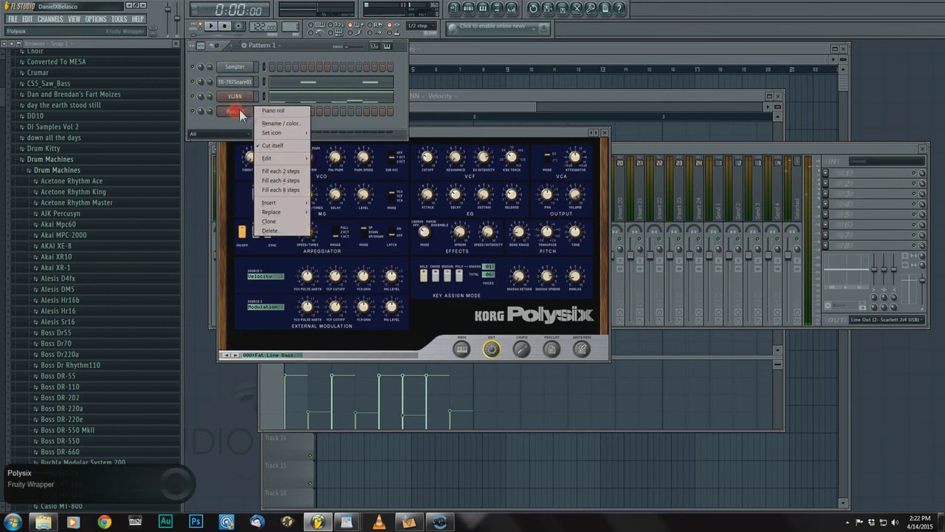
pyautogui.click(268, 110)
pyautogui.scroll(-3, 297, 266)
pyautogui.click(294, 318)
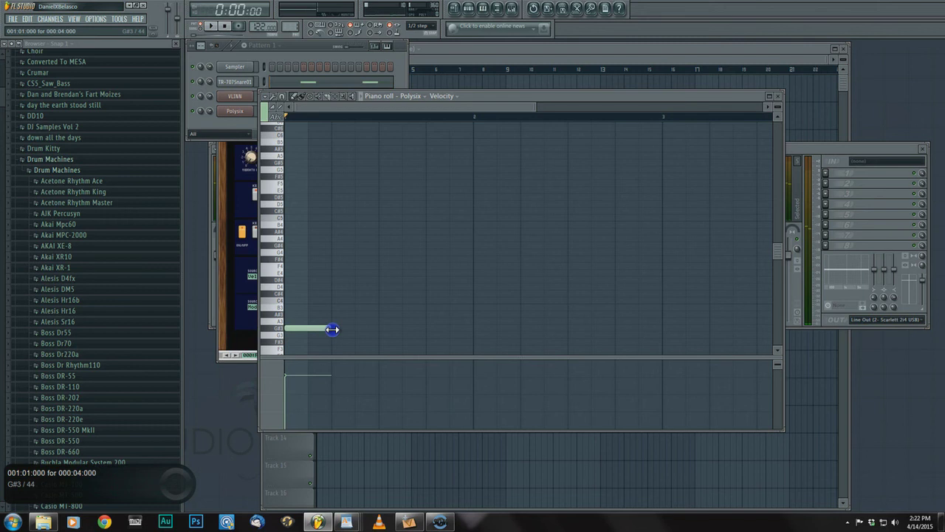
pyautogui.click(380, 329)
pyautogui.click(430, 317)
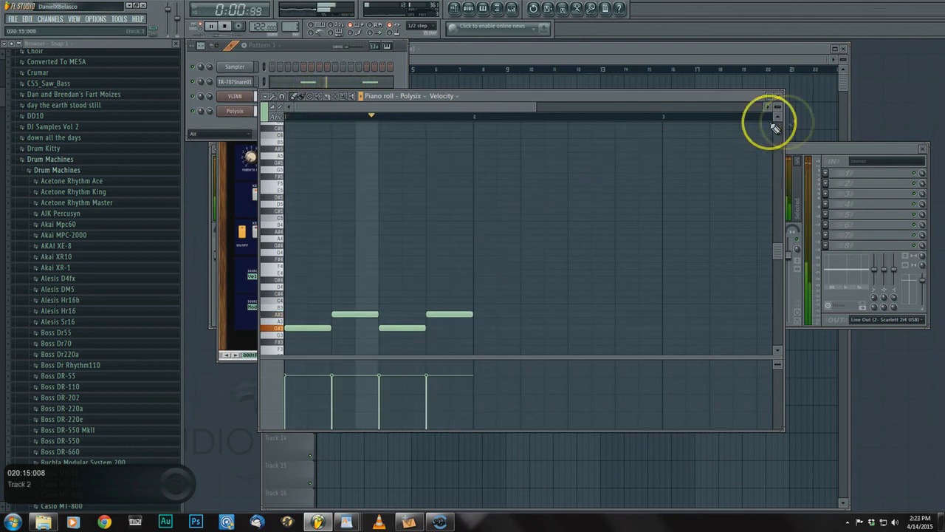
pyautogui.click(778, 96)
# Add a second Polysix channel while the beat plays and show its edit page
pyautogui.click(235, 111)
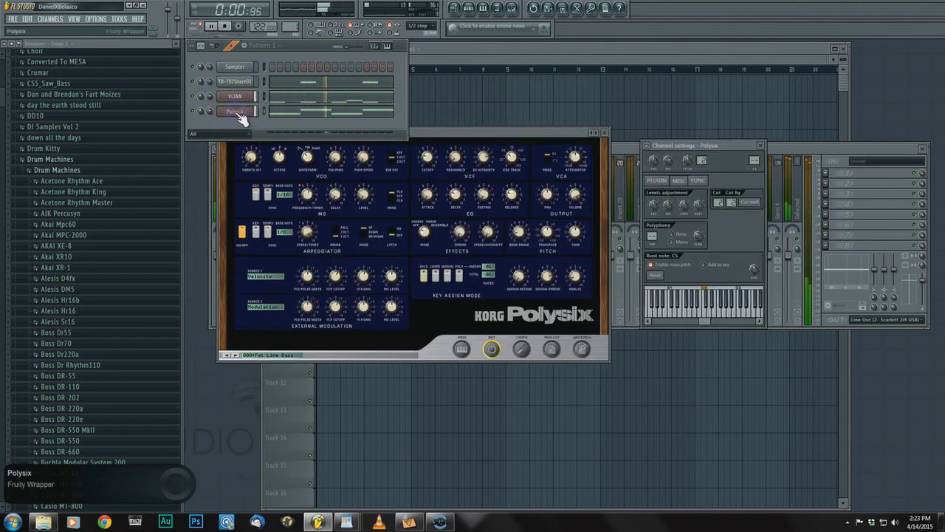
pyautogui.click(50, 19)
pyautogui.moveTo(55, 28)
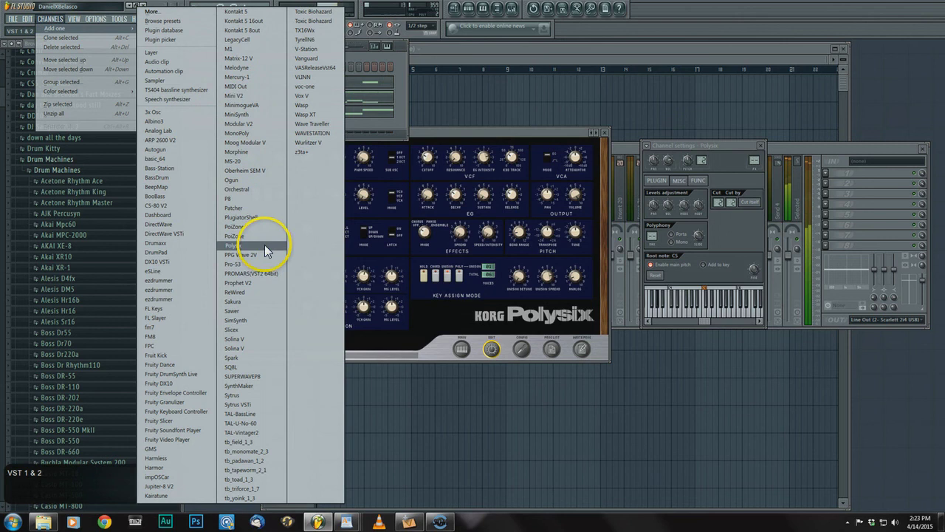
pyautogui.click(265, 245)
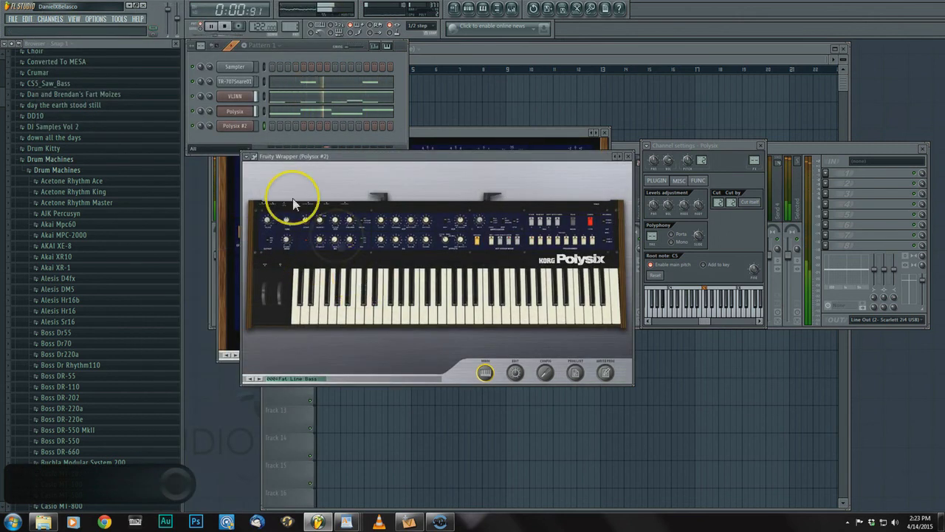
pyautogui.click(248, 111)
pyautogui.click(456, 286)
pyautogui.click(517, 337)
pyautogui.click(516, 373)
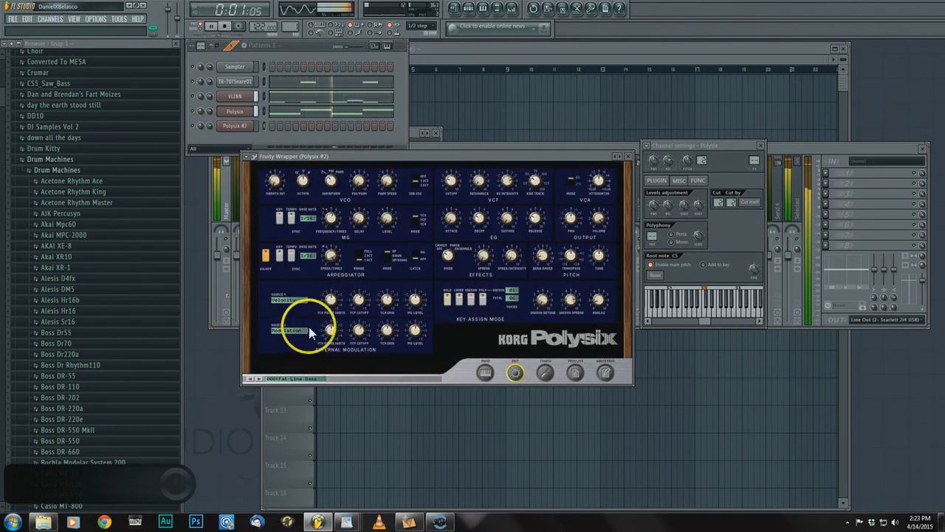
# Load the P6 Strings preset into the second Polysix
pyautogui.click(282, 256)
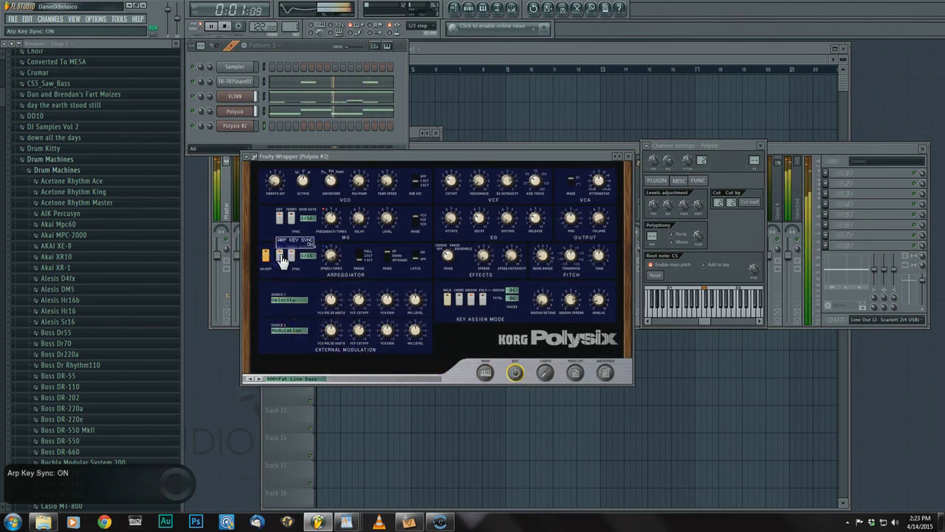
pyautogui.click(237, 125)
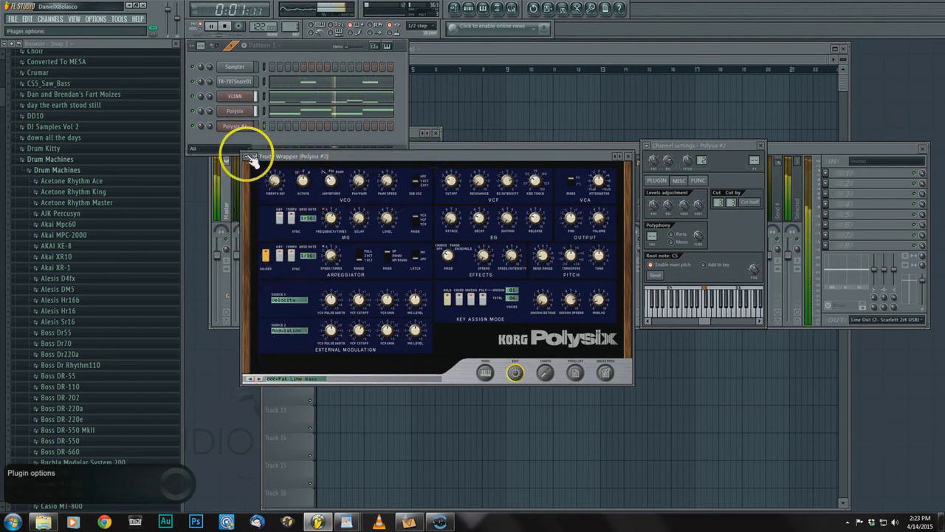
pyautogui.click(248, 155)
pyautogui.click(262, 183)
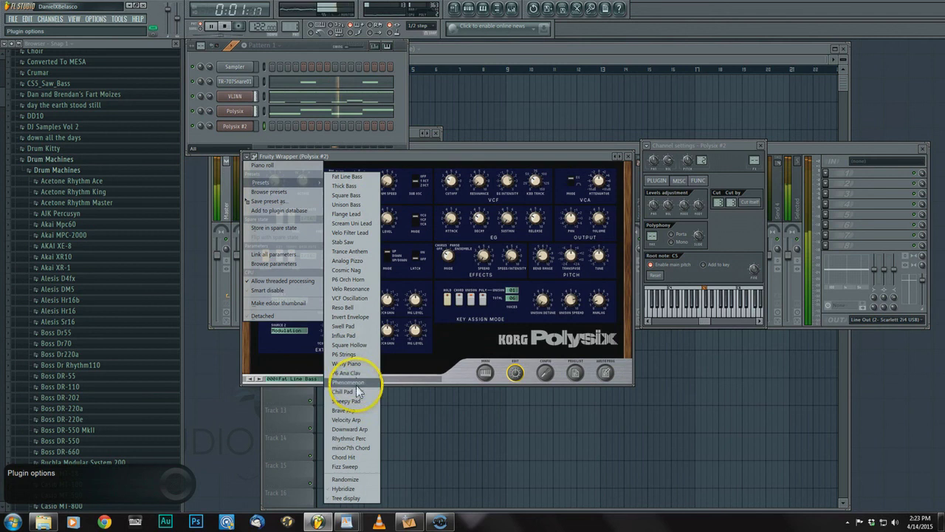
pyautogui.click(364, 355)
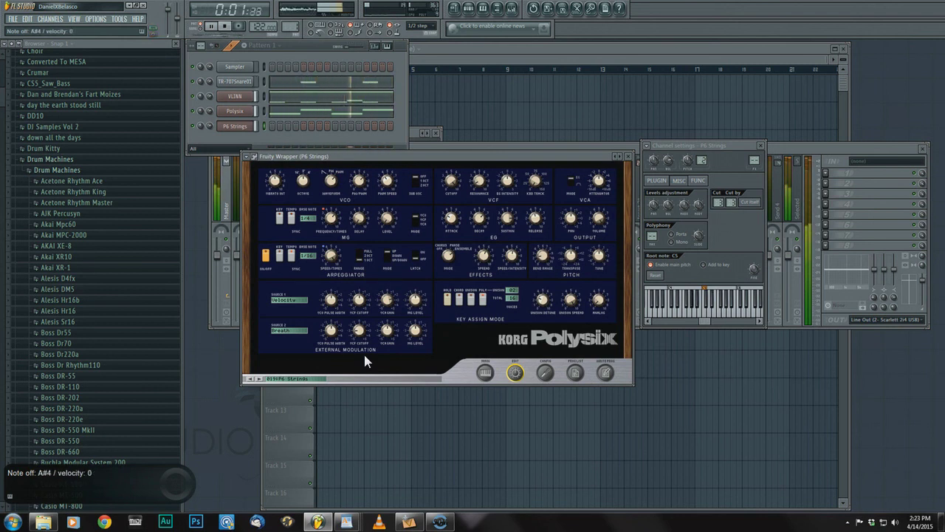
# Replace both A#3 notes in the first Polysix's piano roll with G#3 notes on beats two and four
pyautogui.click(235, 111)
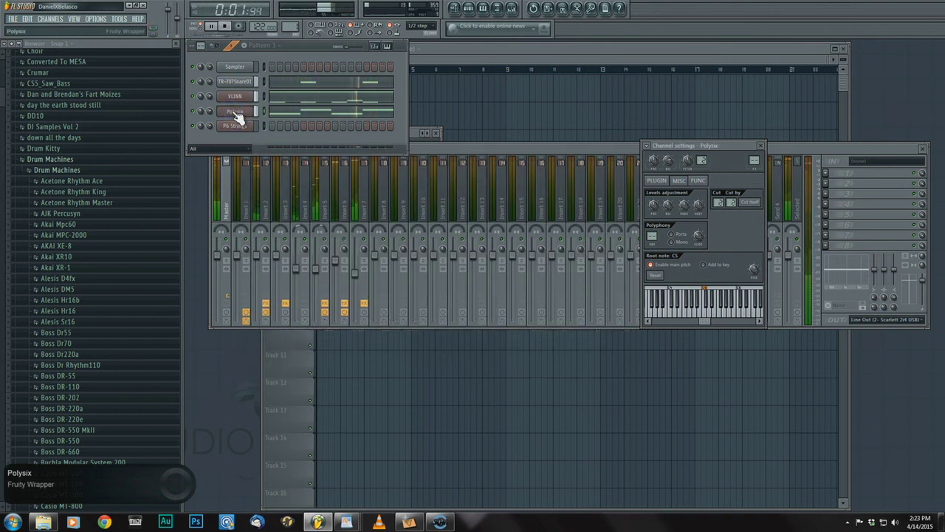
pyautogui.click(235, 113)
pyautogui.click(235, 113)
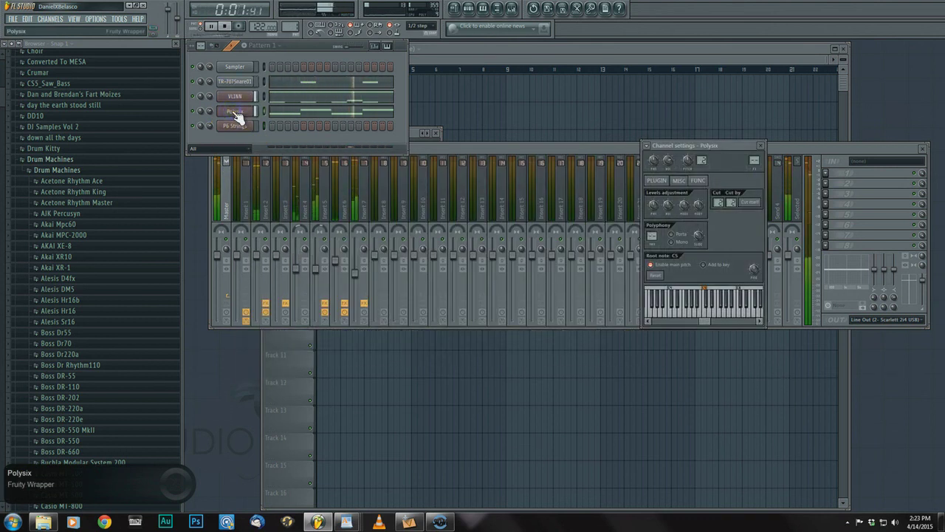
pyautogui.click(657, 182)
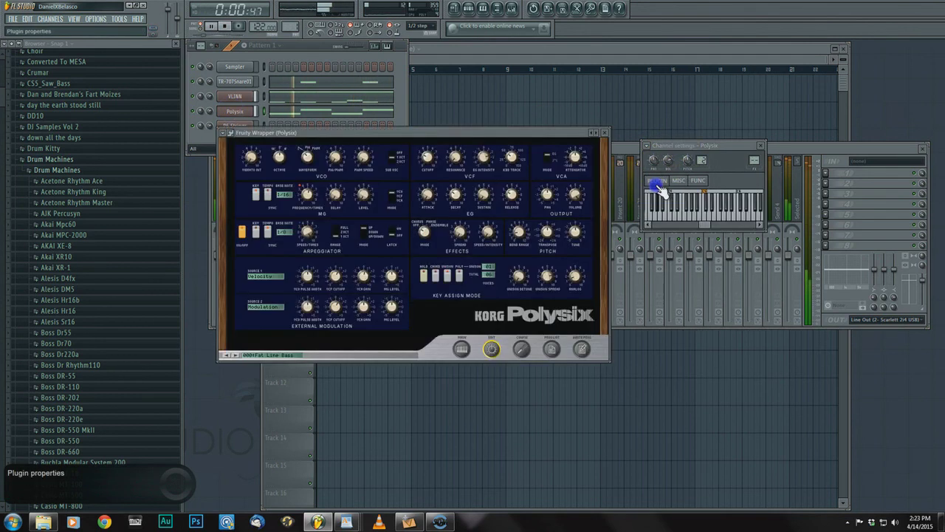
pyautogui.click(296, 110)
pyautogui.moveTo(344, 226); pyautogui.dragTo(337, 251)
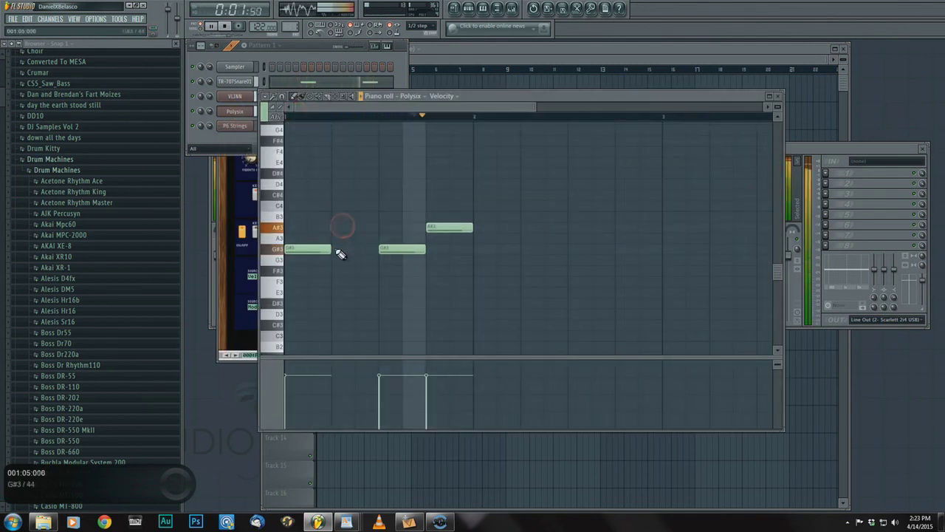
pyautogui.click(434, 252)
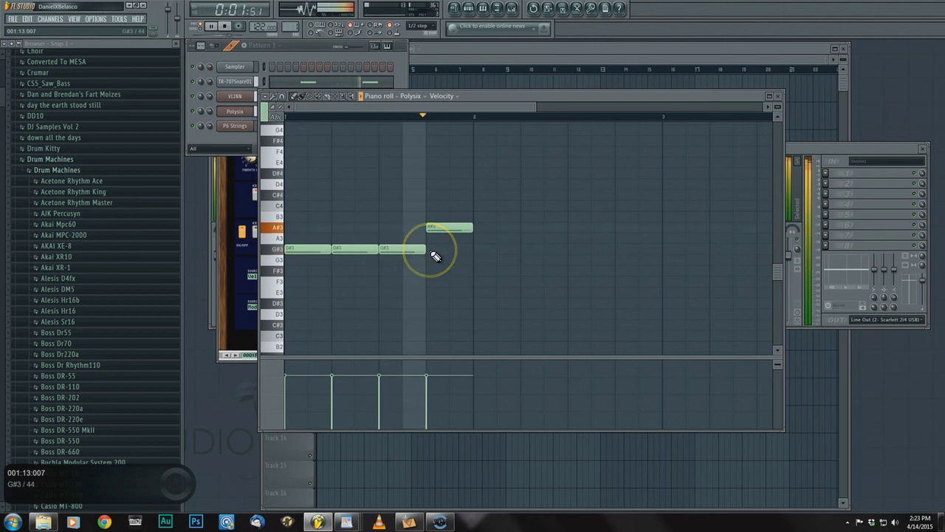
pyautogui.rightClick(438, 230)
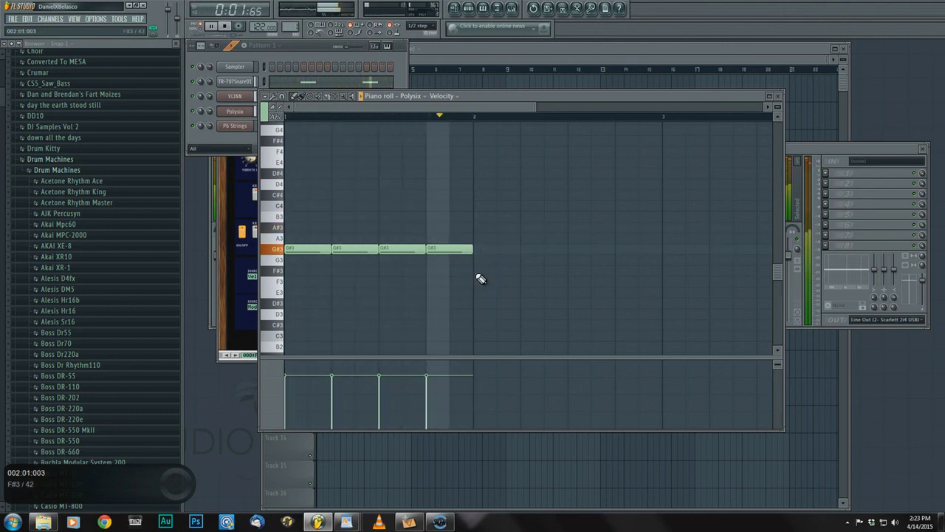
# Play the P6 Strings channel live over the looping pattern and stop playback
pyautogui.click(280, 61)
pyautogui.click(241, 125)
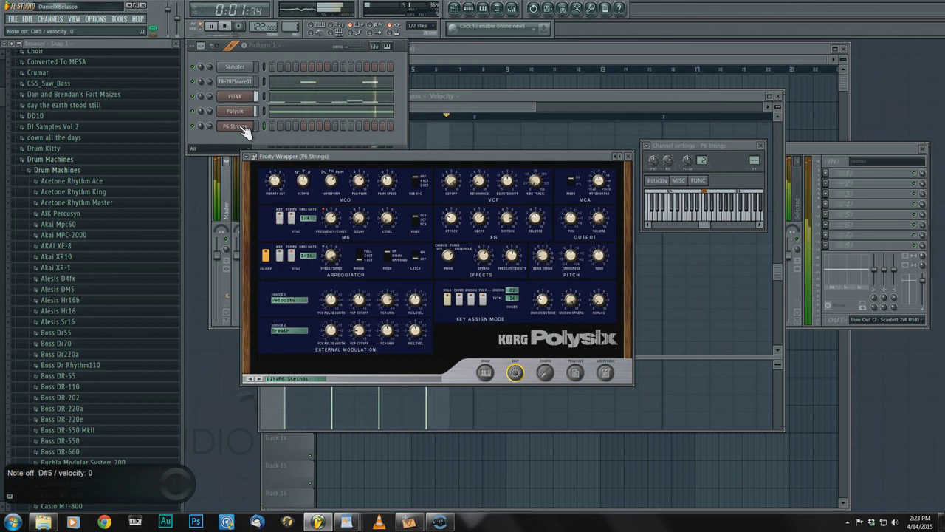
pyautogui.click(229, 28)
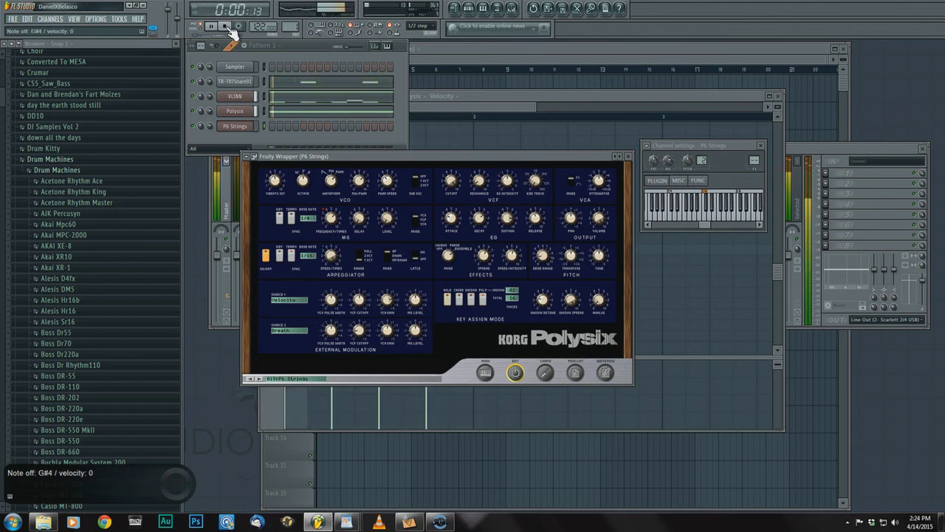
pyautogui.click(227, 26)
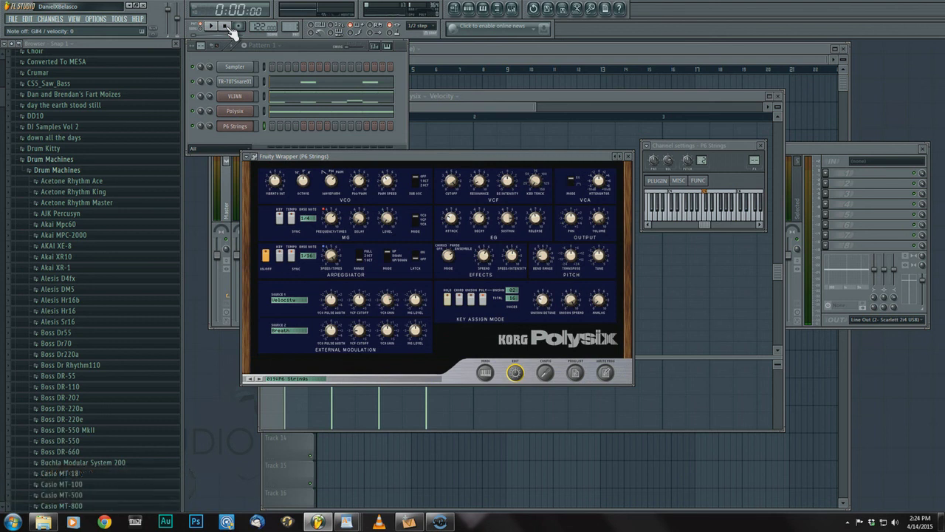
pyautogui.click(440, 522)
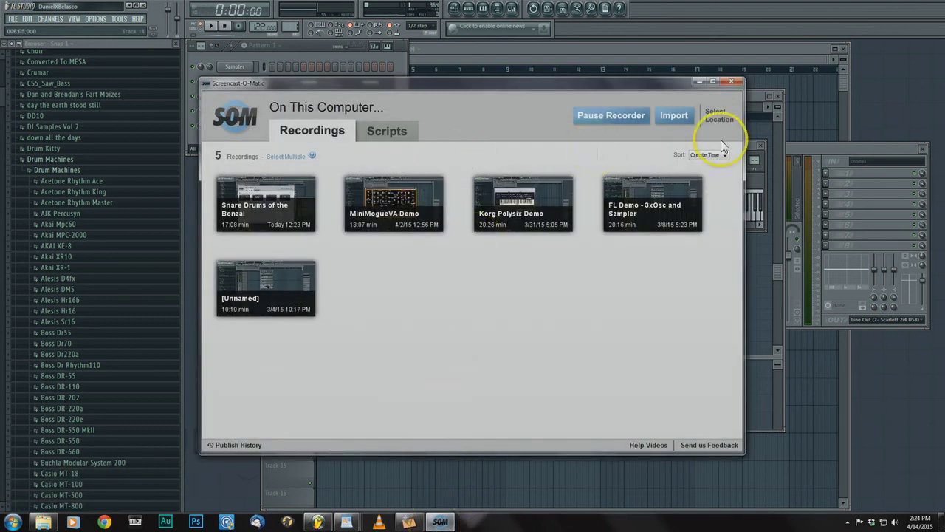